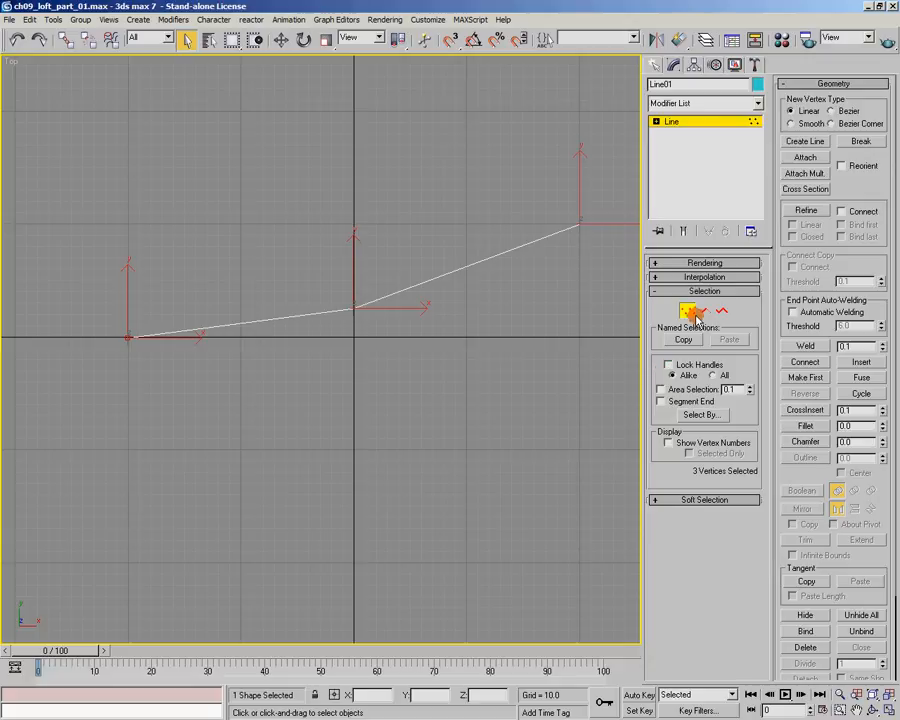
Convert the line's three vertices to Bezier and adjust their tangent handles until they run horizontally.
right_click(576, 223)
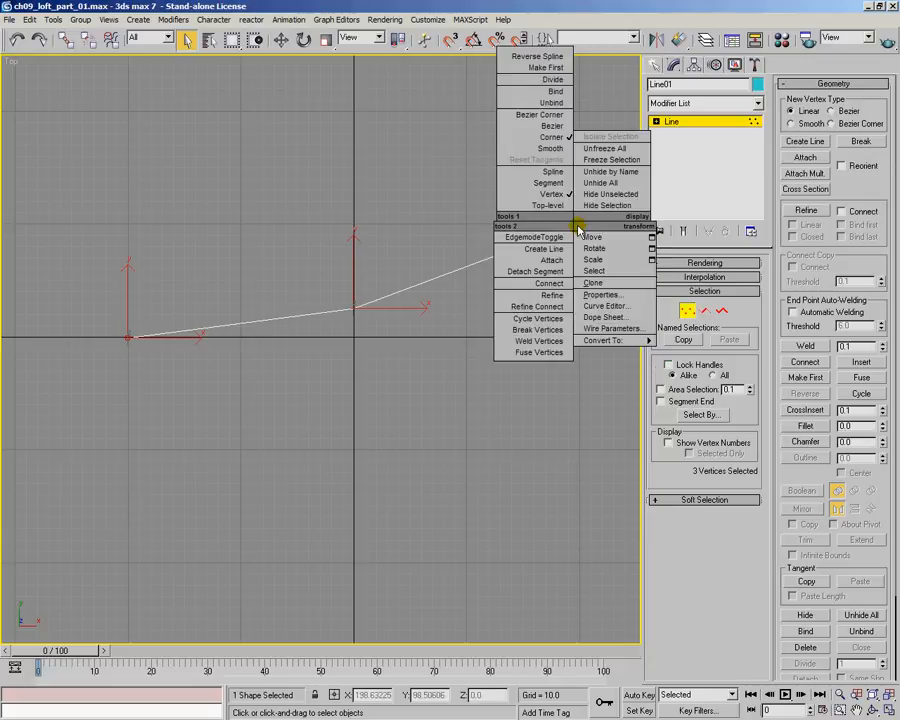
left_click(565, 149)
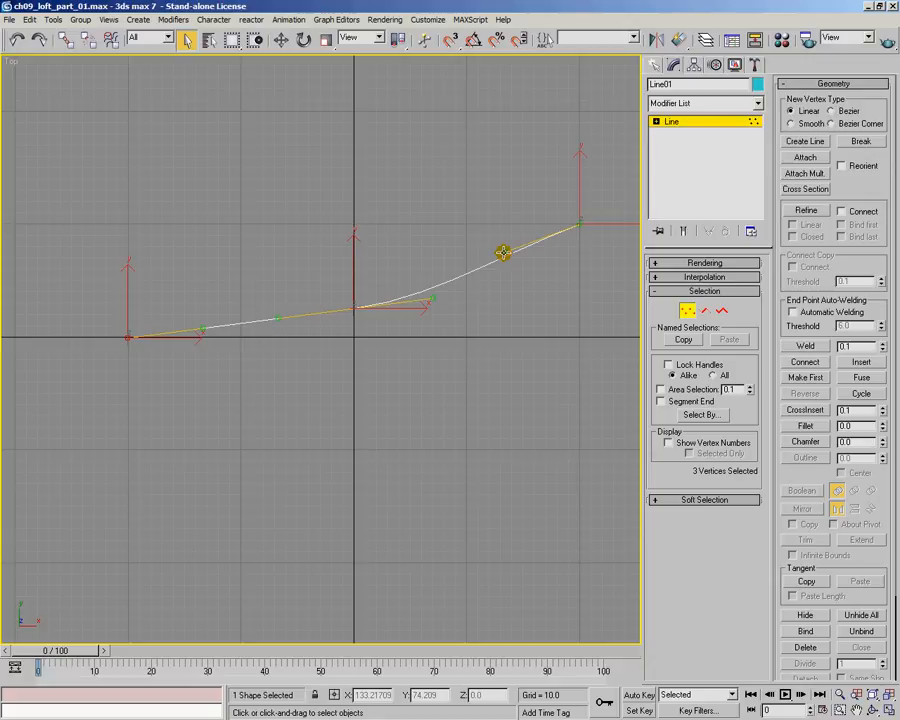
key("w")
left_click_drag(503, 249, 498, 224)
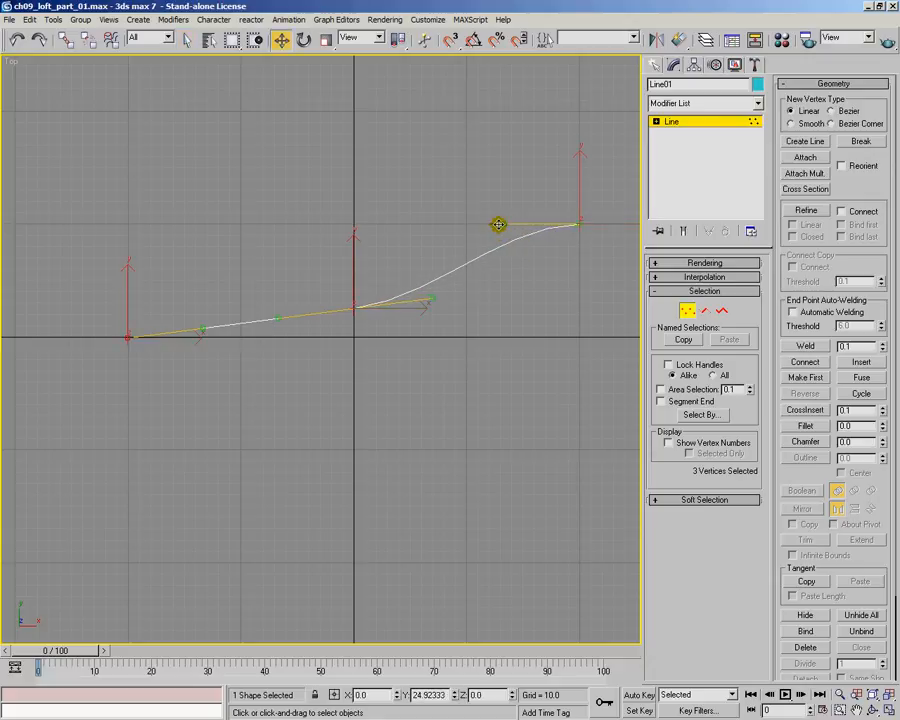
left_click_drag(431, 300, 460, 308)
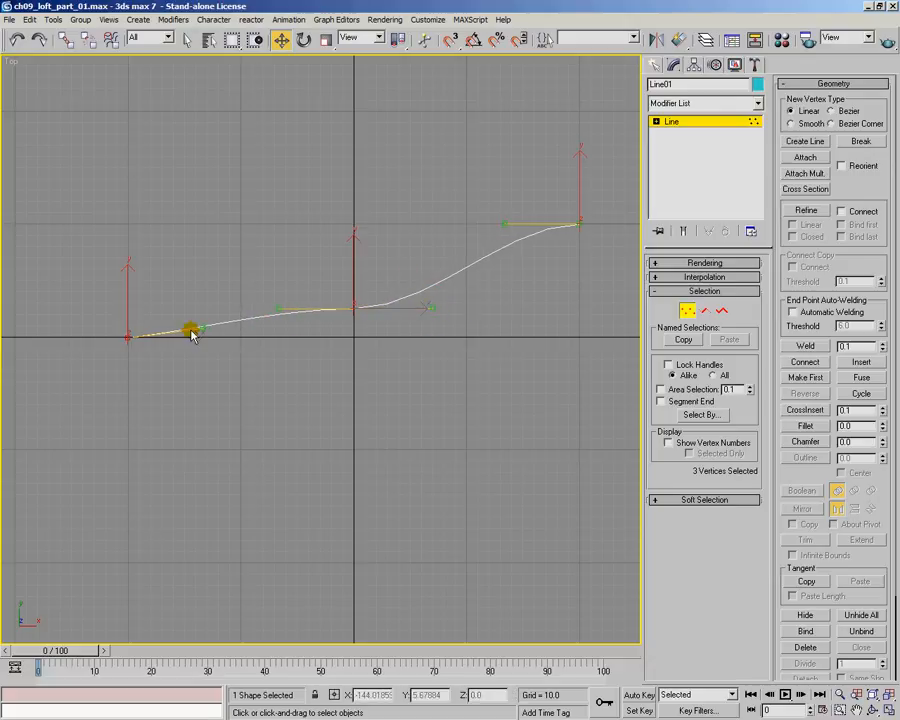
left_click_drag(199, 326, 204, 335)
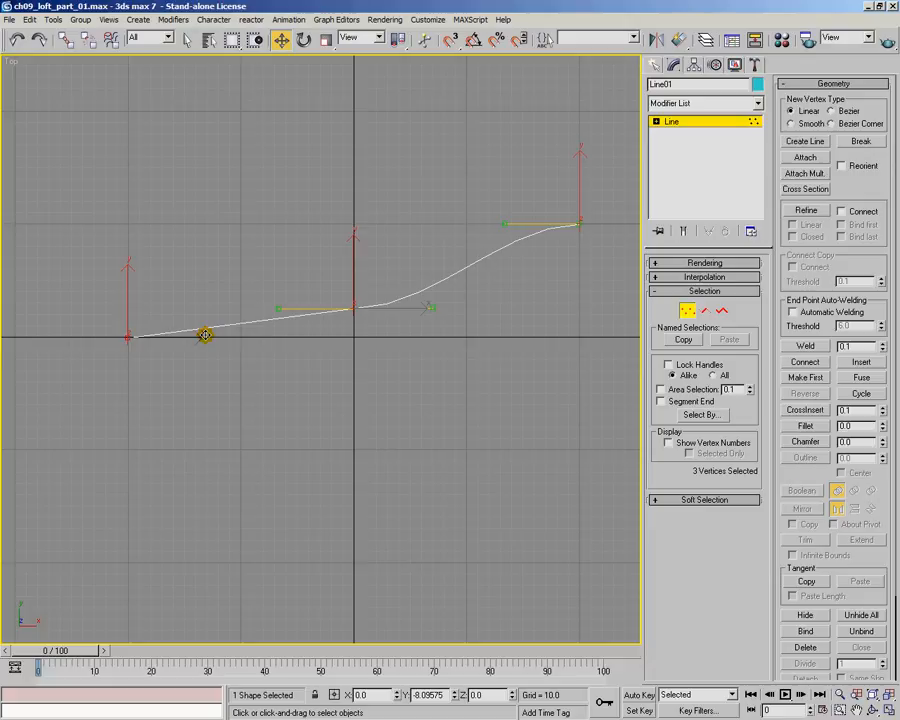
left_click(688, 309)
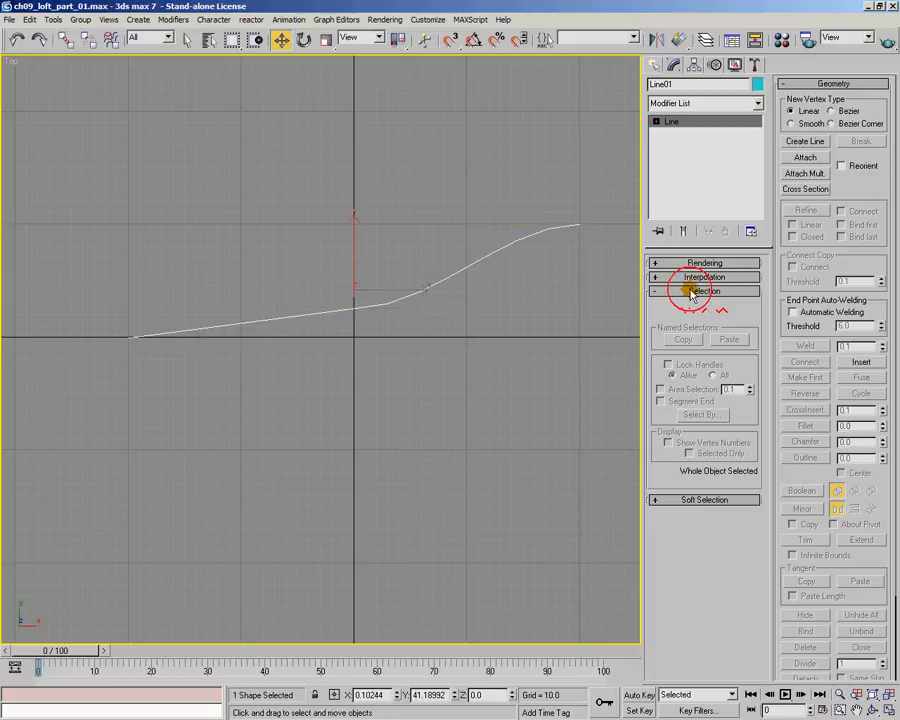
Turn off Optimize in the line's interpolation settings.
left_click(704, 277)
left_click(690, 304)
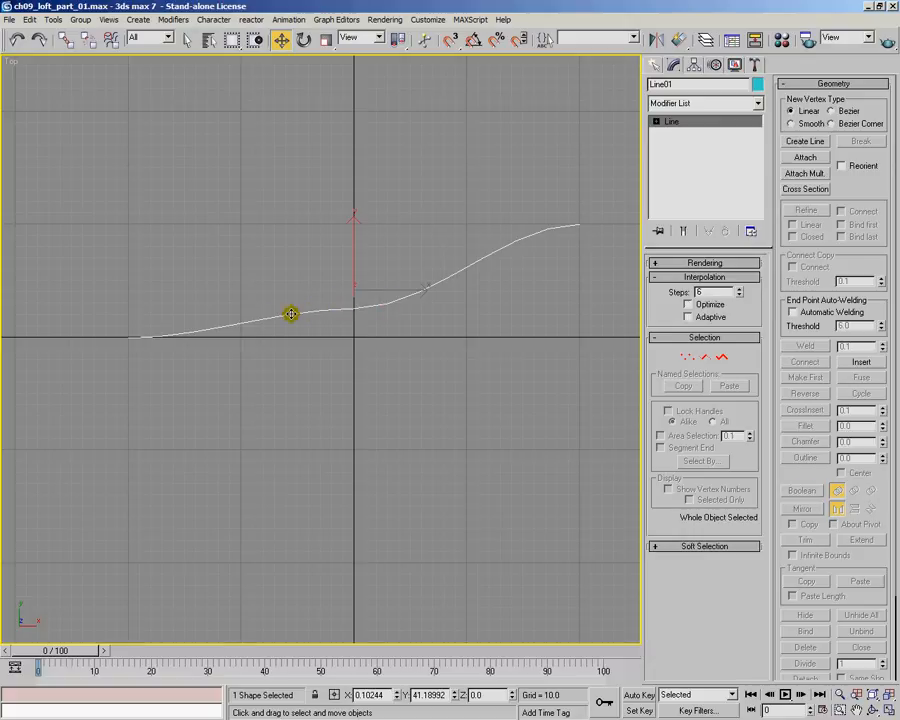
left_click(689, 304)
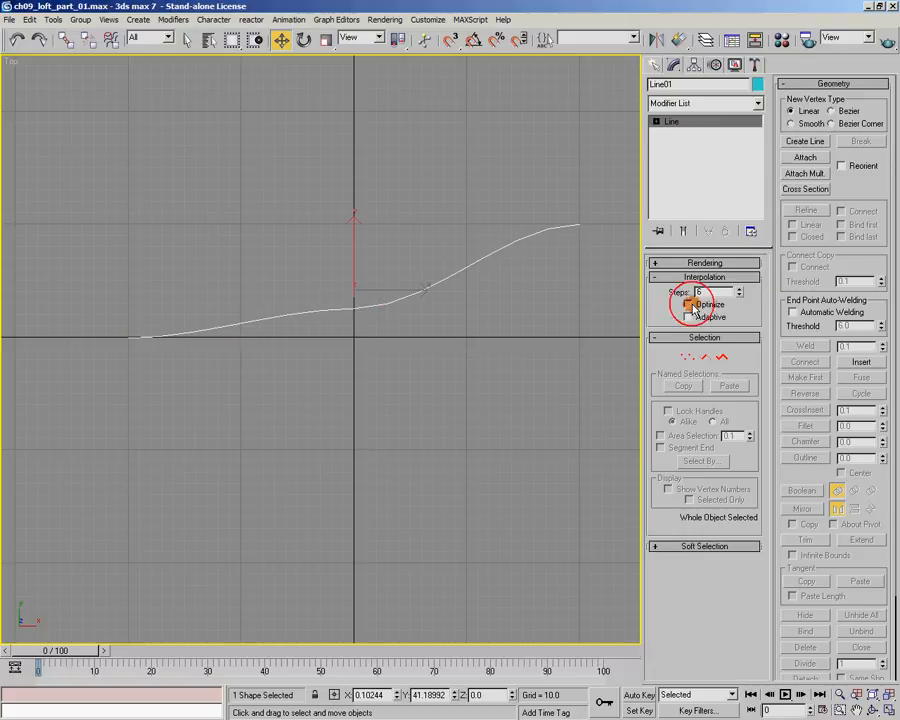
left_click(689, 304)
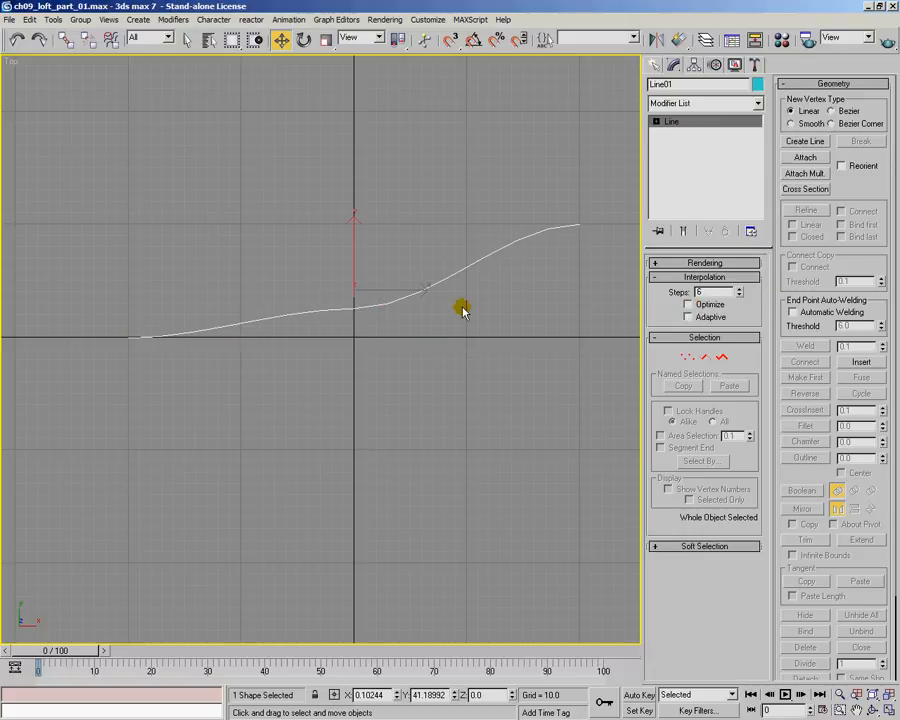
Fine-tune the tangent handle of the line's upper end vertex so it lies level.
left_click(687, 357)
left_click_drag(602, 215, 507, 225)
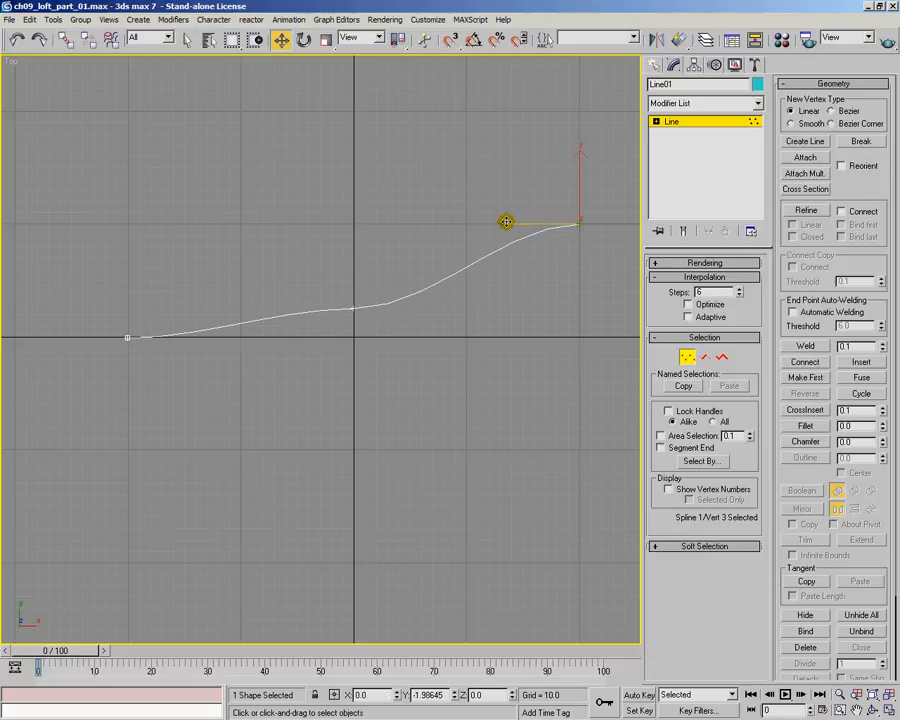
left_click(687, 358)
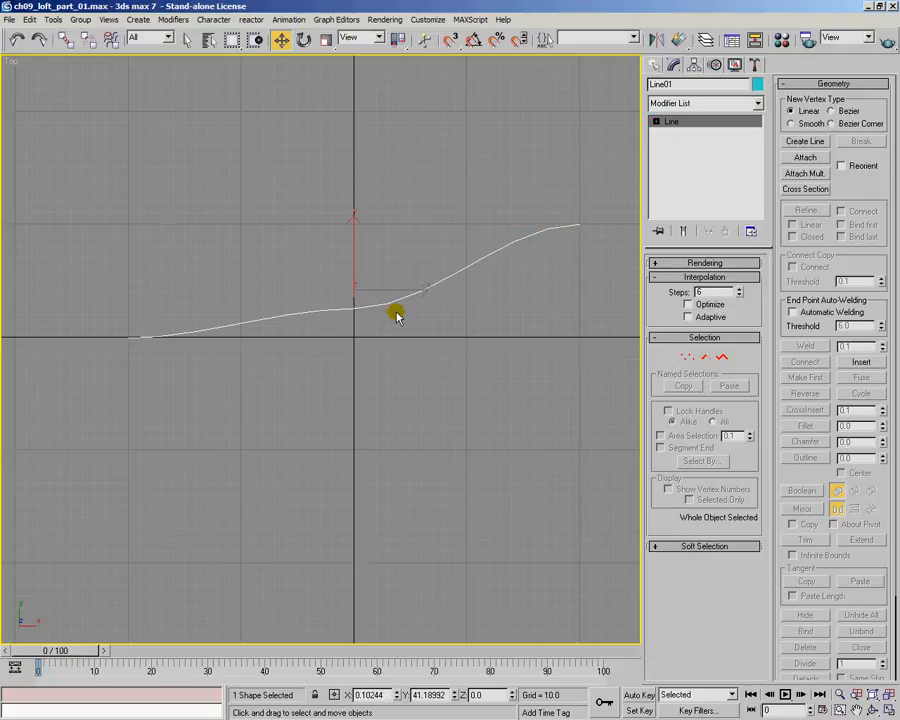
Draw a six-sided NGon with a radius of about 40 above the line's lower end.
middle_click_drag(396, 311, 378, 422)
left_click(652, 65)
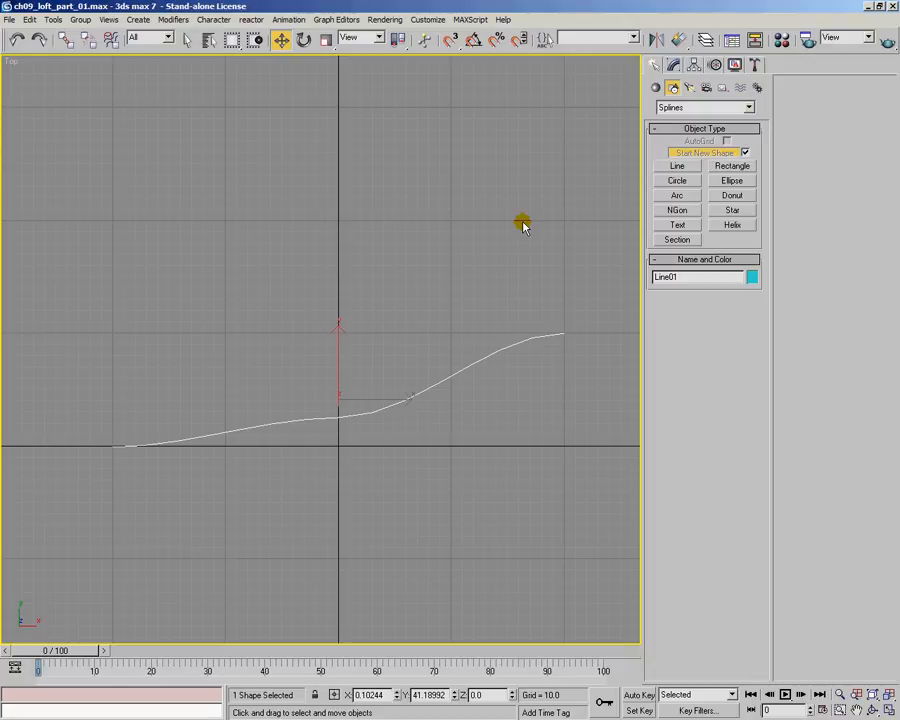
left_click(680, 211)
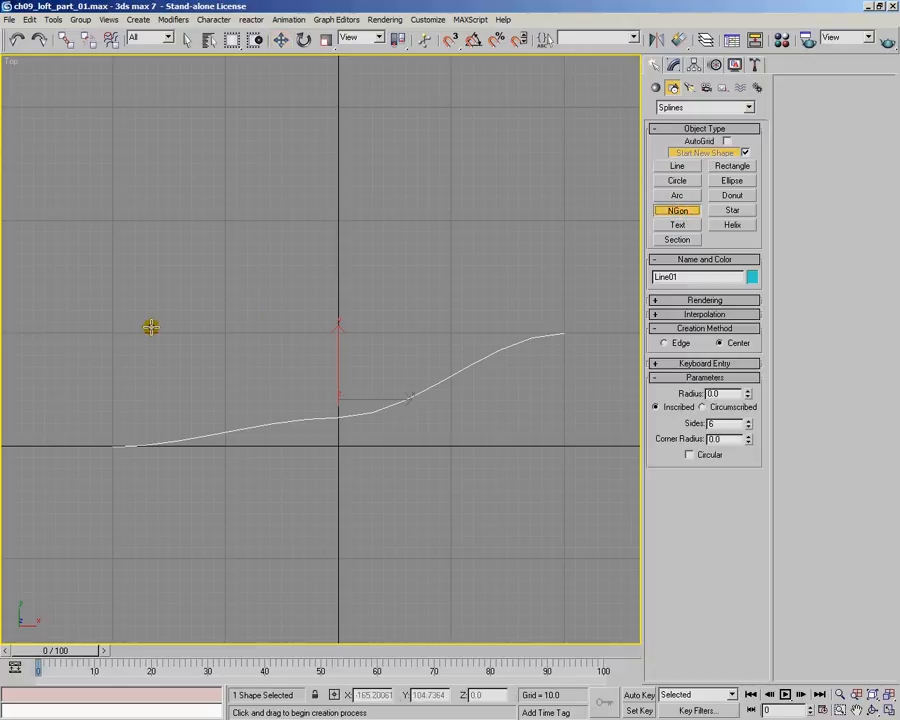
left_click_drag(111, 269, 145, 304)
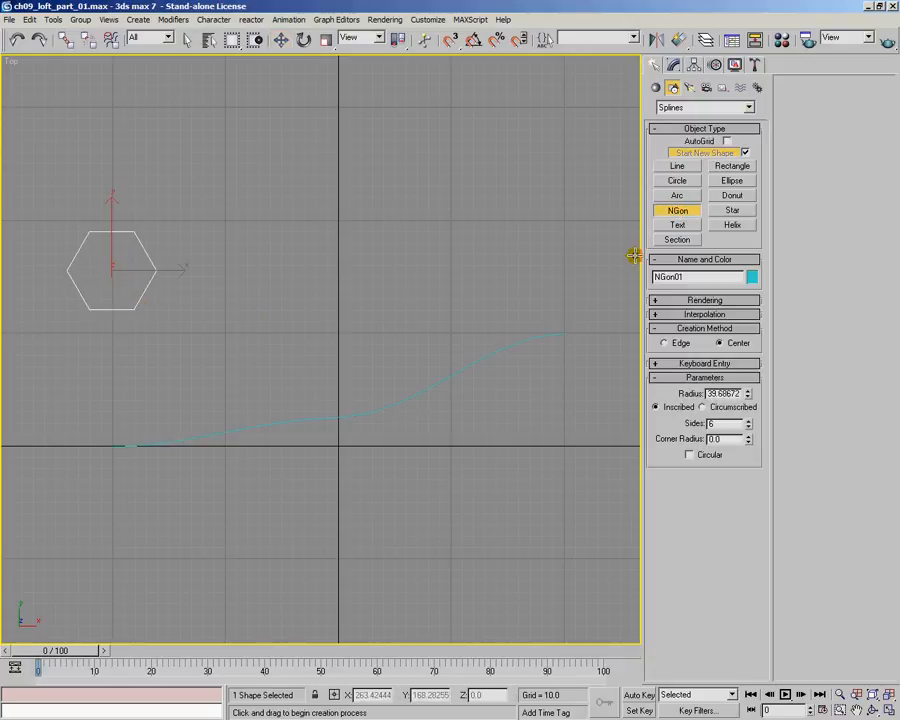
Draw a six-pointed star above the middle of the line, with radii of about 51 and 28.
left_click(732, 210)
left_click_drag(357, 256, 380, 306)
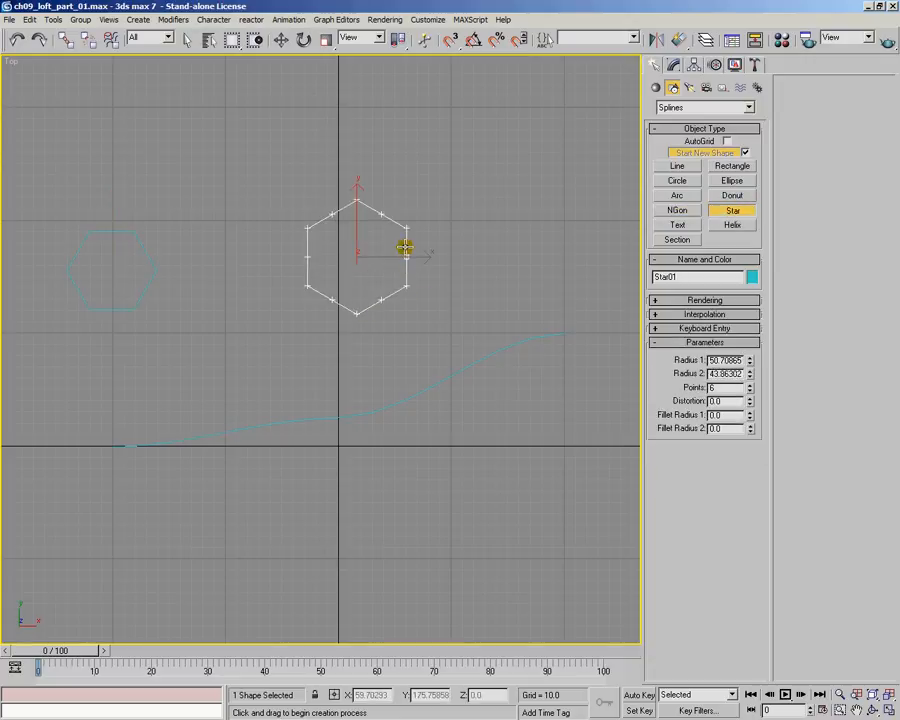
left_click(385, 270)
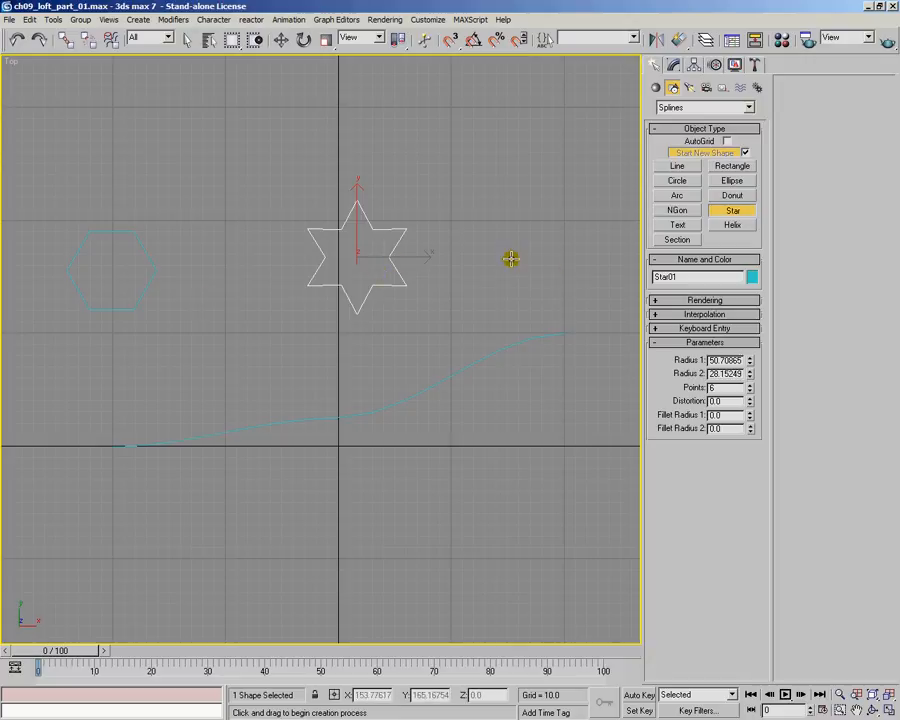
Make one independent copy of the star above the line's upper end, and shift the original star closer to the NGon along X.
left_click(281, 40)
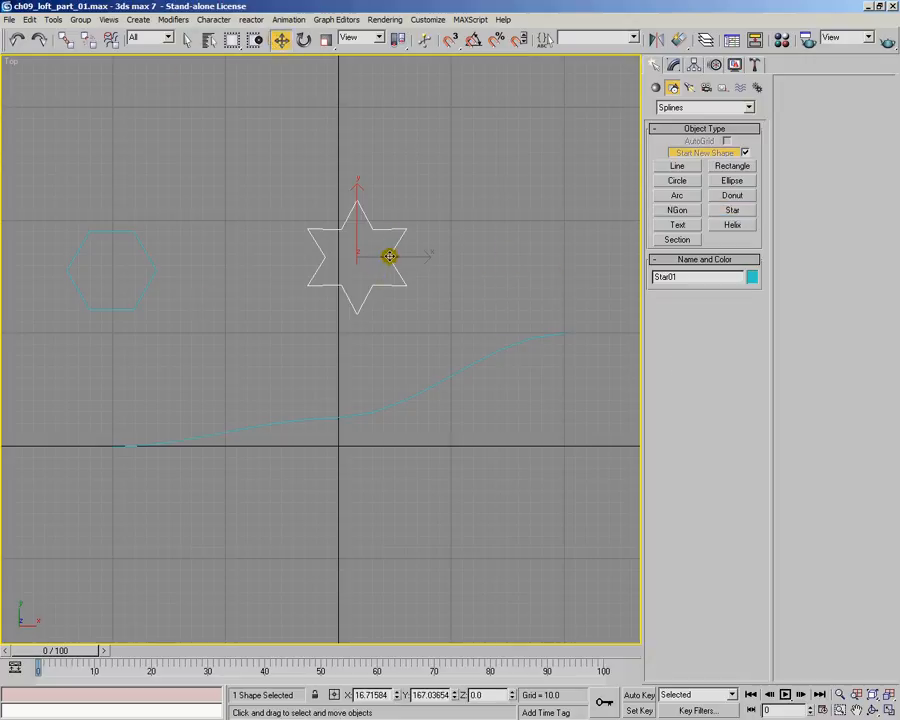
key("x")
mouse_move(427, 281)
middle_mouse_down()
mouse_move(376, 277)
mouse_move(419, 288)
middle_mouse_up()
left_click_drag(395, 263, 547, 272, "shift")
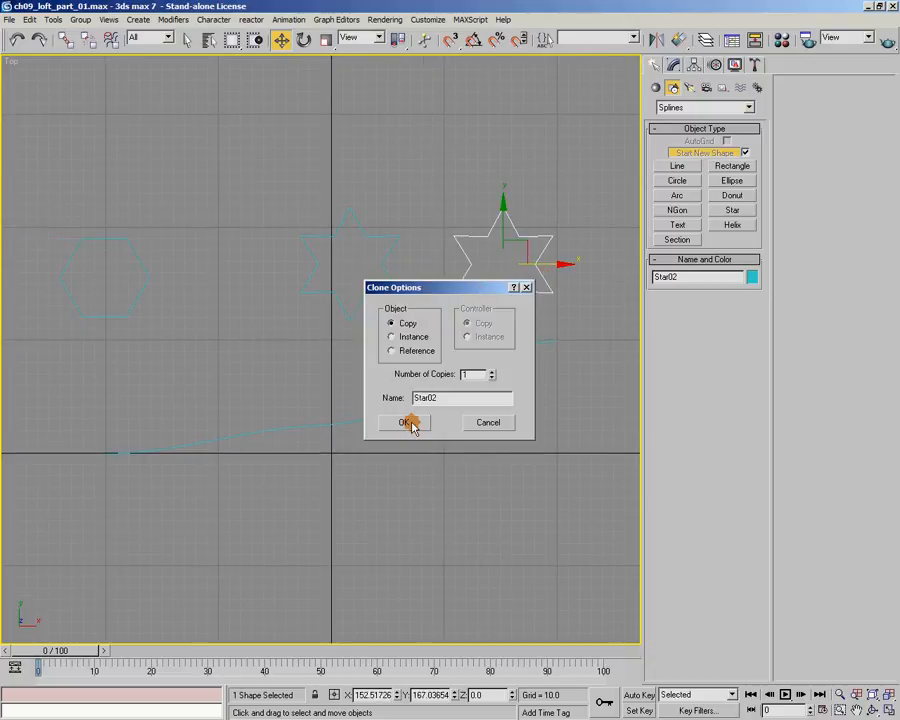
left_click(410, 424)
left_click(400, 264)
mouse_move(400, 264)
left_mouse_down()
mouse_move(375, 264)
mouse_move(343, 416)
left_mouse_up()
Set the number of points to 5 on both stars.
left_click(671, 64)
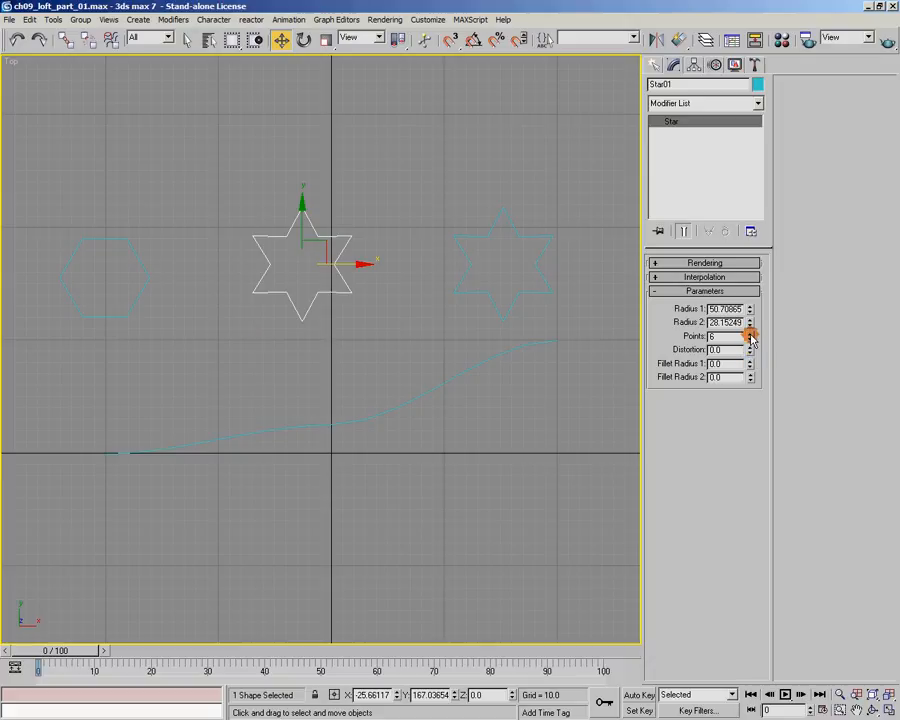
left_click(134, 247)
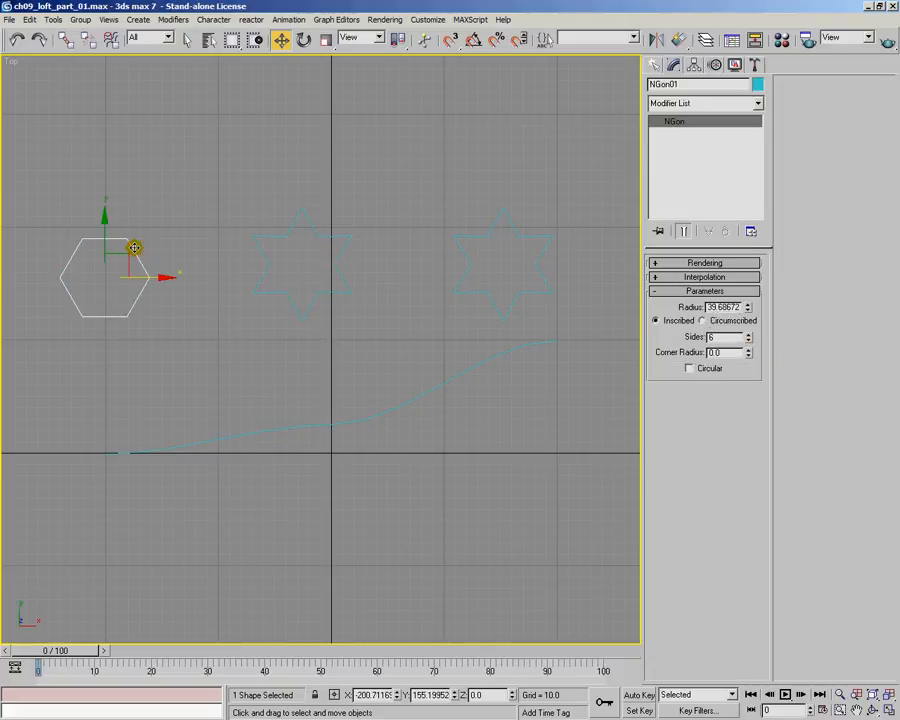
double_click(714, 338)
left_click(331, 237)
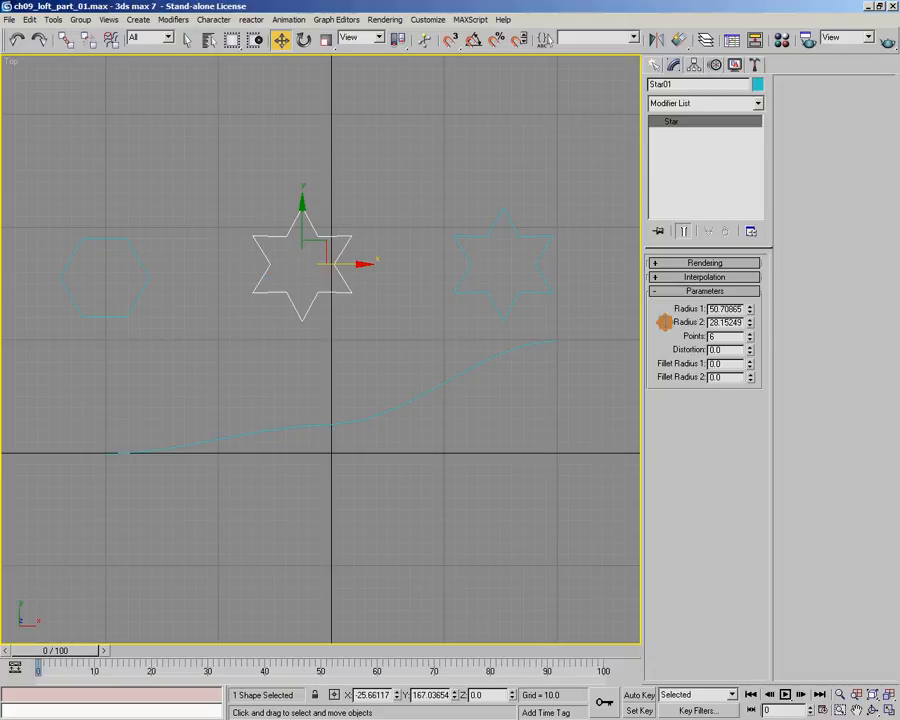
left_click(750, 340)
left_click(536, 292)
left_click(750, 341)
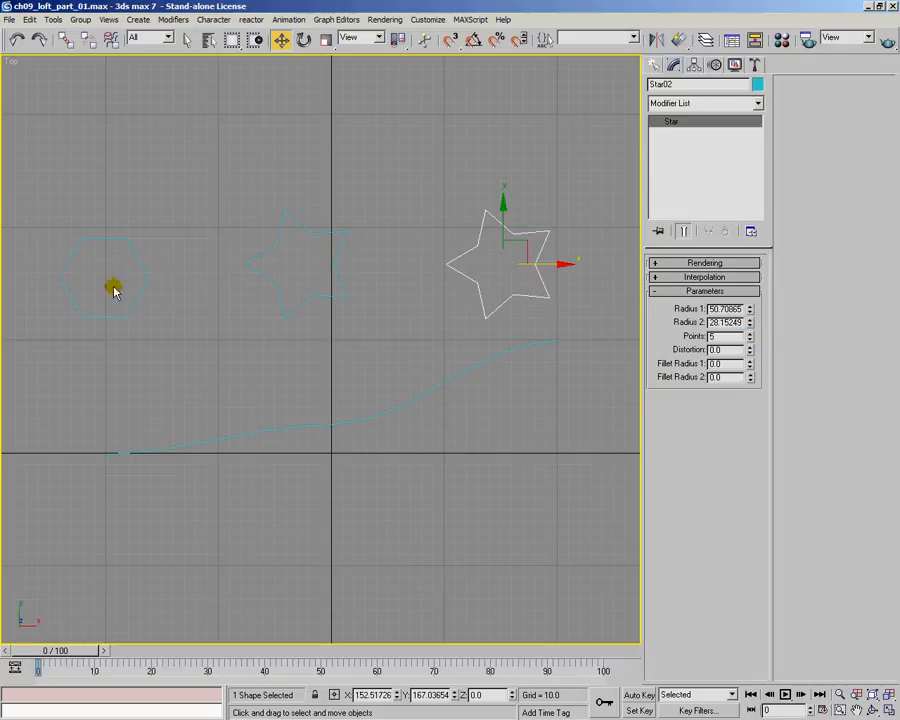
Set the NGon's number of sides to 10.
left_click(130, 243)
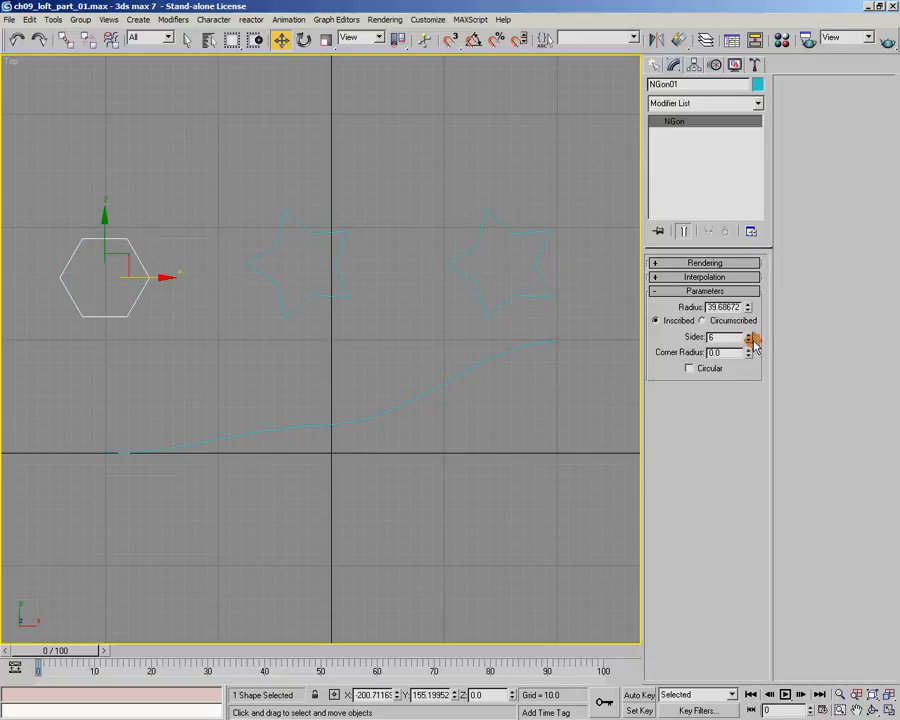
left_click(748, 334)
left_click(748, 334)
left_click(748, 334)
left_click(748, 334)
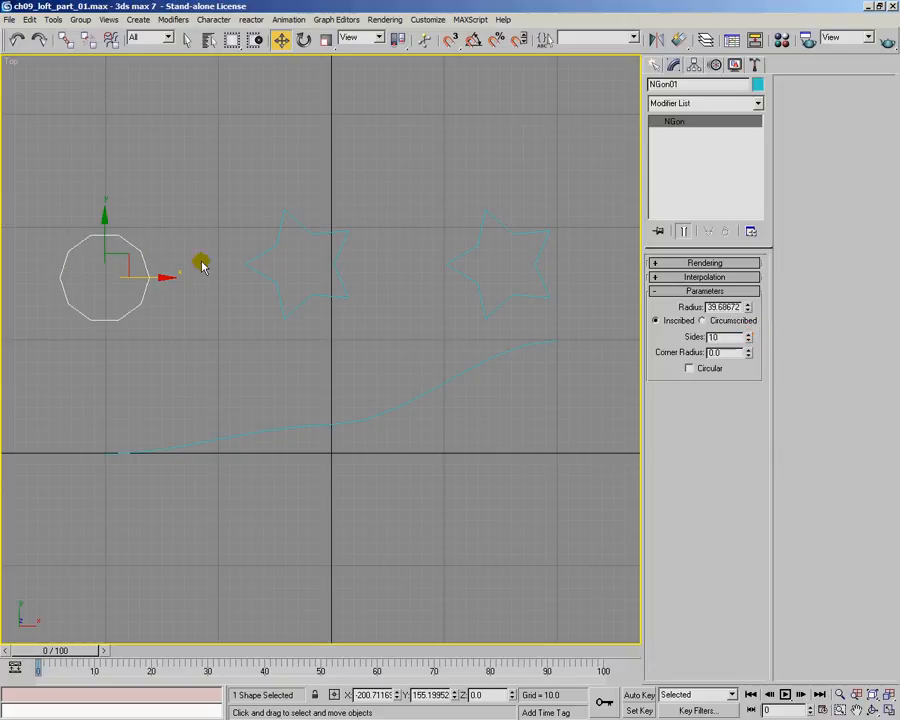
Set Radius 2 to about 36 on the middle star and about 13.5 on the copied star.
left_click(310, 233)
left_click_drag(750, 322, 759, 298)
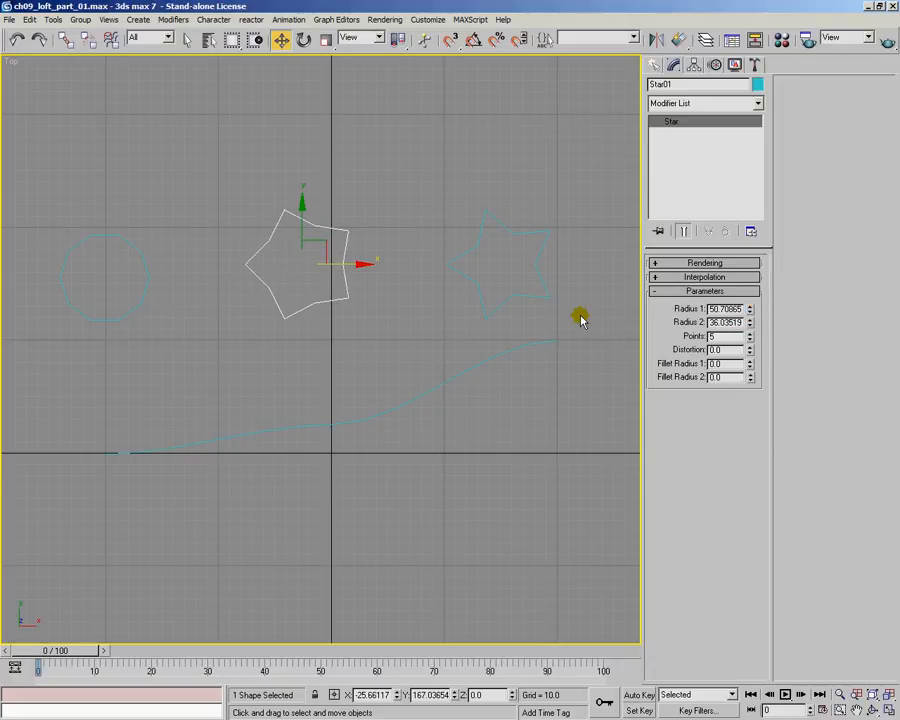
left_click(514, 237)
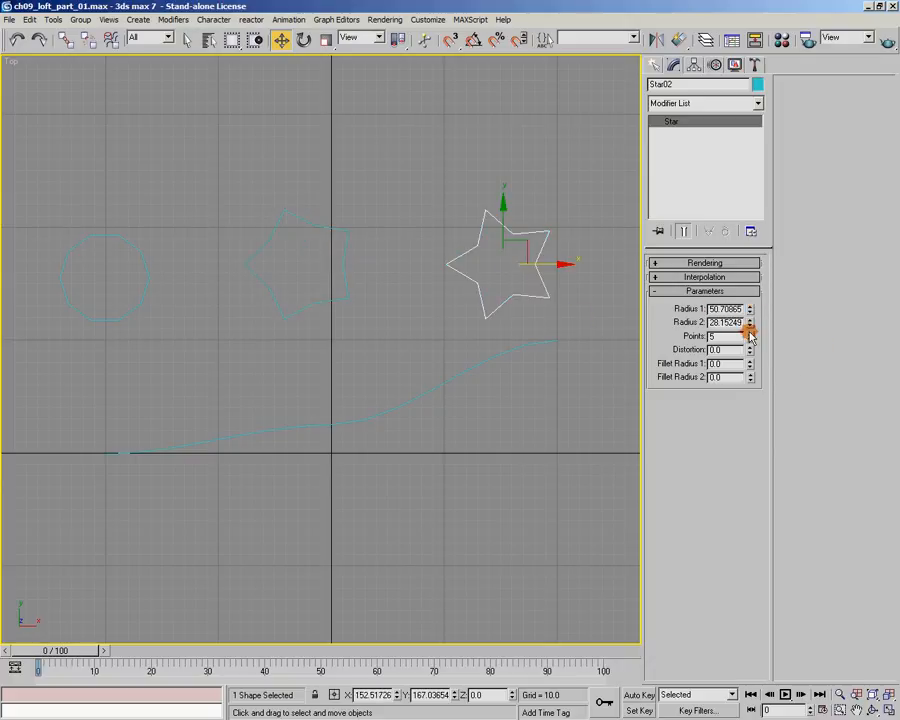
left_click_drag(750, 327, 752, 363)
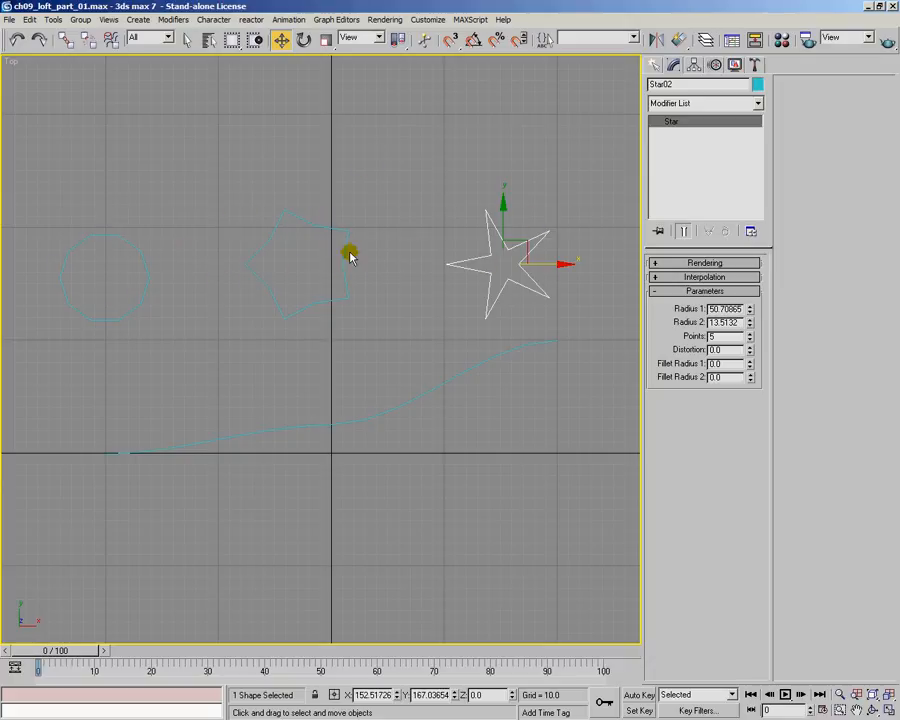
Select the curved path line and switch geometry creation to Compound Objects.
middle_click_drag(323, 275, 324, 295)
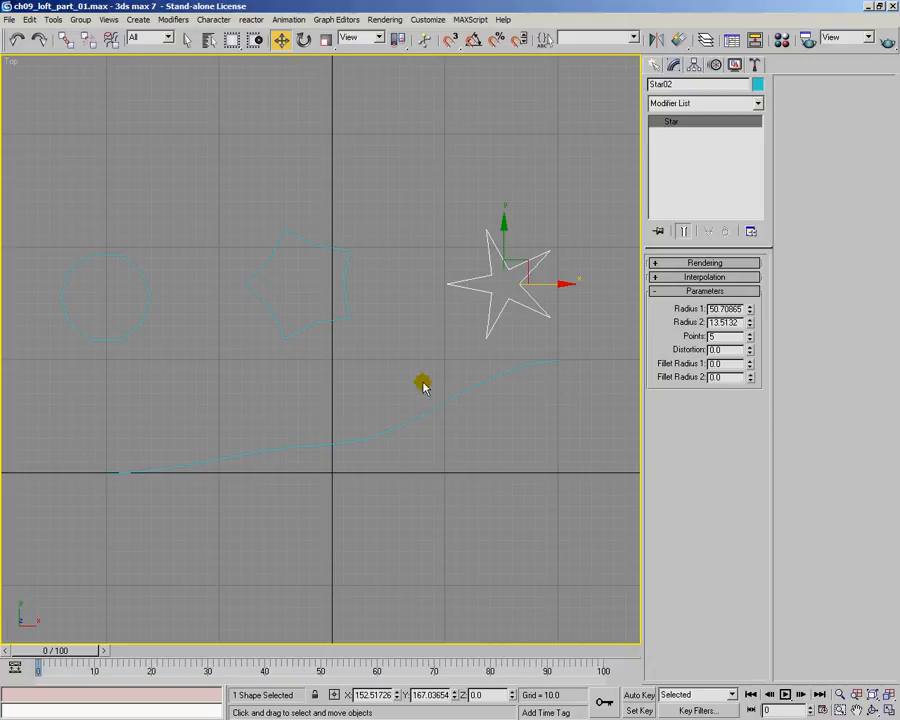
middle_click_drag(420, 391, 424, 376)
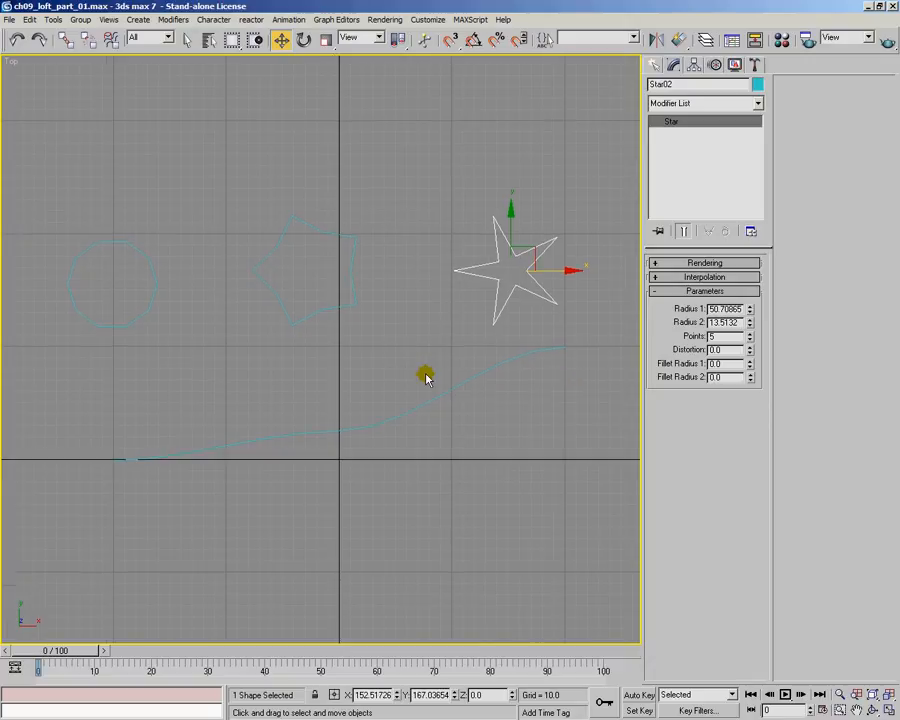
left_click(653, 64)
left_click(507, 360)
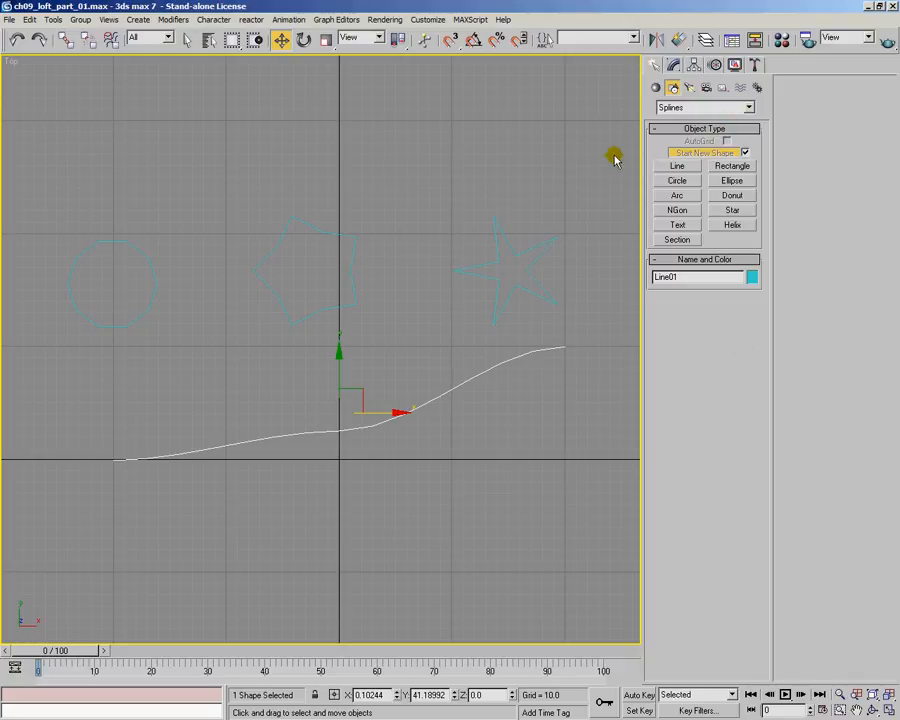
left_click(656, 89)
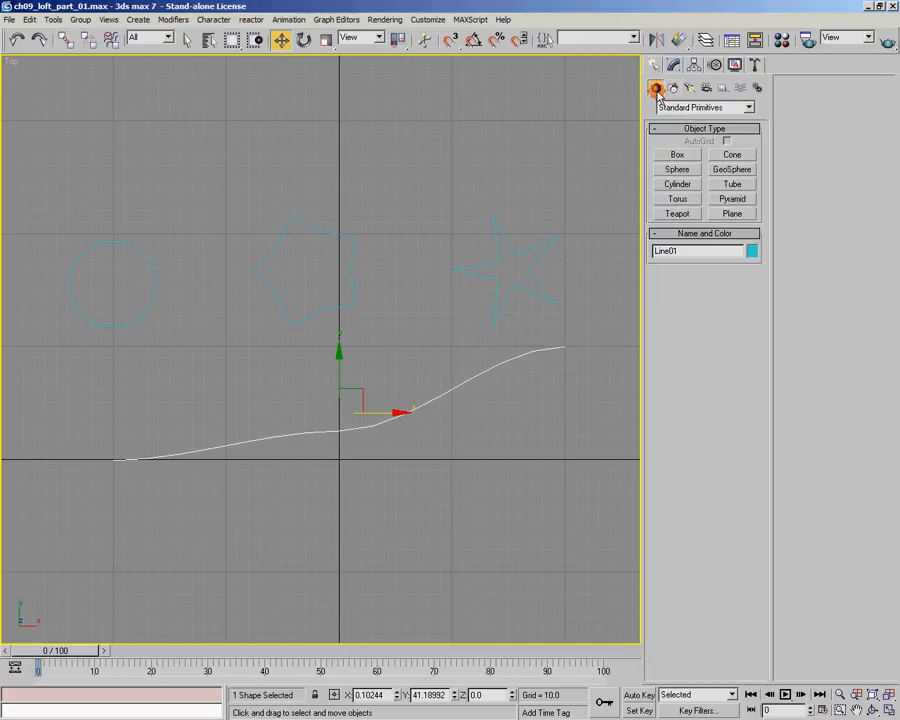
left_click(728, 108)
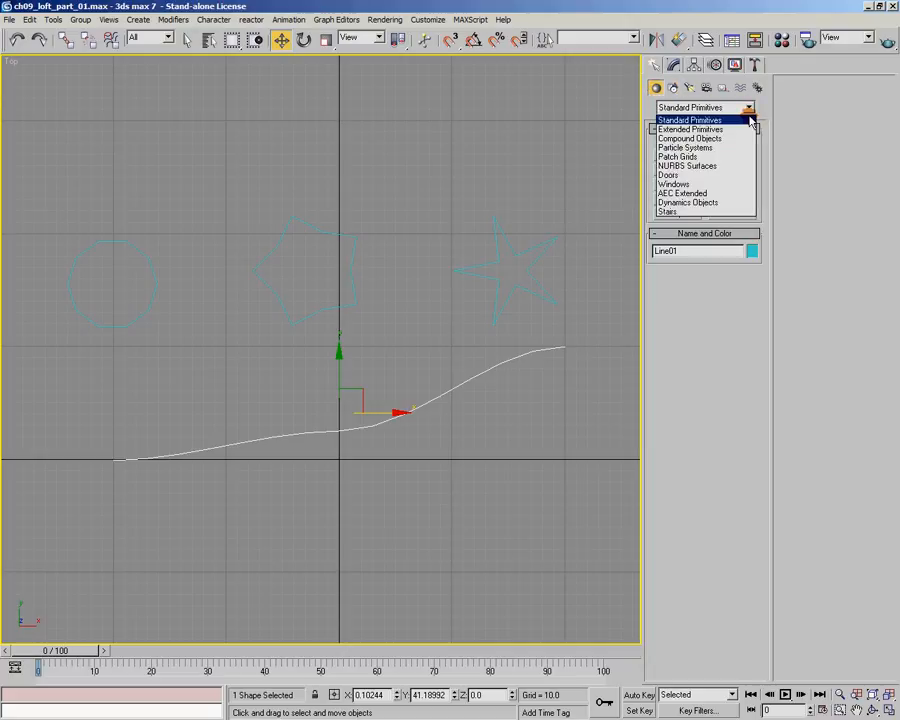
left_click(741, 140)
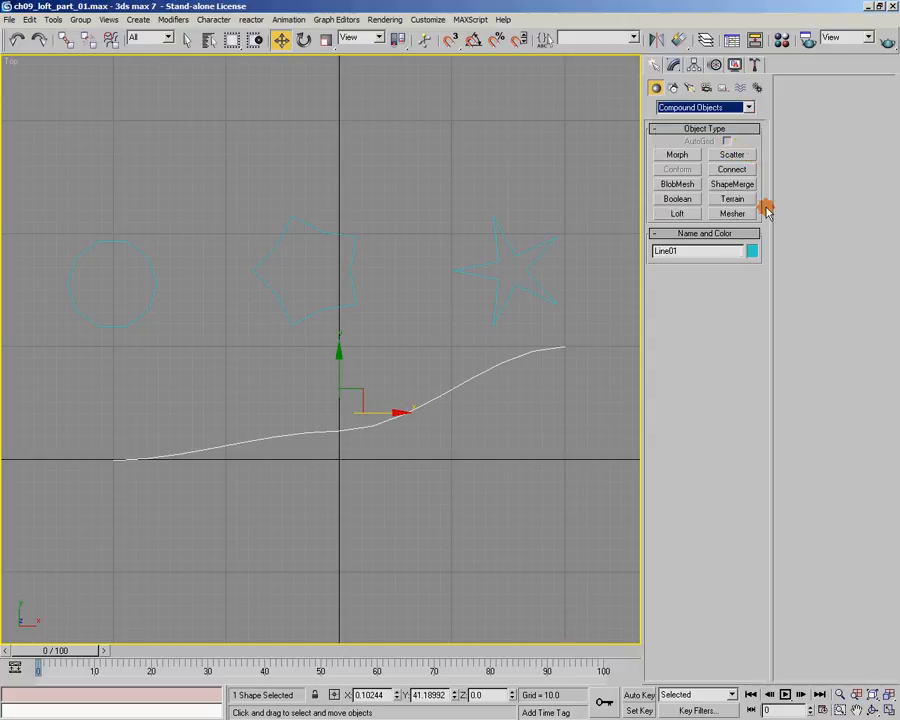
Select the thin star, the middle star and the curved path line in turn to check whether Loft is available.
left_click(497, 281)
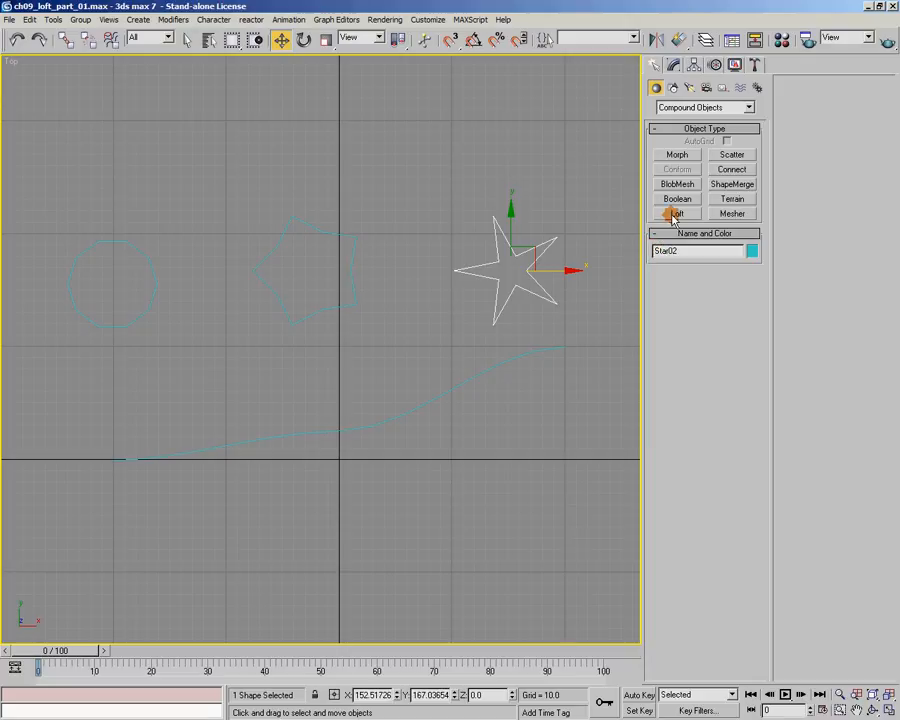
left_click_drag(342, 243, 402, 301)
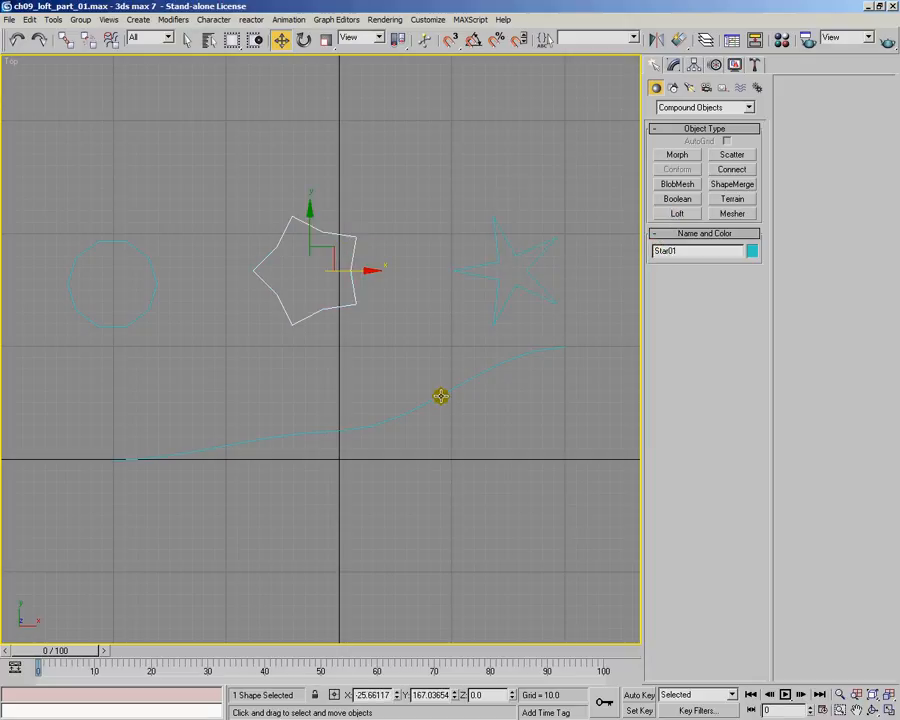
left_click(440, 396)
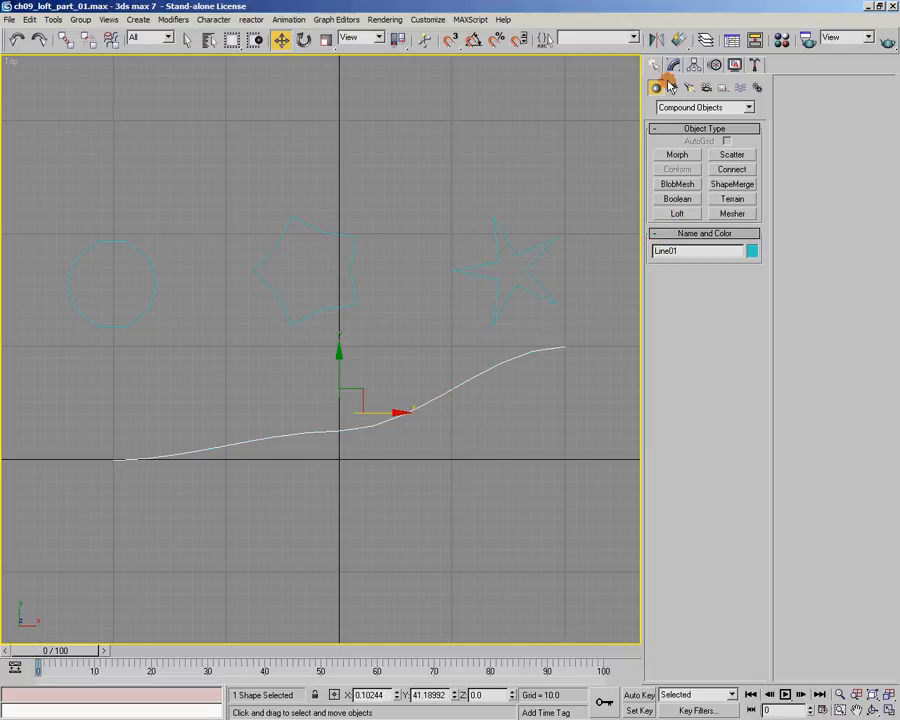
Create a standard box about 37.4 long, 36.1 wide and 35.5 high below the path line's right end.
left_click(746, 107)
left_click(700, 117)
left_click(677, 155)
left_click_drag(470, 445, 512, 486)
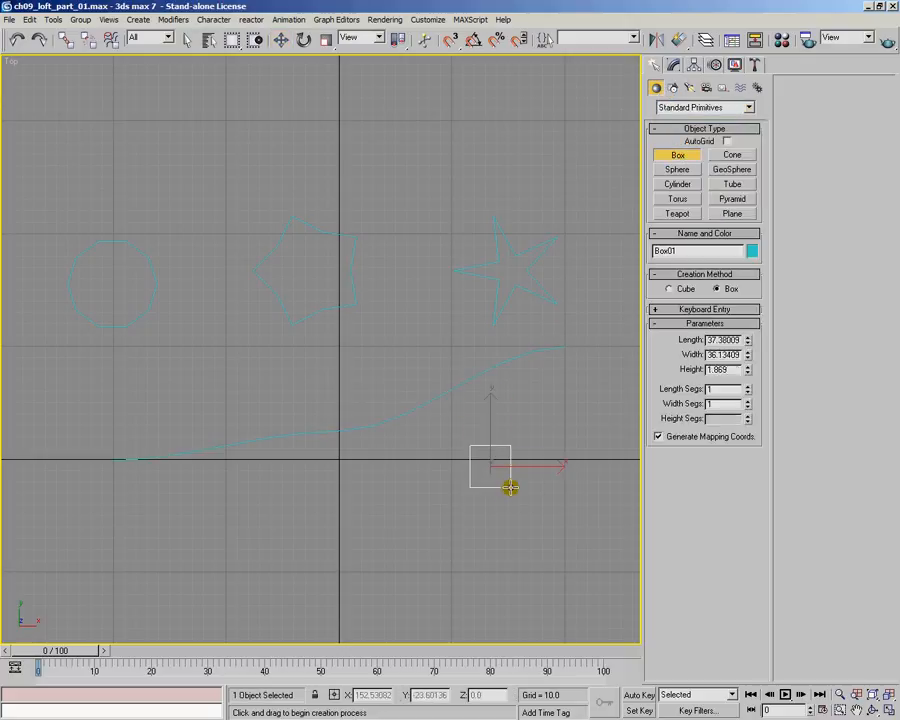
left_click(512, 445)
key("p")
key("z")
middle_click_drag(484, 380, 391, 313, "alt")
scroll(339, 331, "down", 5)
middle_click_drag(339, 331, 420, 360, "alt")
key("t")
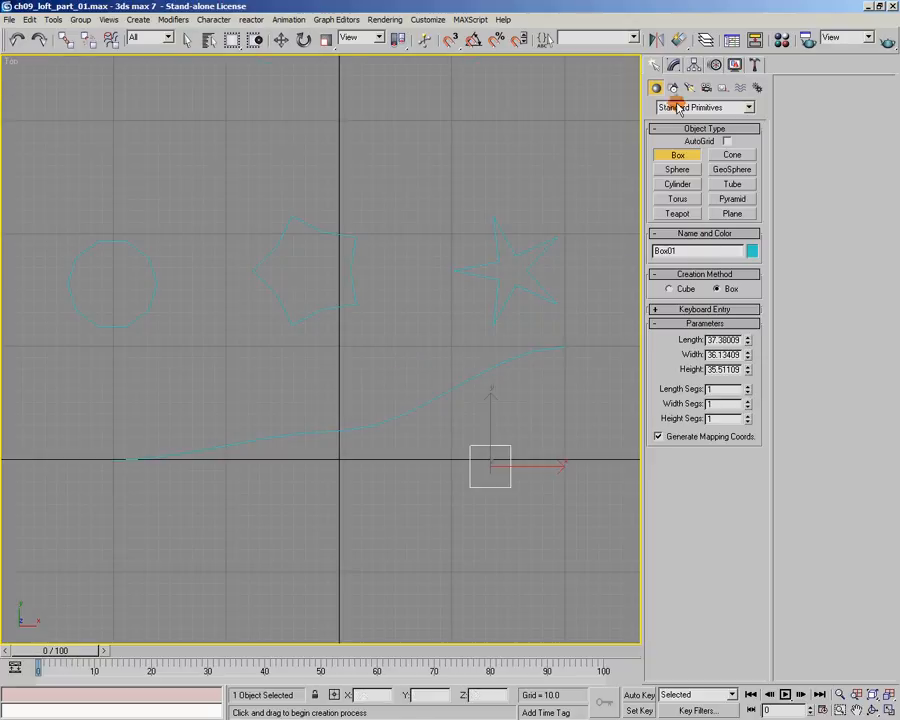
Check which compound object types are available for the box, and delete the box.
left_click(749, 107)
left_click(743, 138)
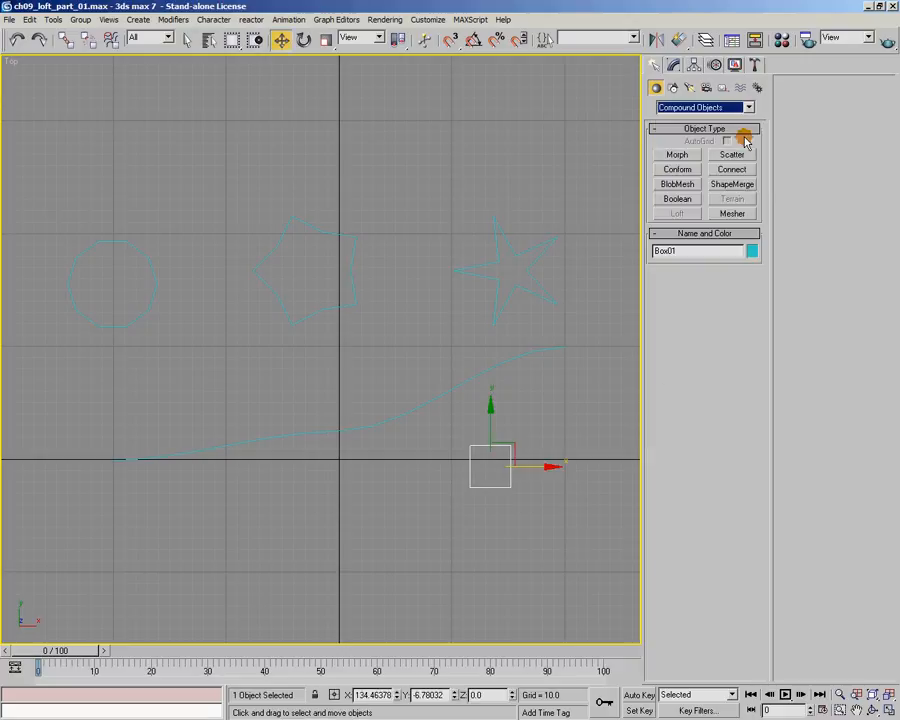
left_click(524, 433)
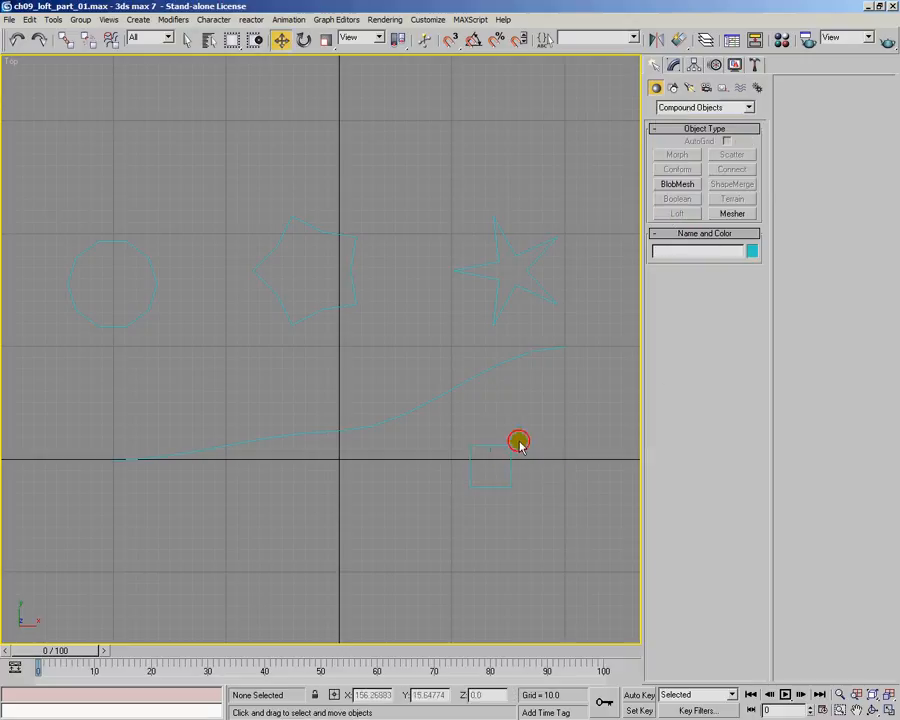
left_click(500, 446)
key("Delete")
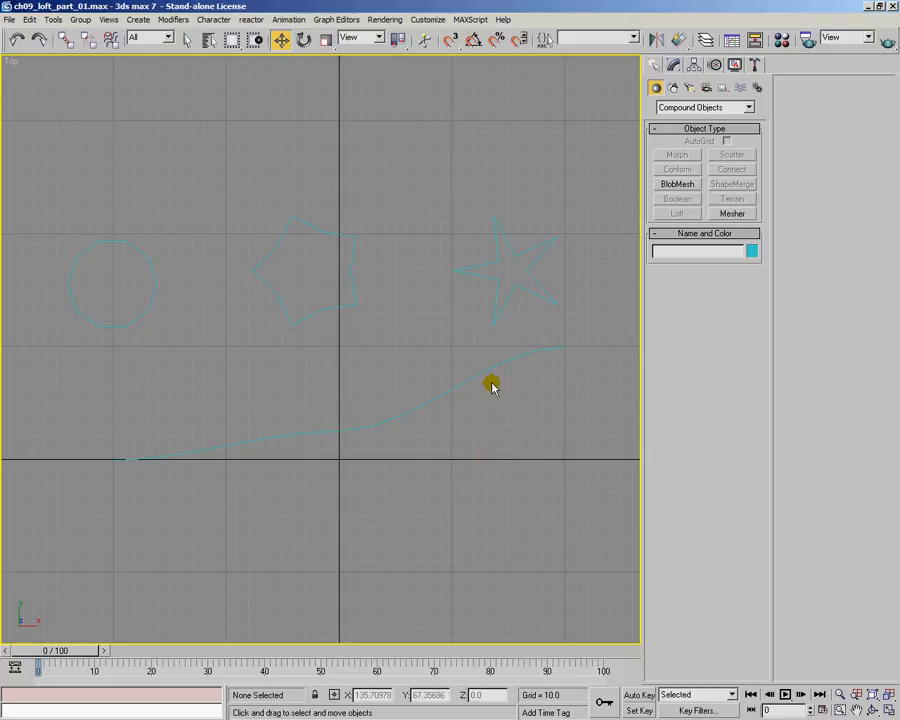
Loft the ten-sided NGon along the curved path line.
left_click(488, 372)
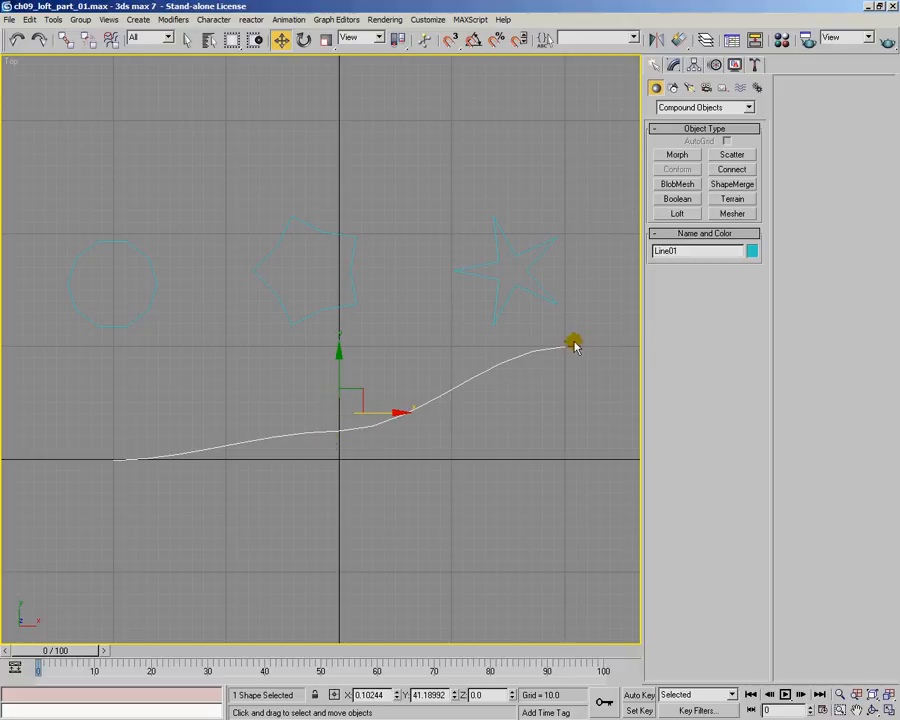
left_click(680, 214)
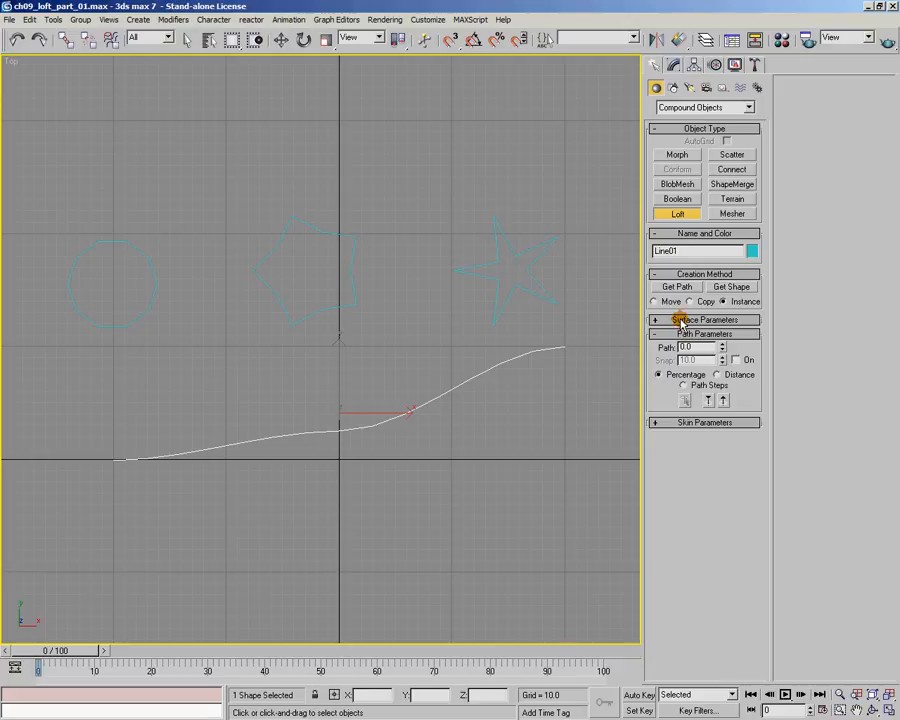
left_click(729, 288)
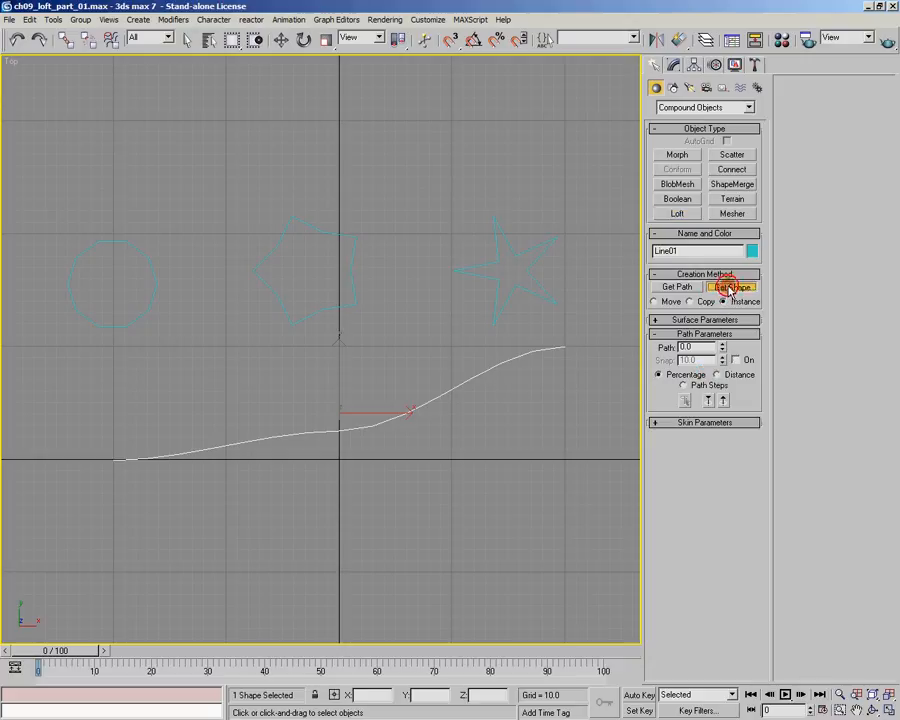
left_click(151, 258)
Set the loft's path position to 50 and add the middle star as the shape there.
double_click(695, 347)
type("50")
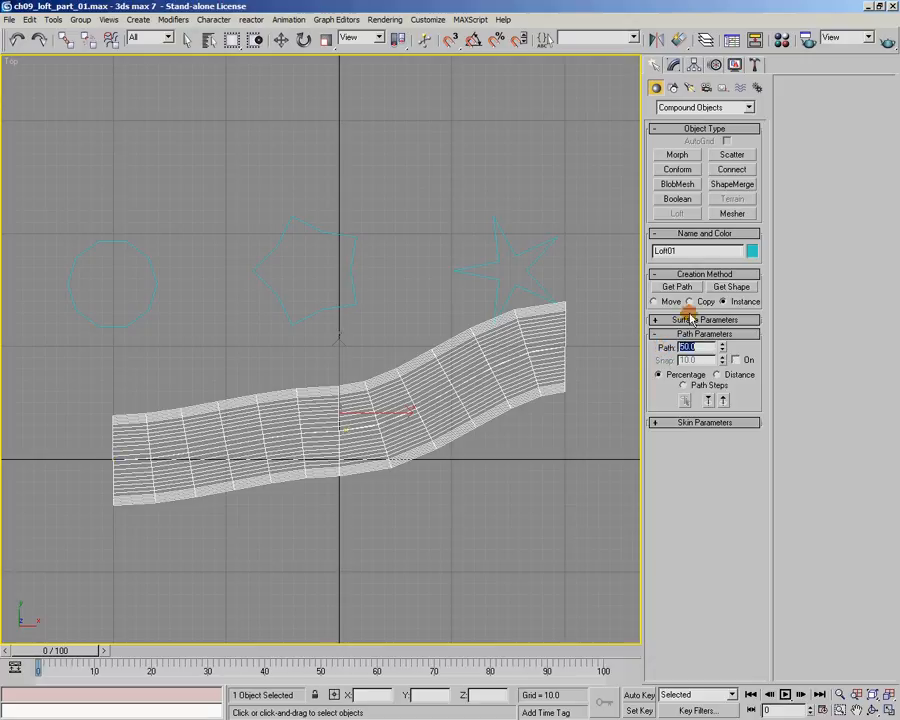
left_click(725, 286)
left_click(345, 234)
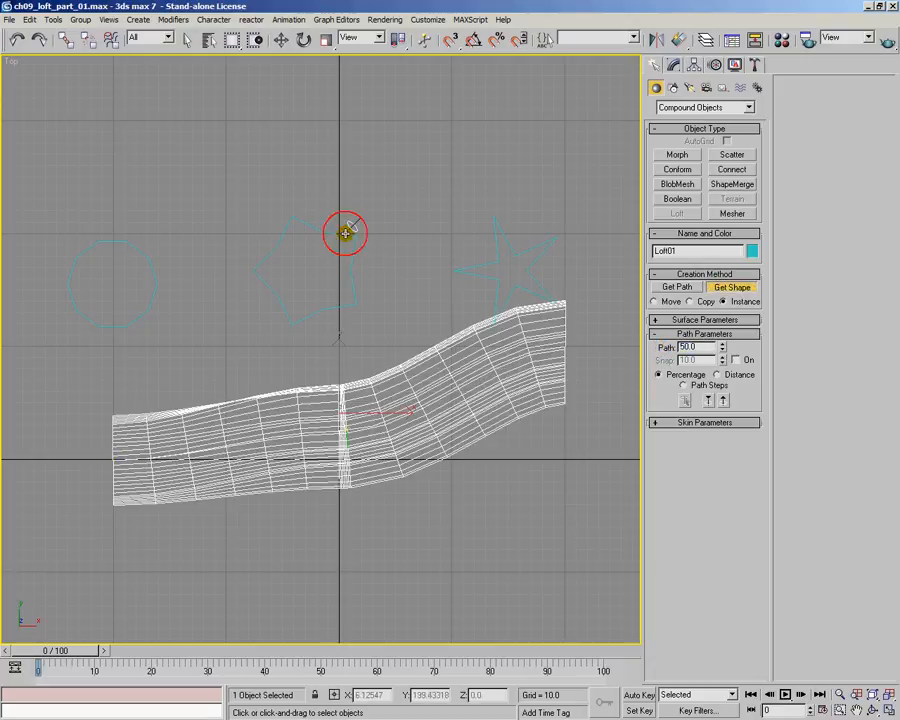
Set the loft's path position to 100 and add the thin star as the end shape.
double_click(694, 347)
type("100")
key("Return")
left_click(731, 286)
left_click(537, 260)
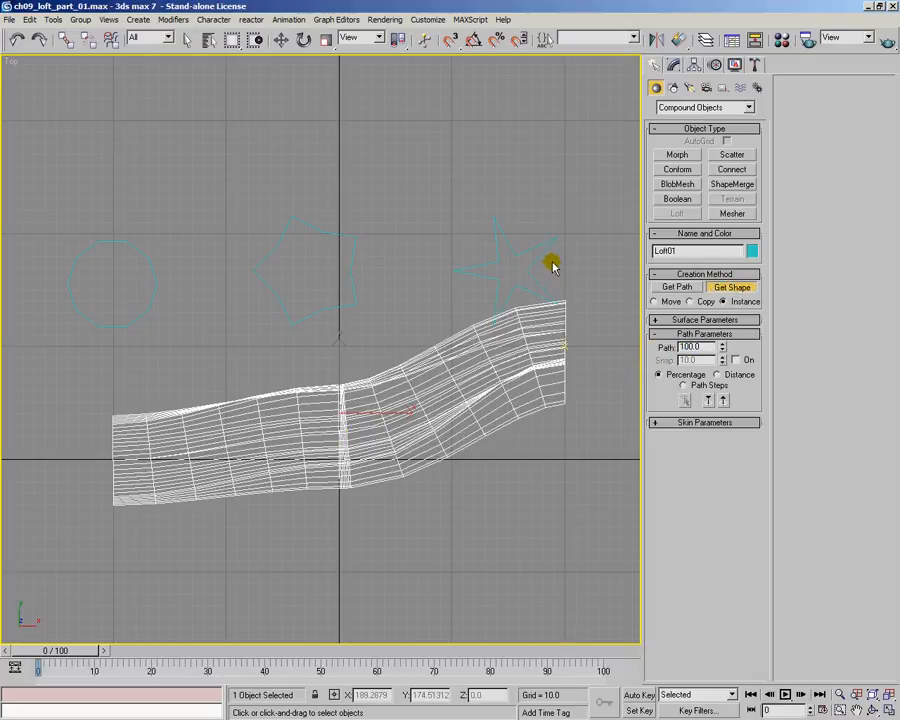
Switch to the perspective view and examine the lofted object from several angles.
key("p")
mouse_move(432, 346)
middle_mouse_down("alt")
mouse_move(242, 341)
mouse_move(422, 412)
mouse_move(368, 420)
mouse_move(311, 396)
mouse_move(265, 402)
mouse_move(372, 410)
mouse_move(301, 412)
mouse_move(327, 424)
mouse_move(352, 418)
mouse_move(390, 450)
mouse_move(418, 455)
middle_mouse_up("alt")
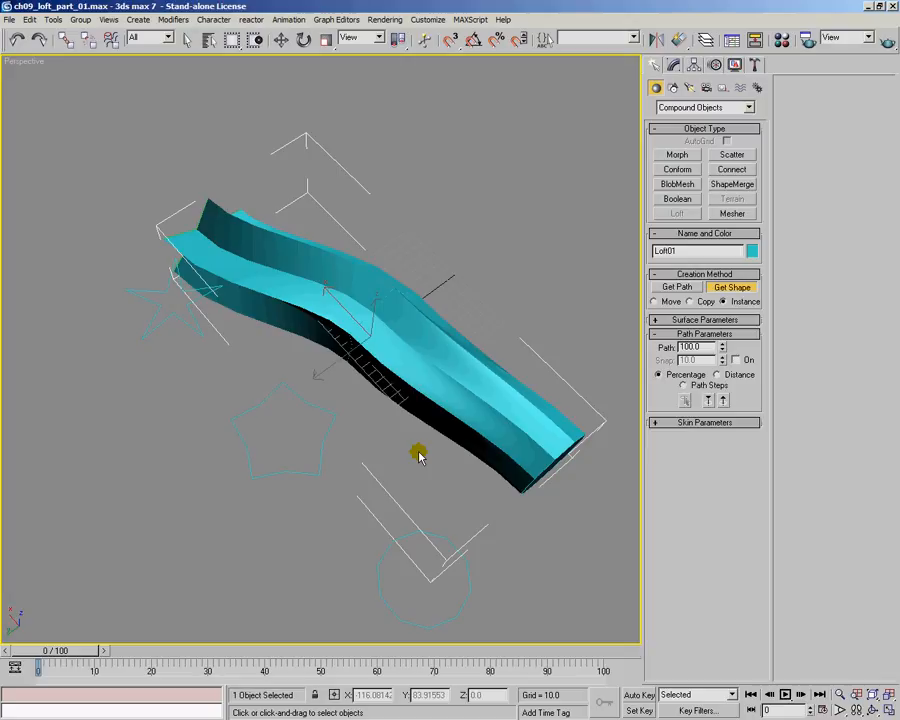
middle_click_drag(419, 456, 450, 422, "alt")
middle_click_drag(342, 346, 424, 468, "alt")
Delete the loft object, keeping the path line and the three shapes.
left_click(281, 39)
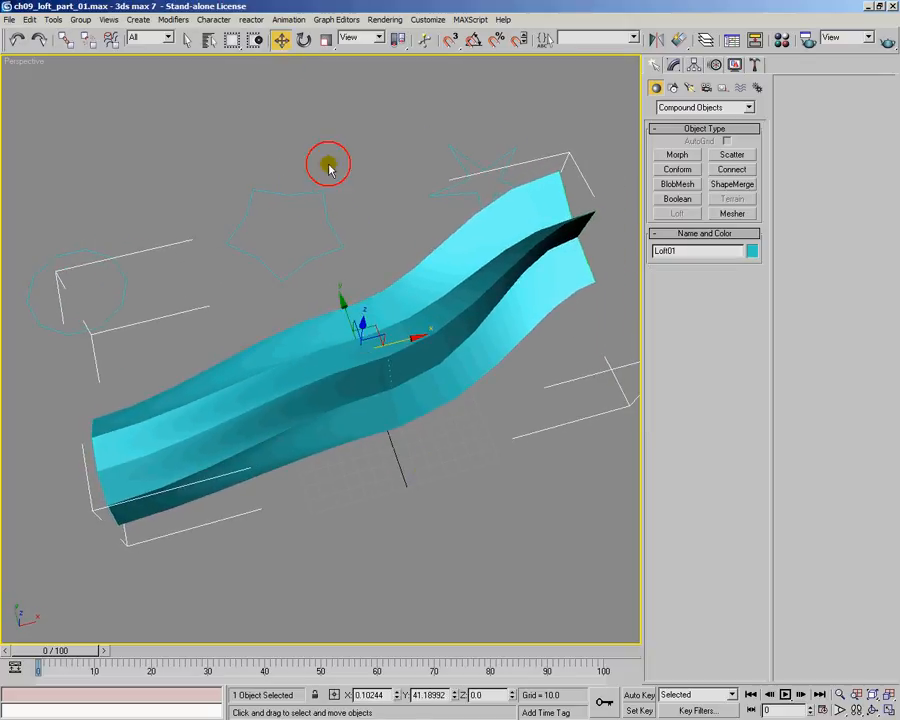
left_click(315, 135)
left_click(398, 312)
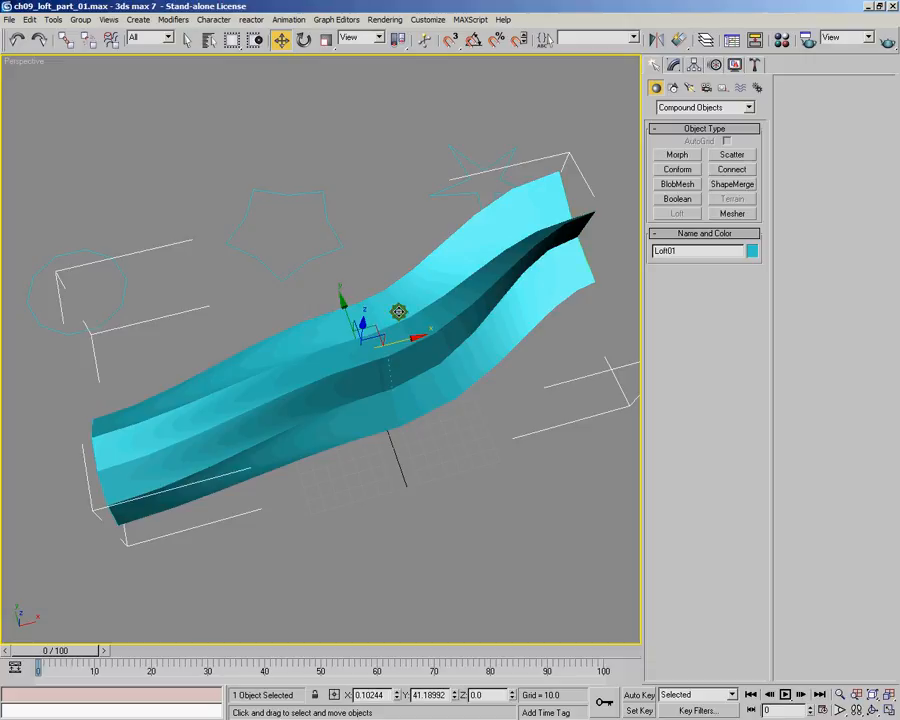
key("Delete")
middle_click_drag(399, 316, 381, 345, "alt")
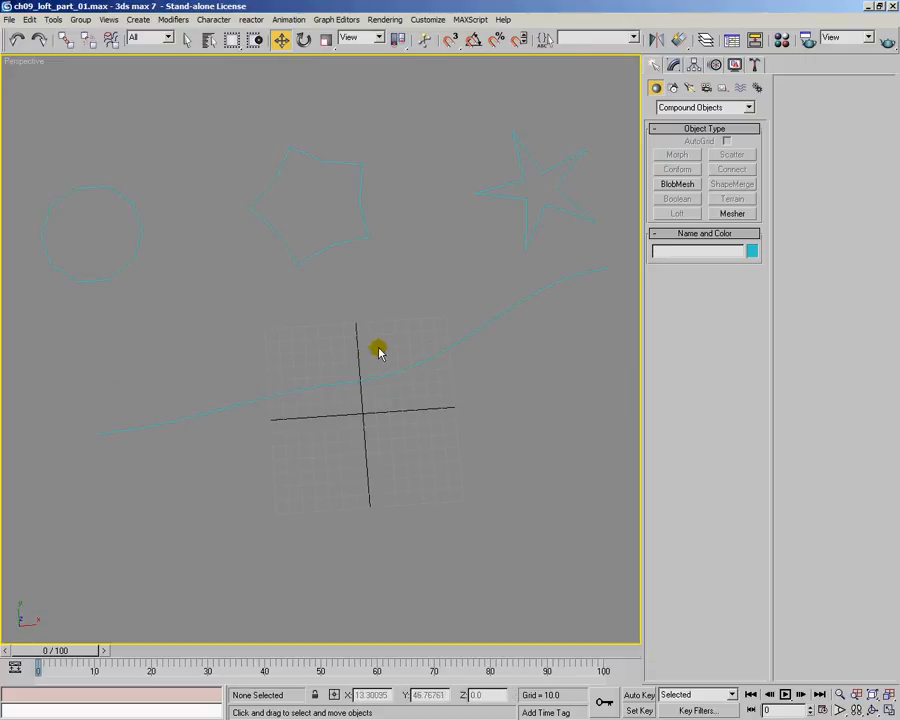
Select the curved path line and start a new Loft using the Instance creation method.
middle_click_drag(414, 380, 395, 402)
scroll(394, 397, "down", 2)
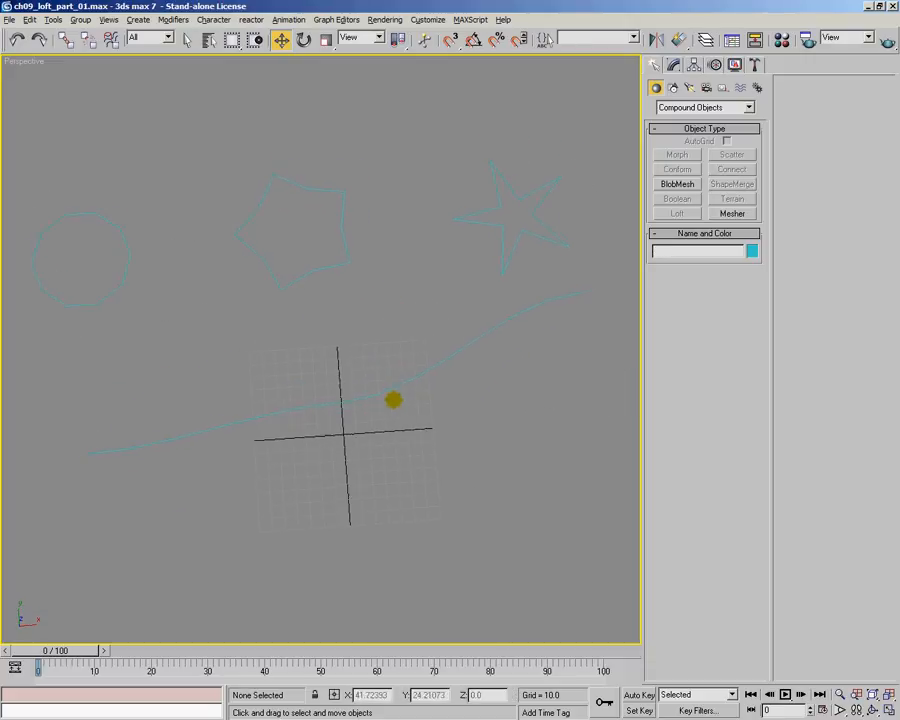
left_click(386, 386)
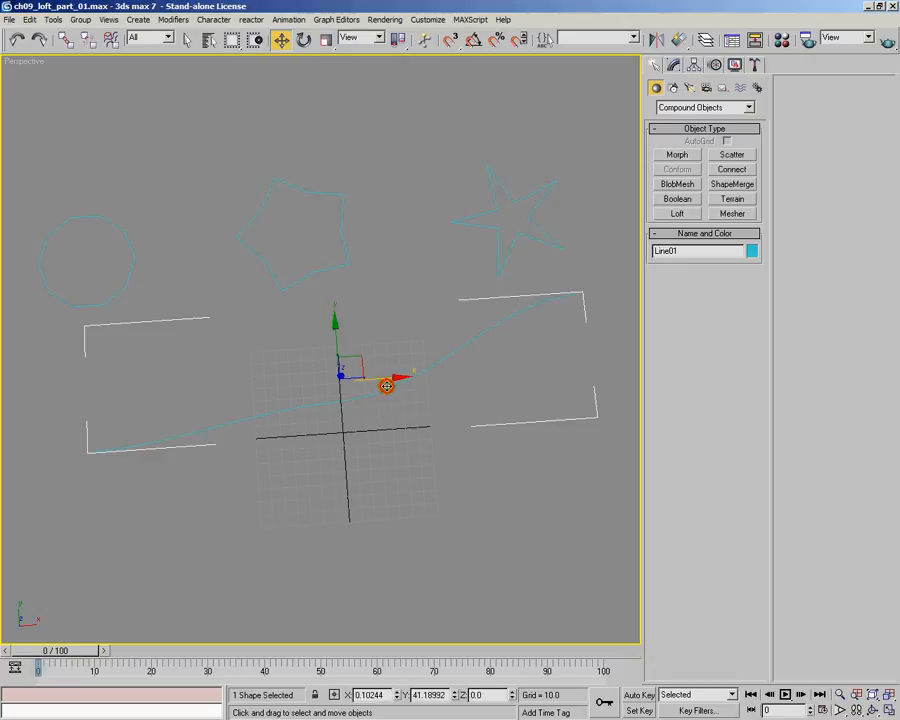
left_click(677, 213)
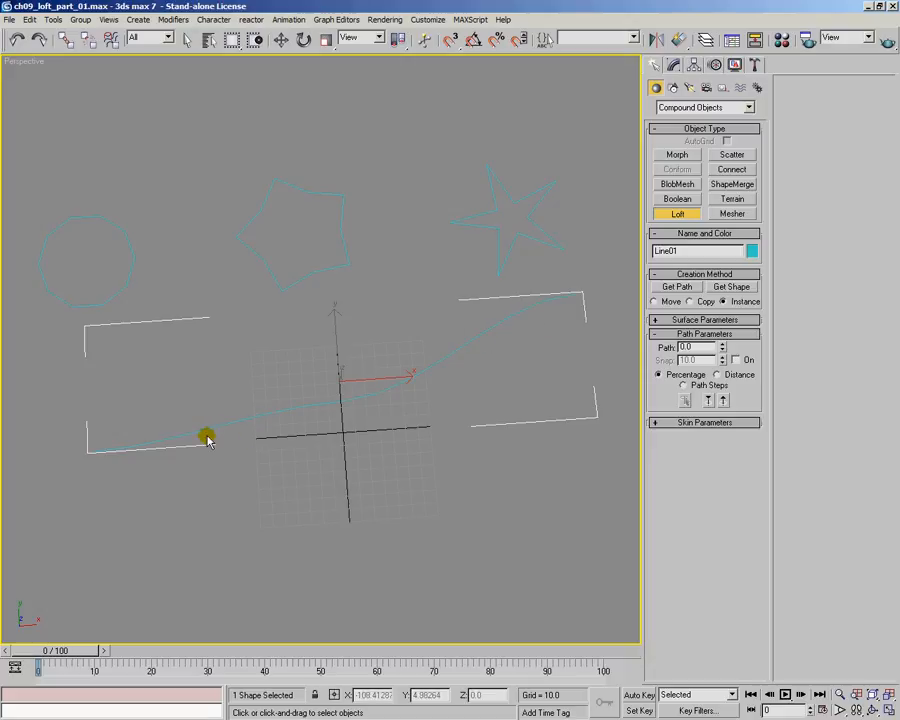
left_click(677, 288)
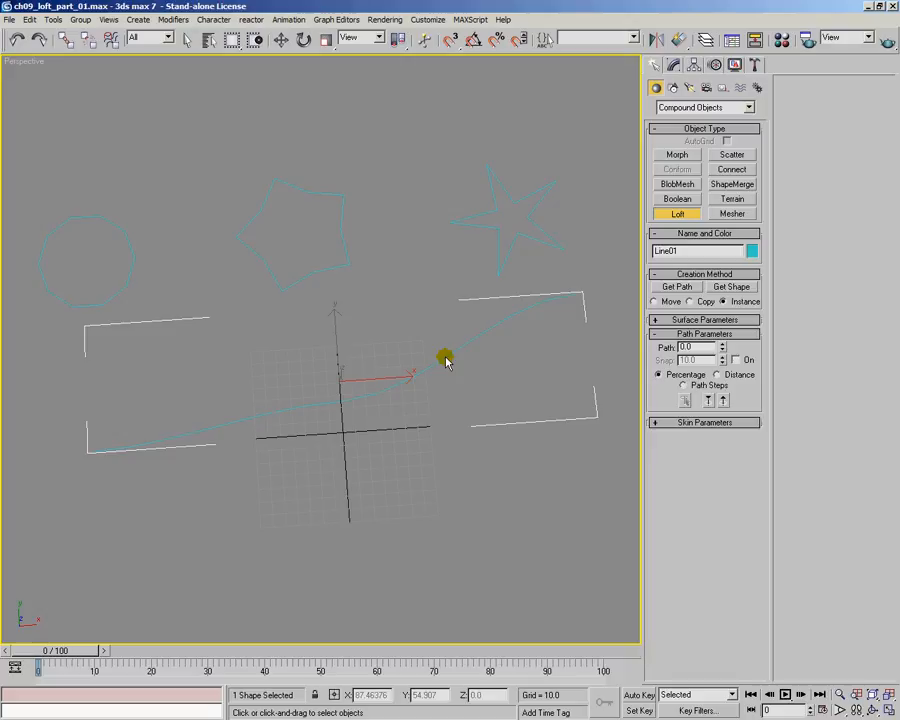
left_click(723, 302)
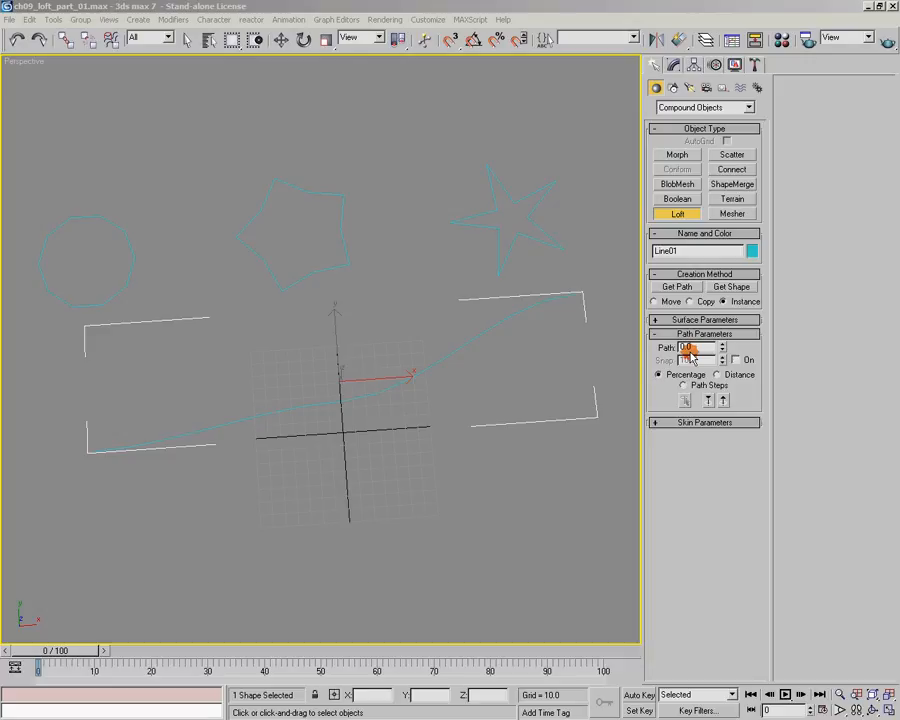
Try a freely adjusted path position of 1.62, and reset it to 0.
middle_click_drag(490, 378, 425, 363, "alt")
left_click_drag(717, 352, 716, 230)
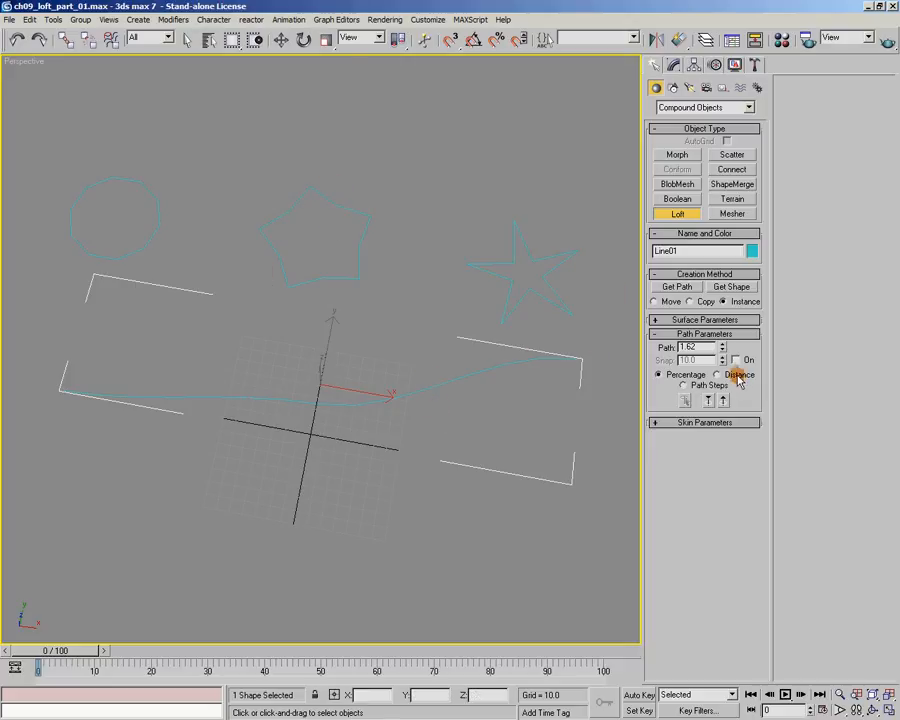
right_click(722, 348)
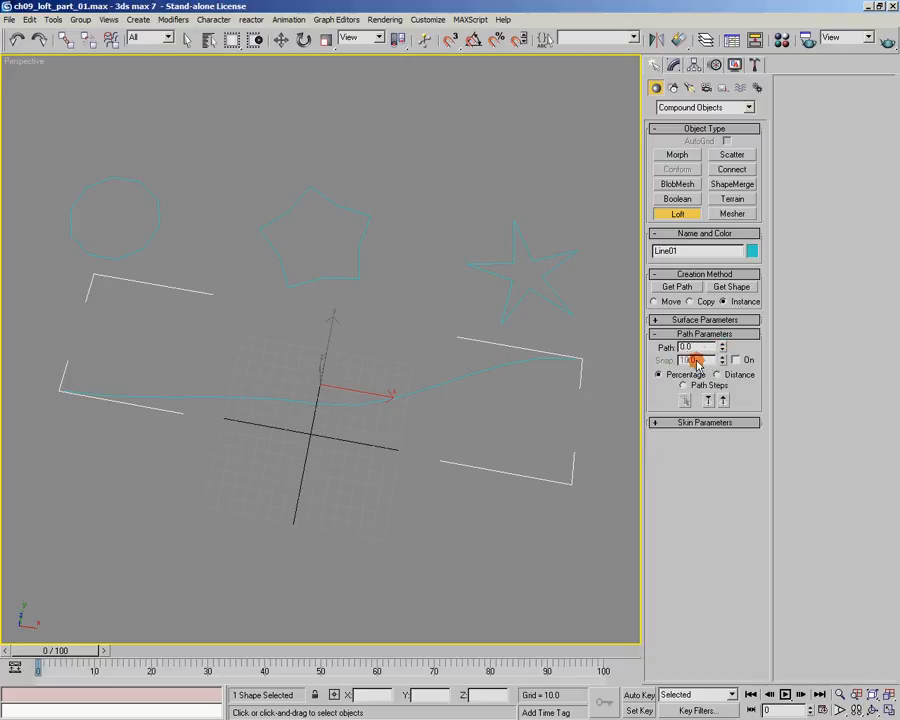
Turn on path snapping with an increment of 10 and raise the path position to 100.
left_click(737, 360)
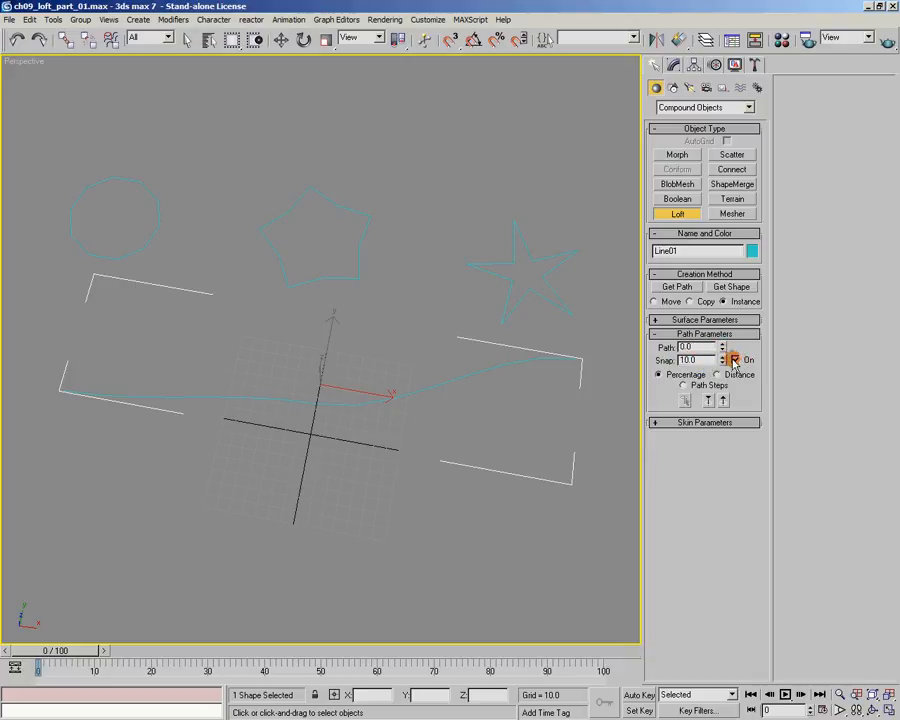
double_click(686, 360)
key("Return")
left_click_drag(727, 347, 722, 335)
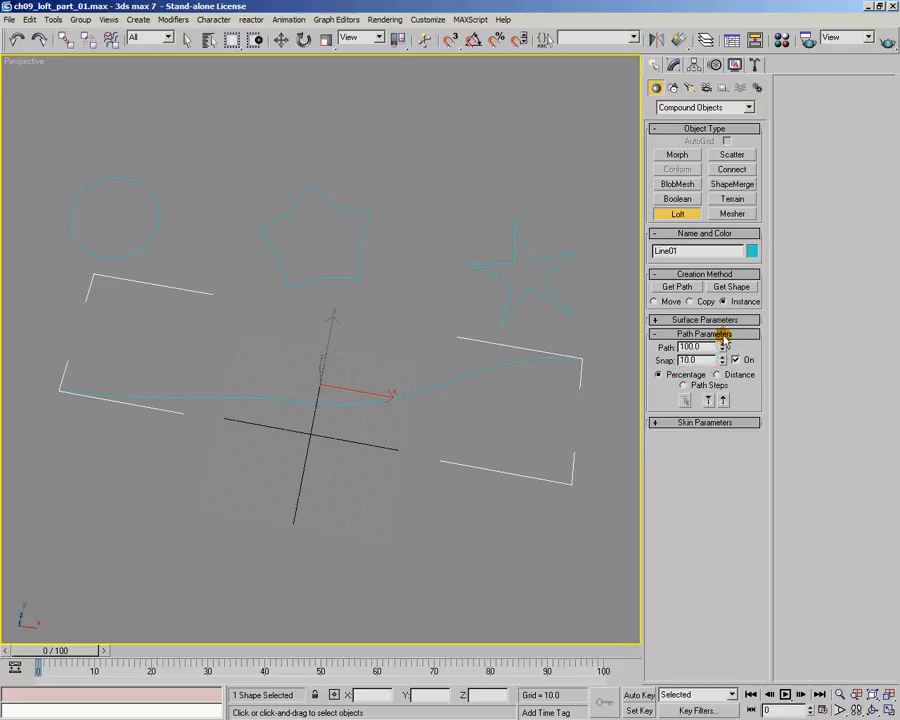
Lower the loft's path position step by step in increments of 10.
left_click(735, 359)
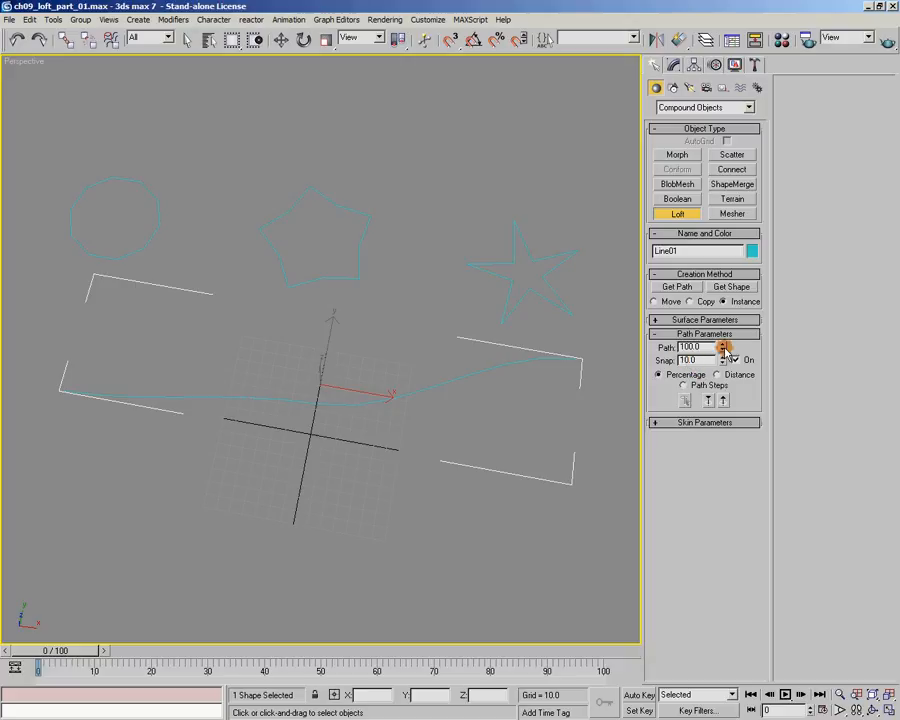
left_click(724, 350)
left_click(724, 350)
left_click(724, 350)
left_click(724, 350)
Set the snap increment to 2 and step the path position to 42.
left_click_drag(712, 360, 639, 352)
type("2")
key("Return")
left_click(722, 345)
left_click(722, 345)
left_click(722, 345)
left_click(722, 345)
left_click(722, 345)
left_click(722, 345)
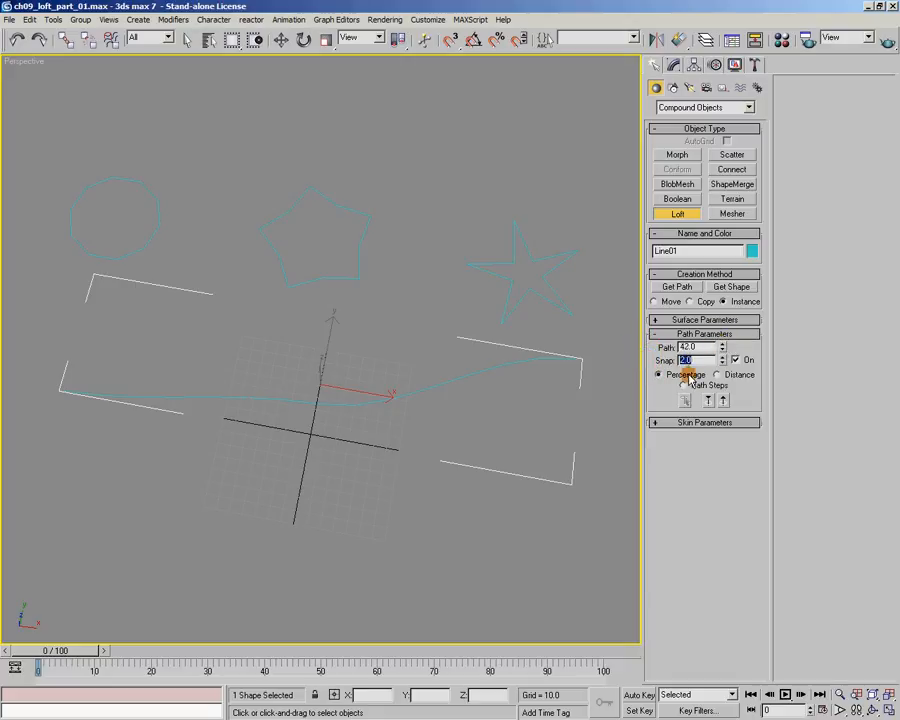
Set the snap increment to 10 and step the path position up to 80.
type("10")
key("Return")
left_click(722, 344)
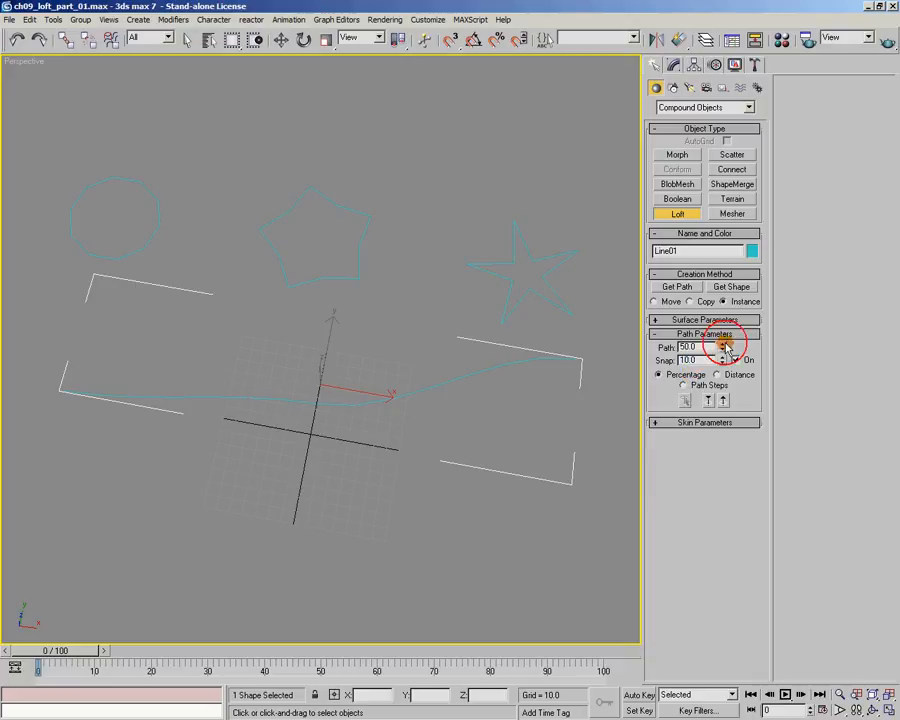
left_click(722, 344)
left_click(722, 344)
left_click(722, 344)
Reset the path position to 0 with snapping on, and assign the ten-sided NGon as the loft's first shape.
left_click(736, 359)
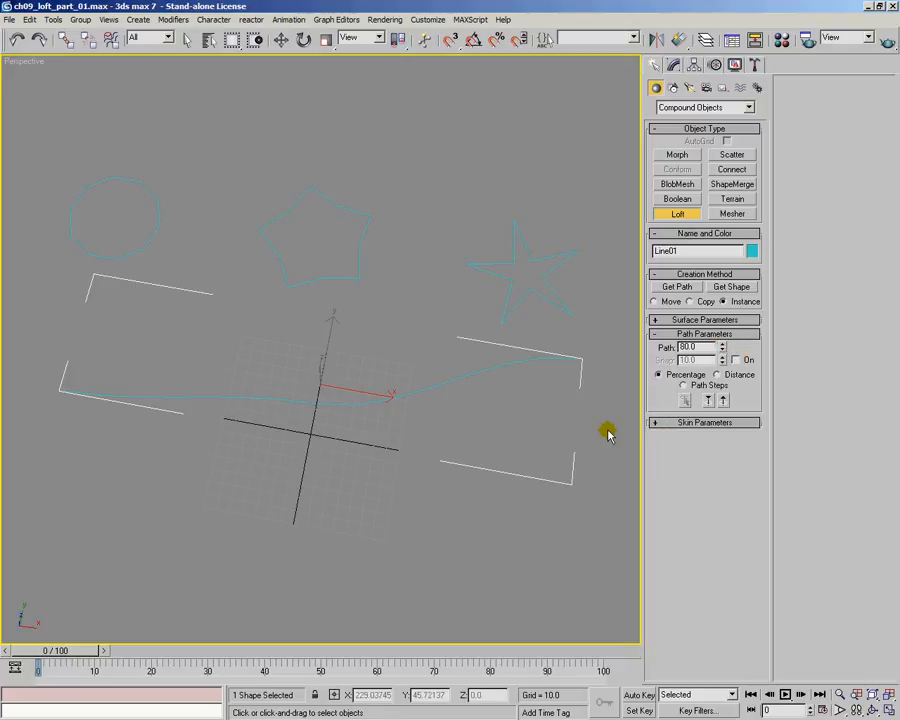
left_click(737, 359)
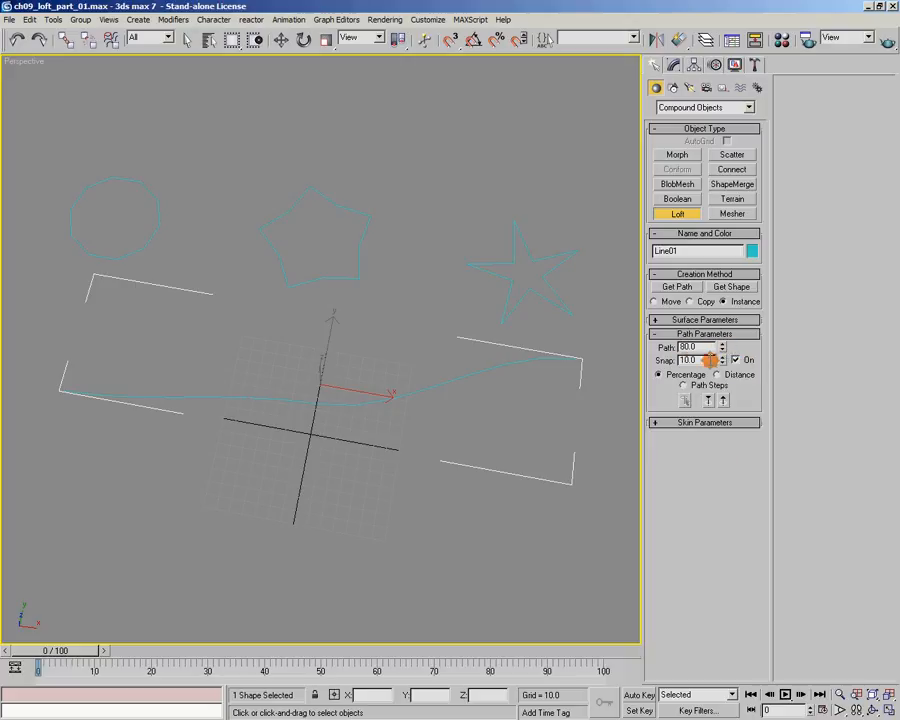
right_click(724, 348)
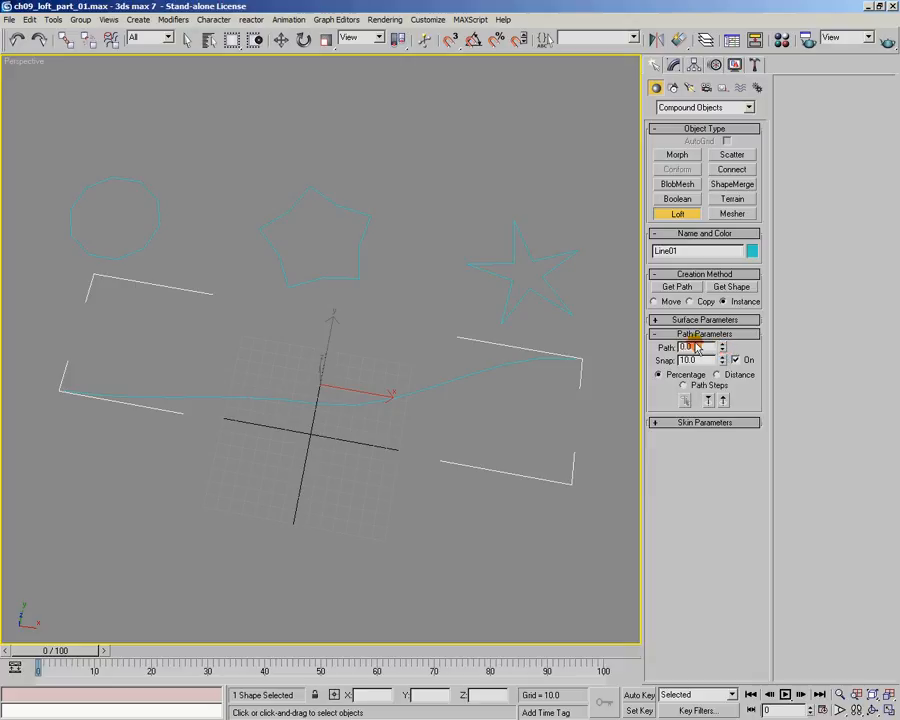
left_click(740, 289)
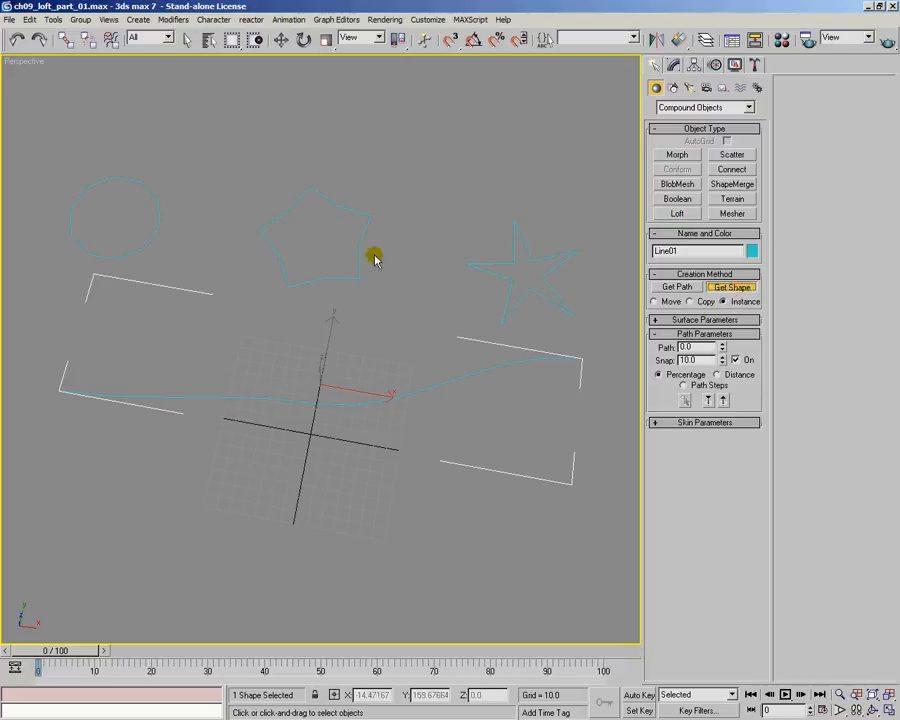
left_click(159, 201)
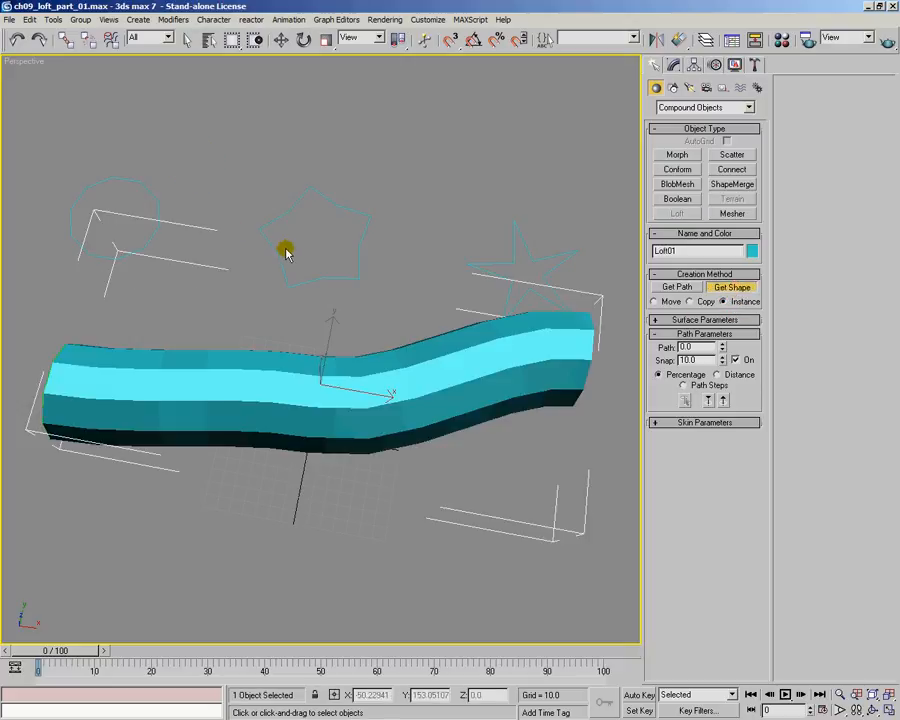
Switch the viewport to wireframe and examine the loft's mesh density around its starting end.
middle_click_drag(311, 316, 246, 352, "alt")
middle_click_drag(235, 203, 315, 342, "alt")
mouse_move(200, 190)
middle_mouse_down("alt")
mouse_move(237, 303)
mouse_move(257, 323)
mouse_move(247, 374)
mouse_move(233, 364)
mouse_move(254, 365)
middle_mouse_up("alt")
key("F3")
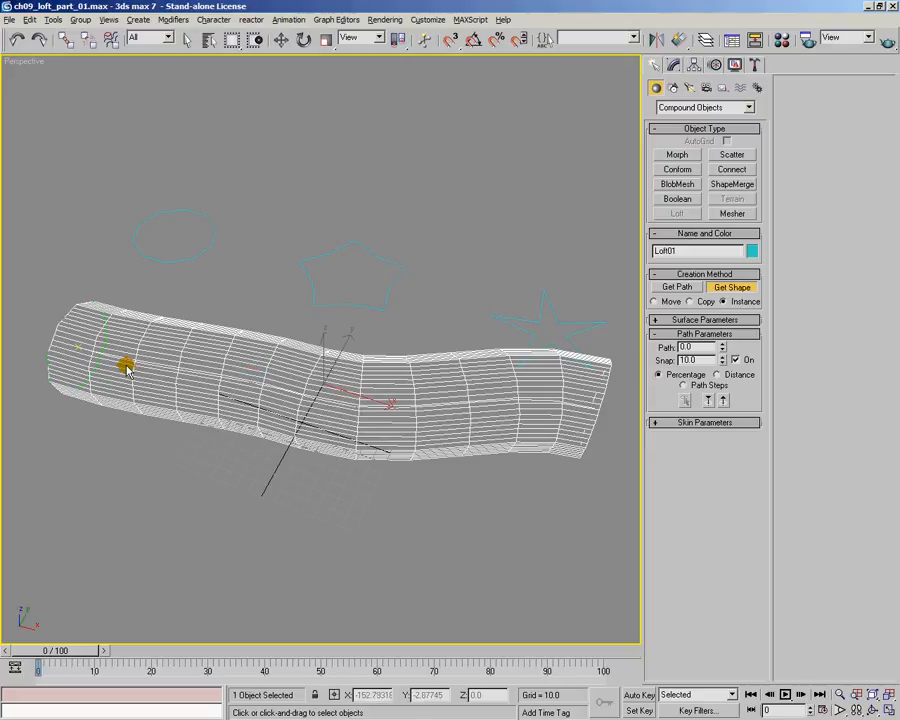
middle_click_drag(125, 366, 125, 362, "alt")
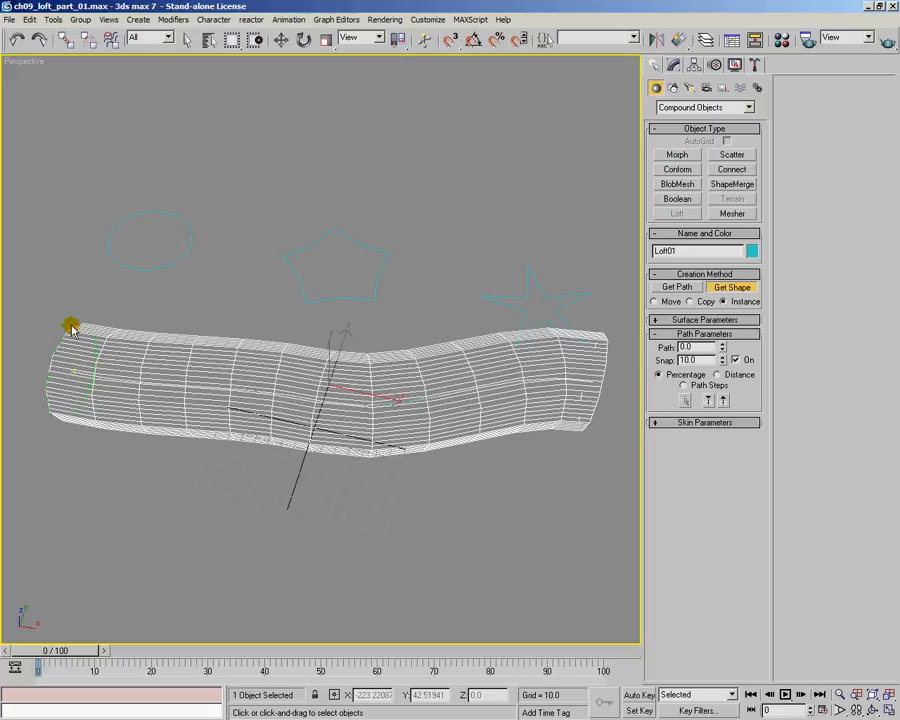
middle_click_drag(203, 370, 100, 358, "alt")
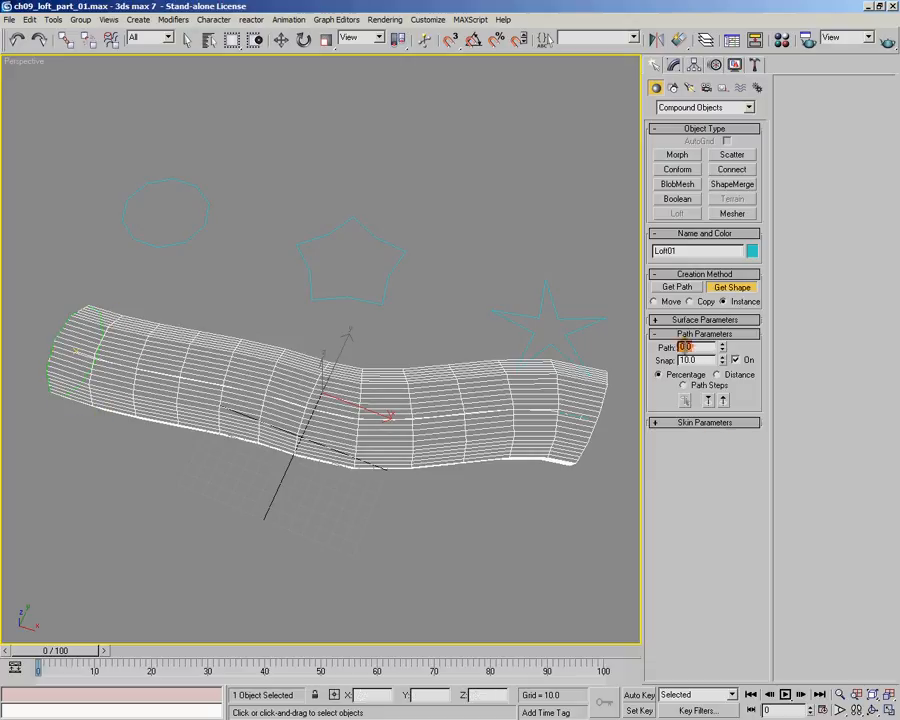
Turn on Optimize Shapes in the loft's skin parameters.
left_click(687, 320)
left_click(687, 320)
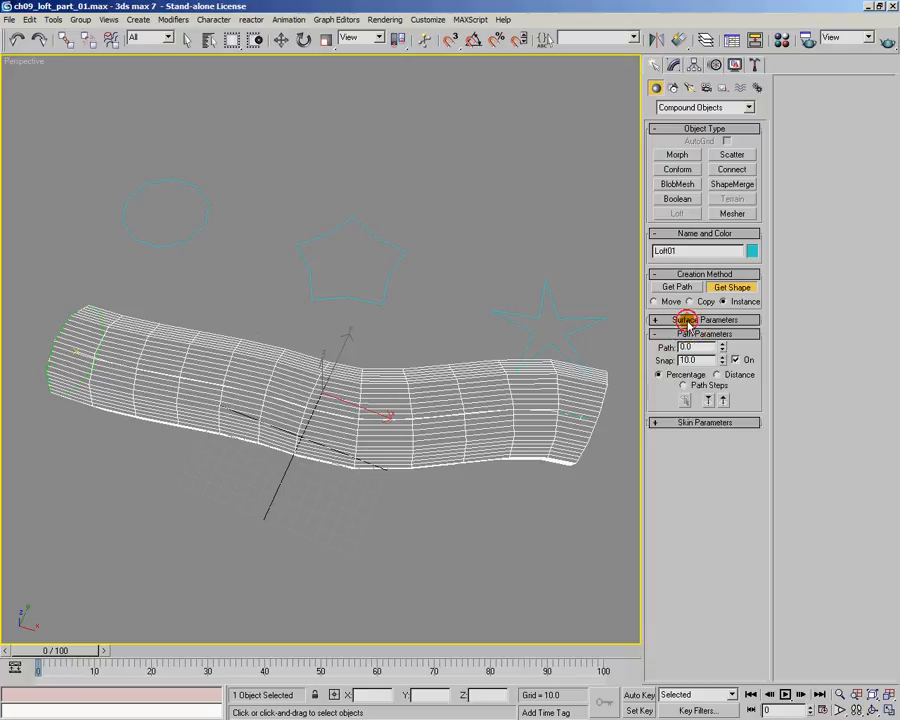
left_click(687, 422)
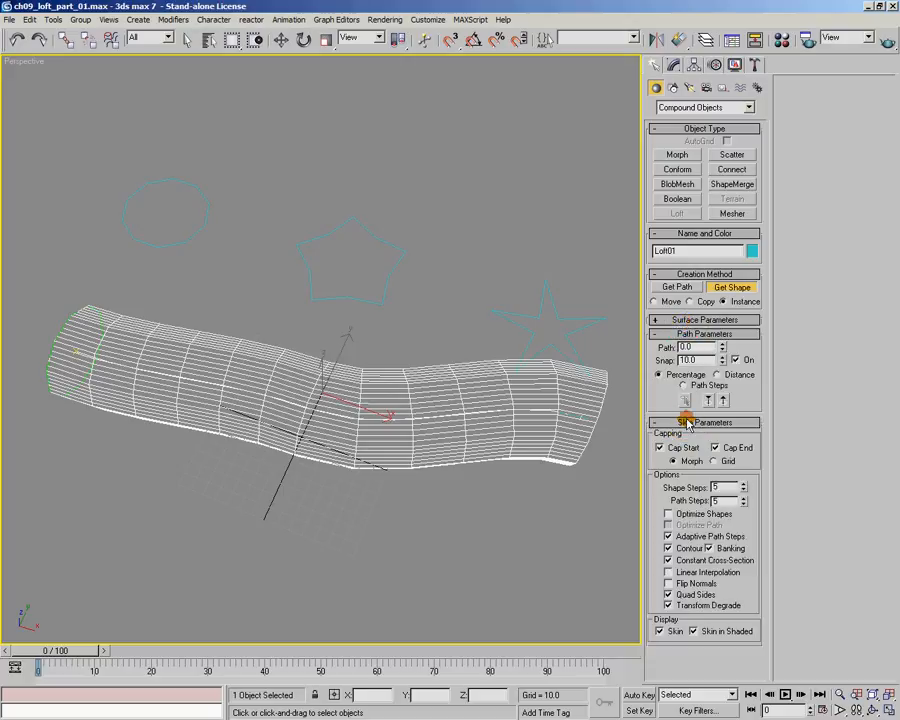
left_click(669, 515)
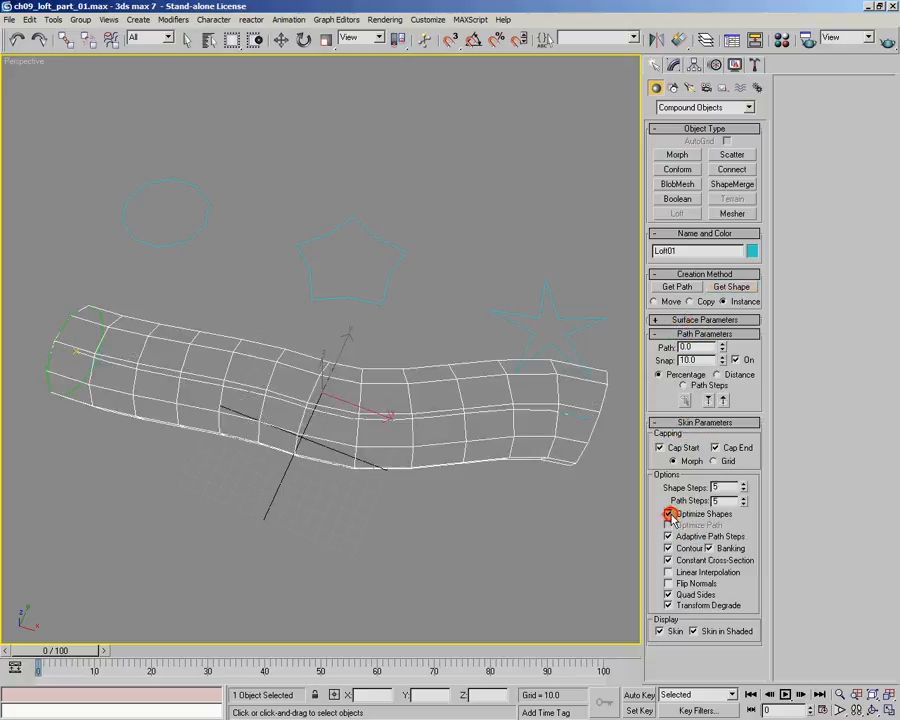
left_click(680, 333)
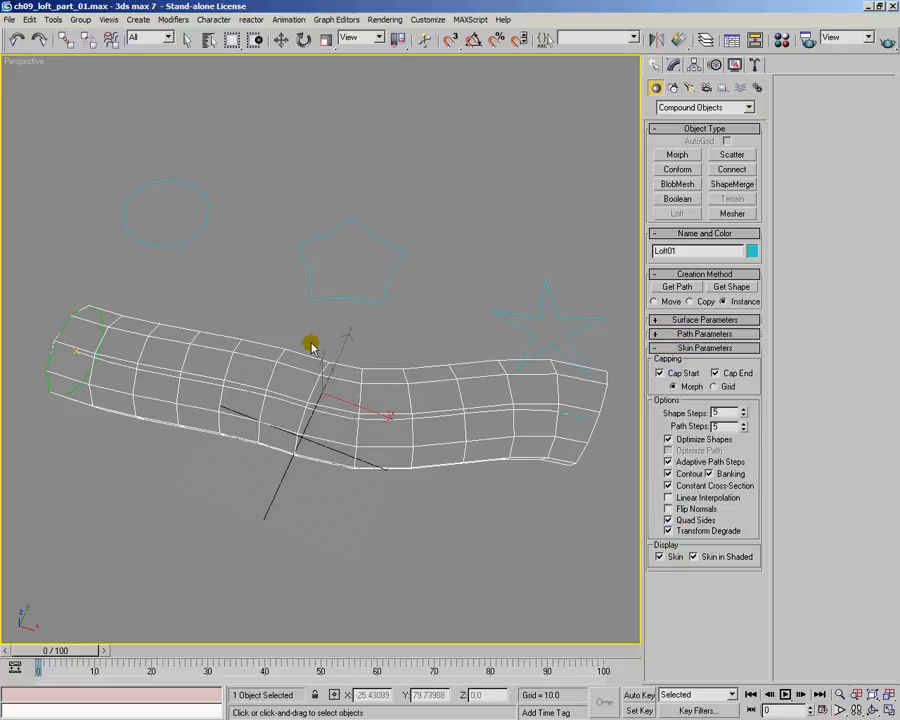
left_click(703, 347)
left_click(704, 333)
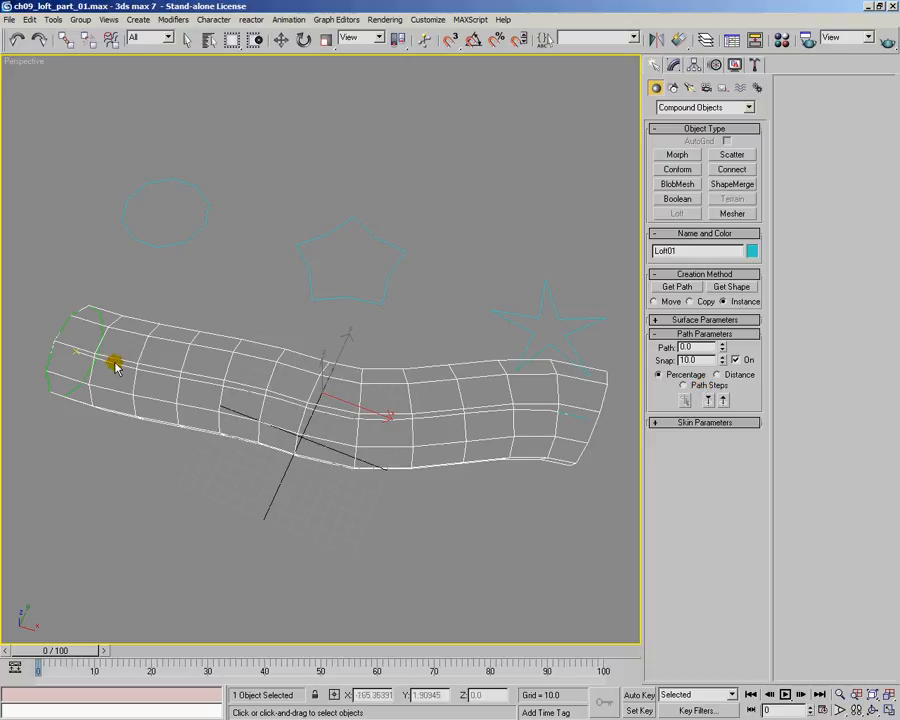
Step the loft's path position up to 50 with the snap increment of 10.
middle_click_drag(120, 396, 74, 376, "alt")
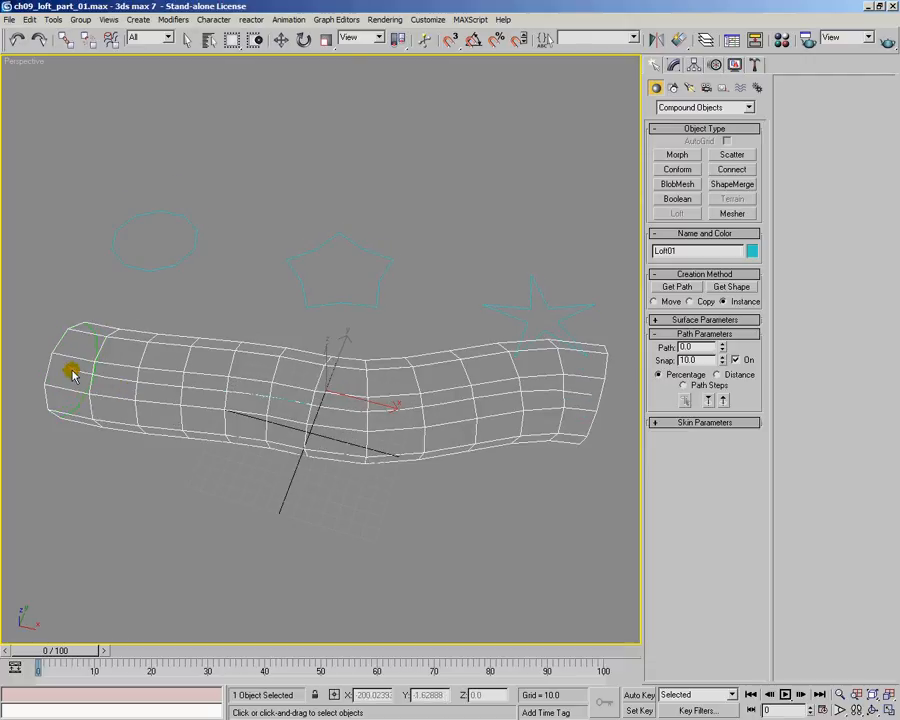
middle_click_drag(94, 372, 221, 402, "alt")
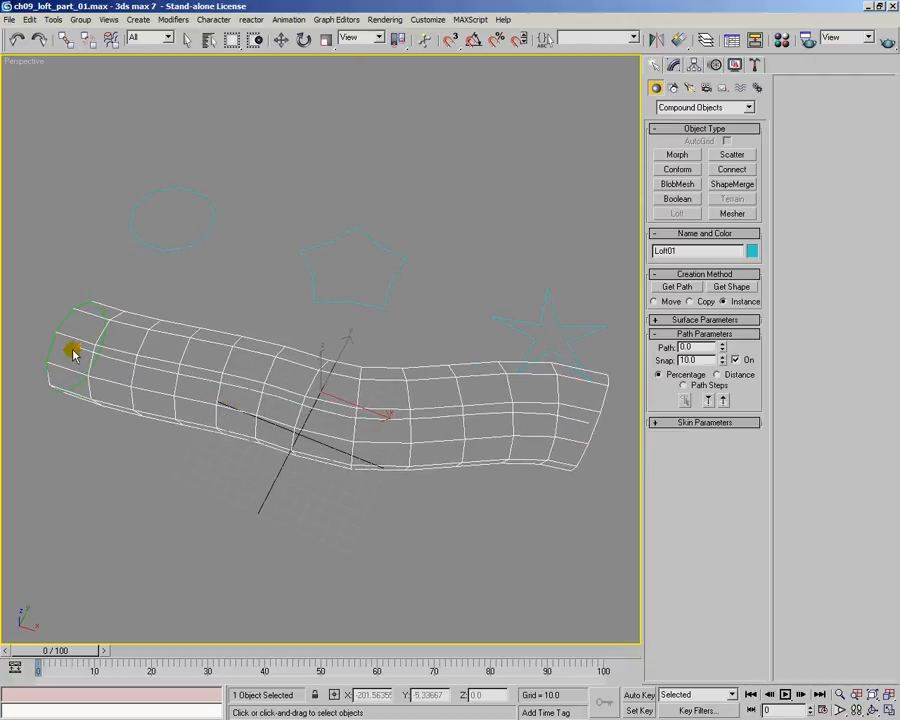
left_click(722, 344)
left_click(722, 344)
left_click(722, 344)
left_click(722, 344)
left_click(722, 344)
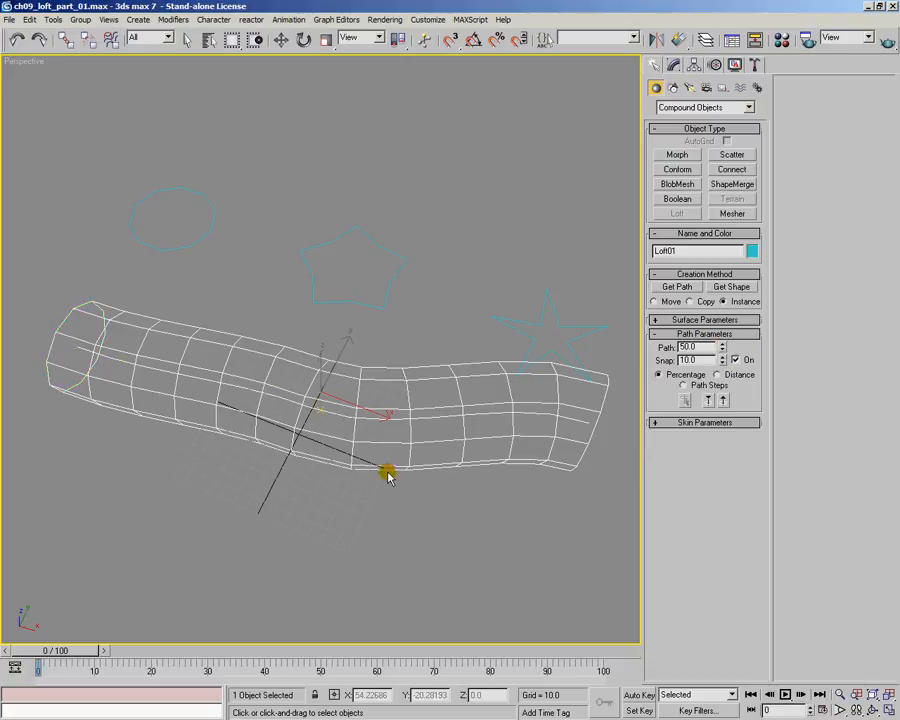
left_click(685, 346)
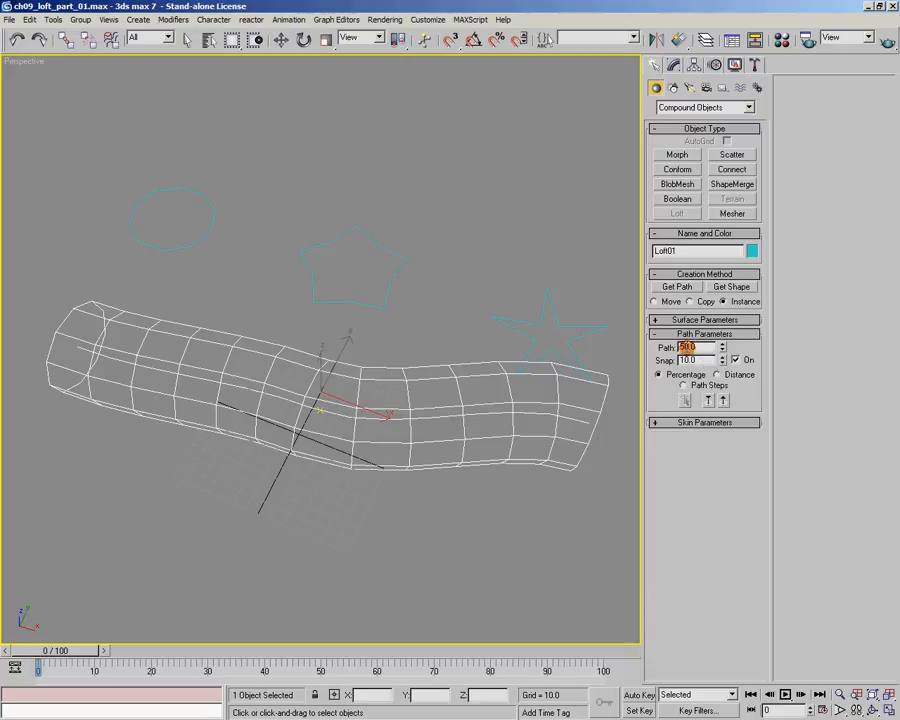
Assign the middle, blunt five-pointed star as the loft's cross-section at path position 50 and return the viewport to shaded display.
left_click(733, 287)
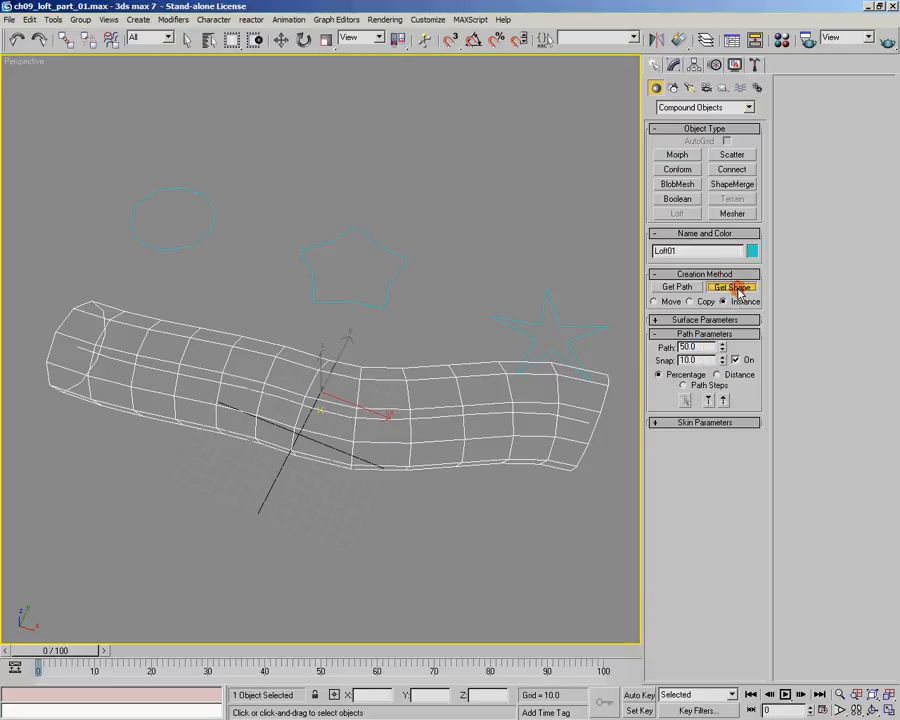
left_click(383, 248)
middle_click_drag(428, 392, 260, 371, "alt")
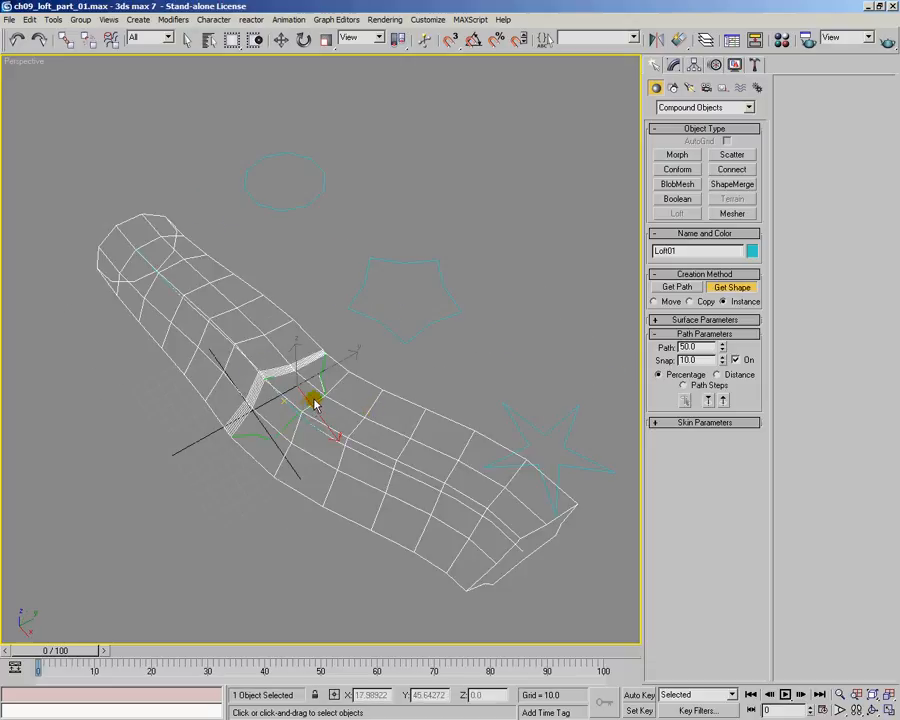
key("F3")
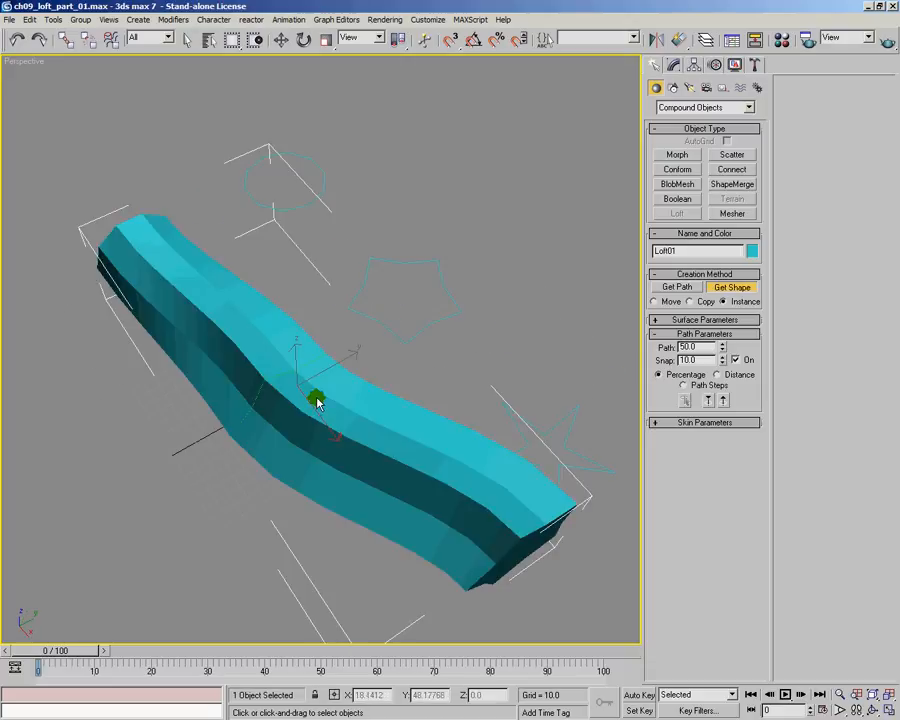
mouse_move(376, 444)
middle_mouse_down("alt")
mouse_move(268, 419)
mouse_move(341, 424)
mouse_move(325, 374)
mouse_move(335, 414)
mouse_move(398, 428)
mouse_move(364, 420)
mouse_move(394, 428)
mouse_move(372, 416)
middle_mouse_up("alt")
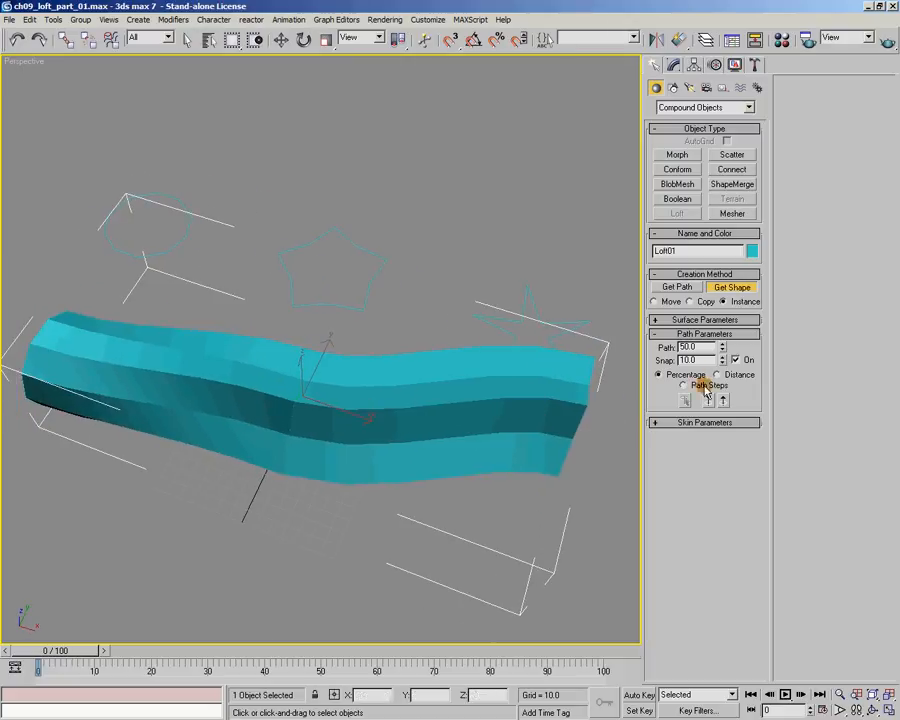
Raise the path position to 100 and assign the sharp five-pointed star as the loft's end cross-section.
left_click_drag(724, 348, 725, 348)
left_click(732, 287)
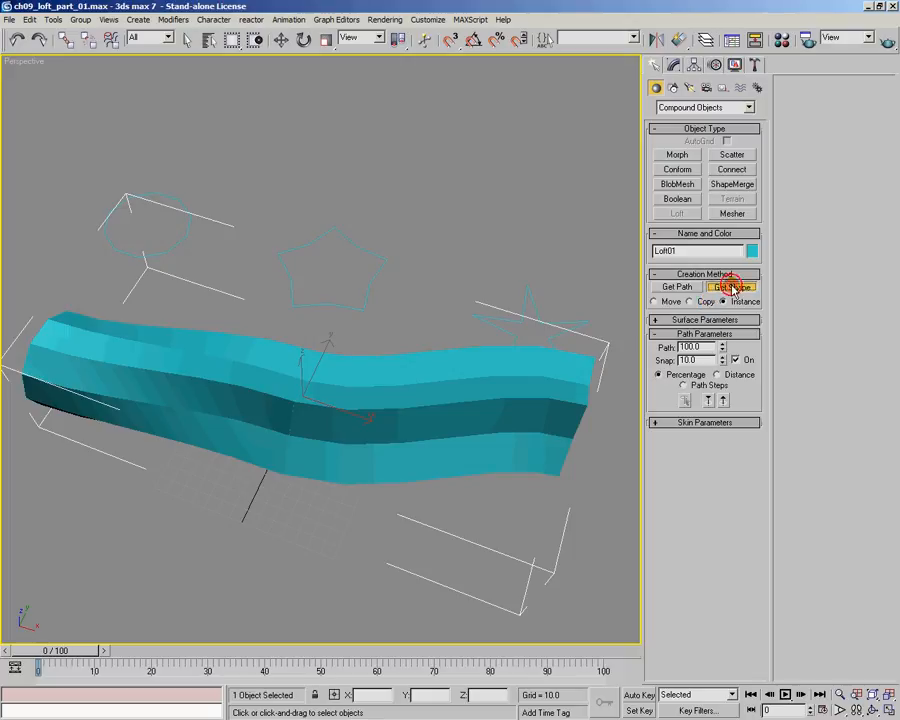
left_click(537, 313)
middle_click_drag(542, 431, 496, 468, "alt")
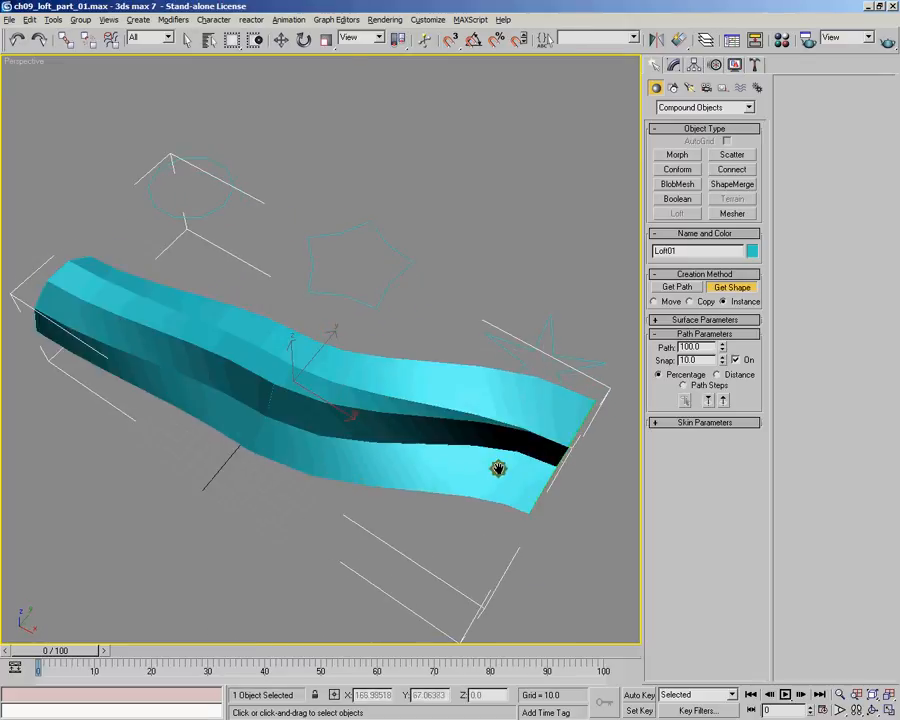
middle_click_drag(434, 281, 474, 368, "alt")
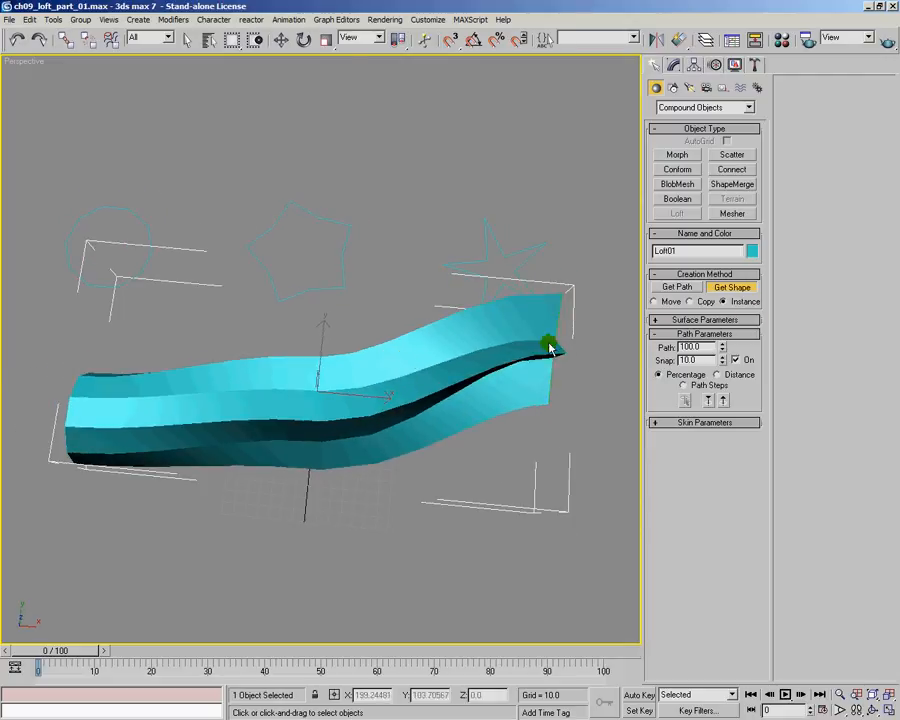
Clone the NGon and both star shapes along the Y axis as one set of independent copies.
middle_click_drag(547, 346, 426, 354, "alt")
left_click(284, 42)
left_click_drag(114, 196, 517, 276)
left_click_drag(311, 237, 322, 122, "shift")
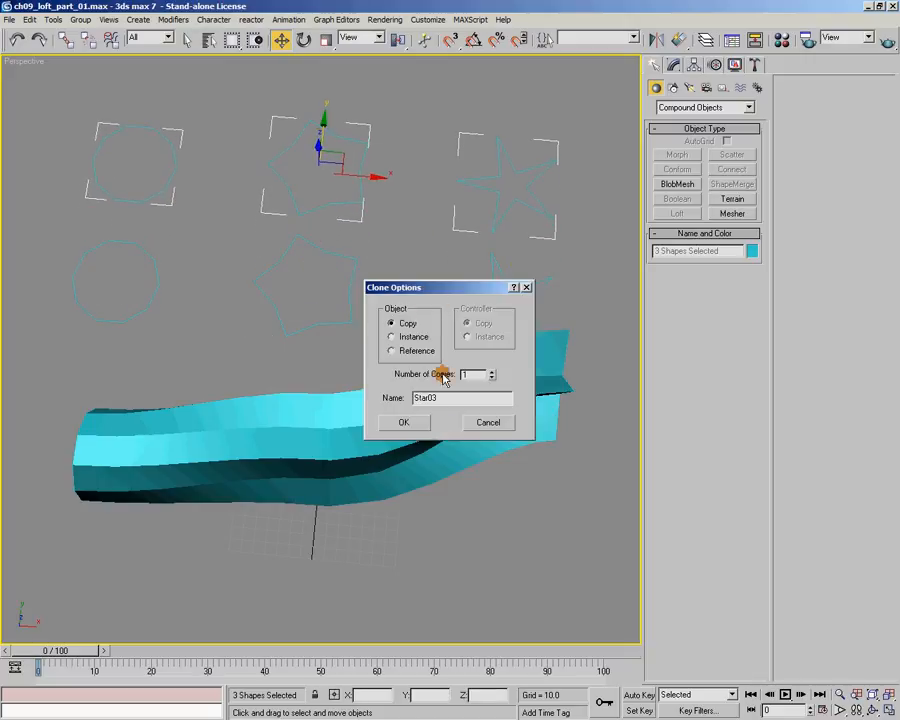
left_click(404, 421)
Delete the loft object and select the curved path line.
mouse_move(404, 421)
middle_mouse_down("alt")
mouse_move(385, 424)
mouse_move(428, 430)
mouse_move(406, 430)
middle_mouse_up("alt")
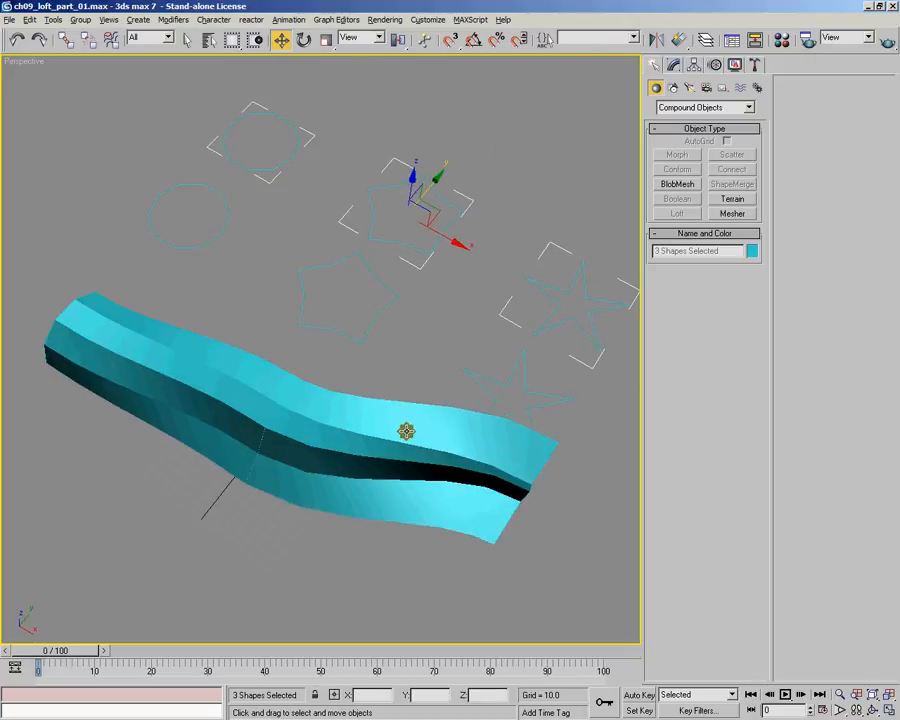
left_click(360, 416)
key("Delete")
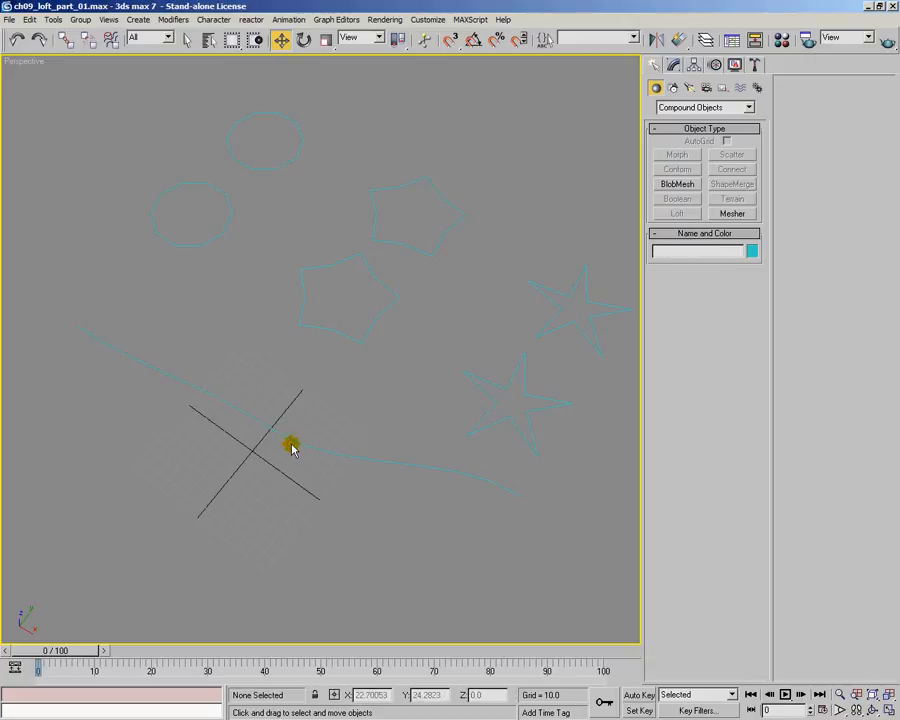
left_click(295, 435)
middle_click_drag(313, 391, 326, 430, "alt")
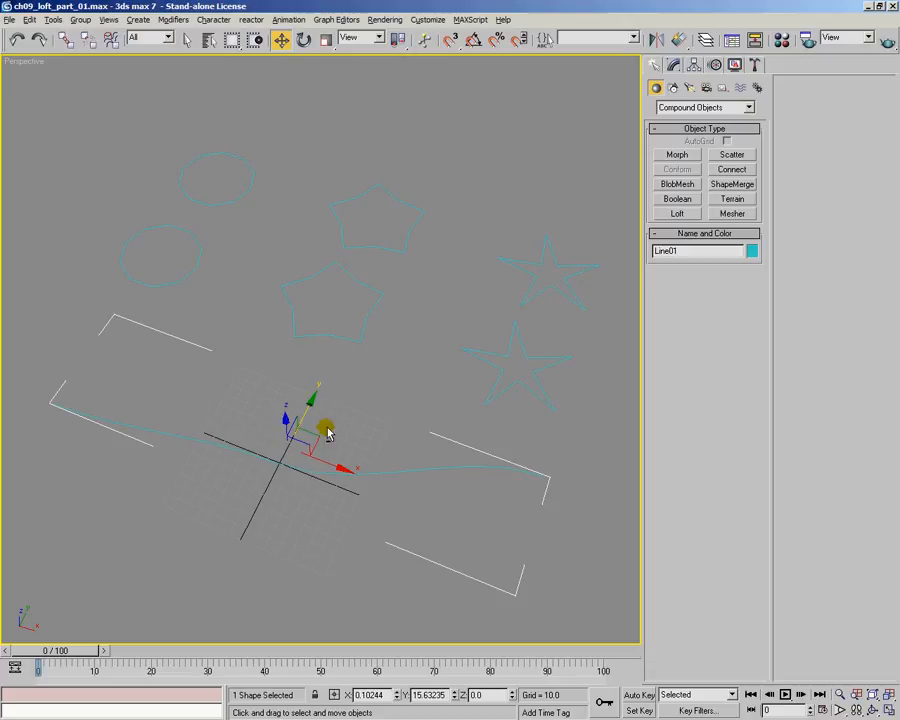
left_click(231, 422)
left_click(226, 446)
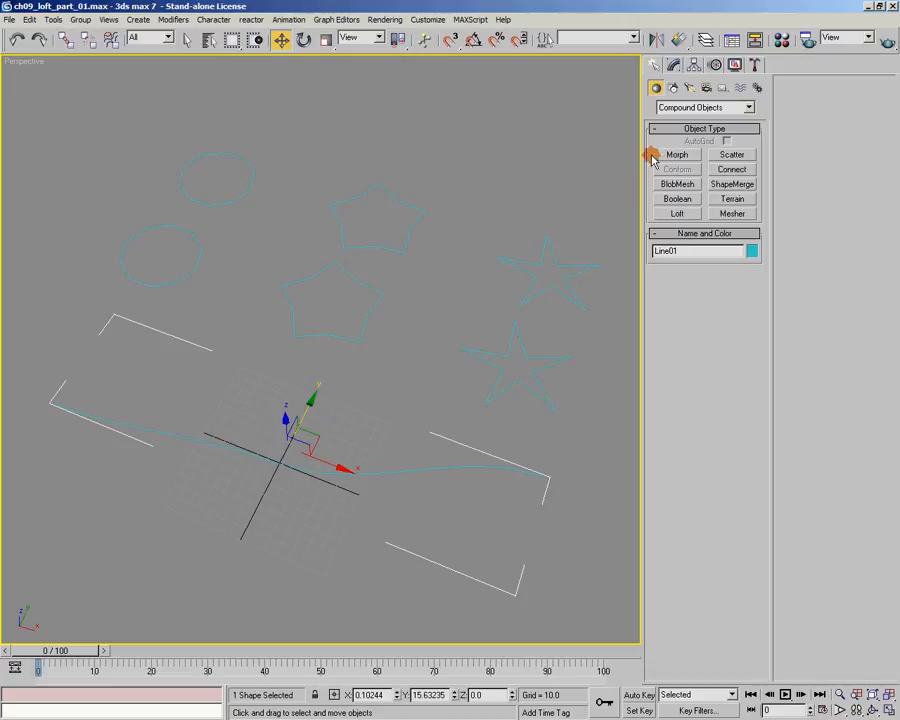
Create a loft along the line with the Move method, using the cloned NGon as its shape at path position 0.
left_click(677, 213)
left_click(680, 302)
left_click(733, 287)
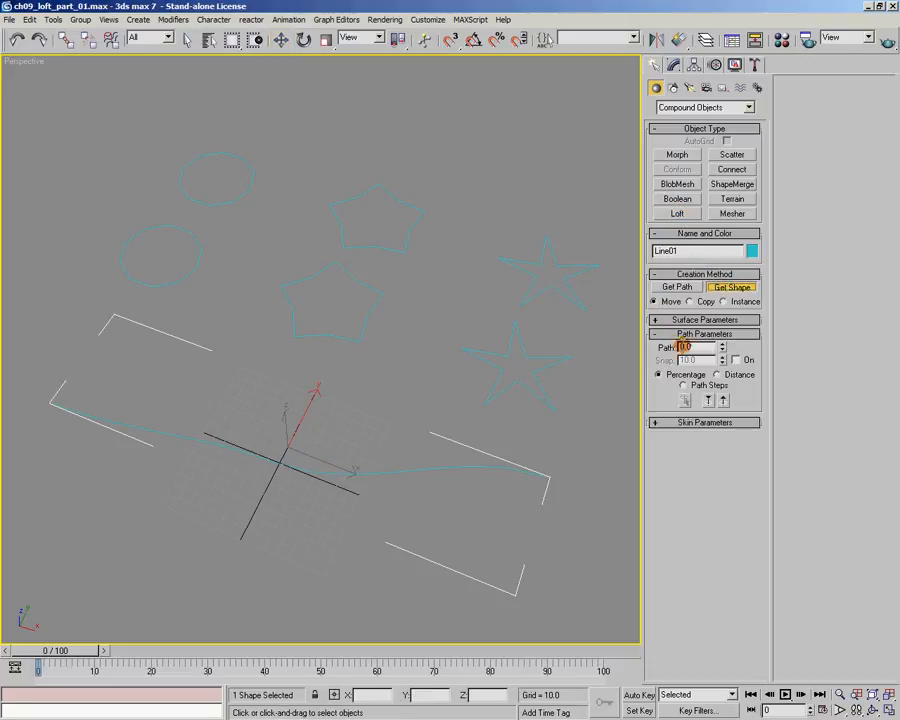
left_click(203, 199)
scroll(277, 262, "up", 2)
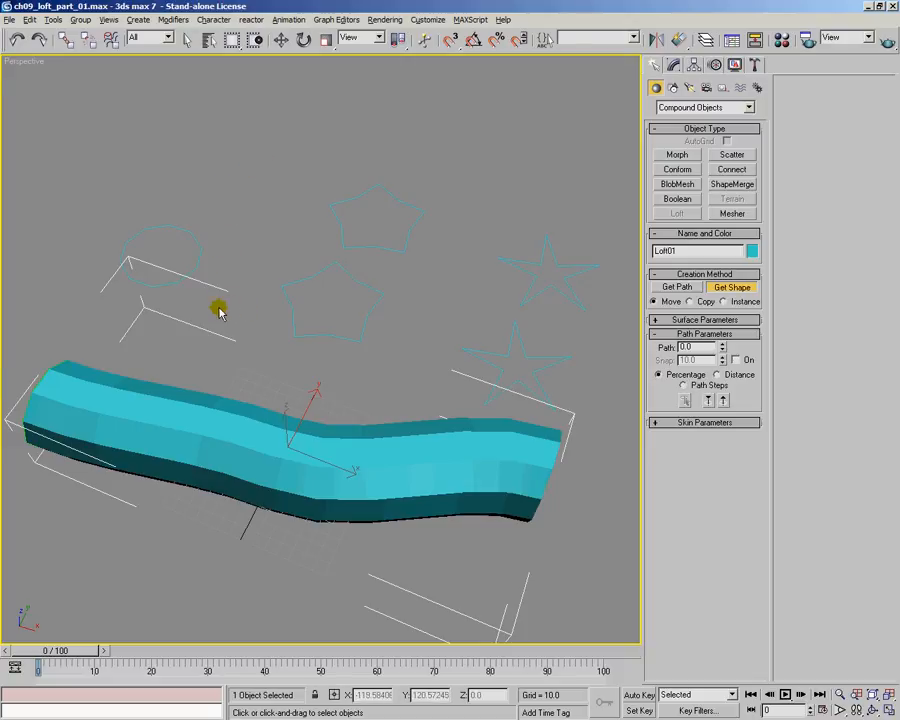
Show the viewport in wireframe and try moving the loft with the Move tool.
middle_click_drag(219, 309, 209, 295, "alt")
key("F3")
mouse_move(214, 381)
middle_mouse_down("alt")
mouse_move(244, 376)
mouse_move(227, 177)
middle_mouse_up("alt")
left_click(281, 39)
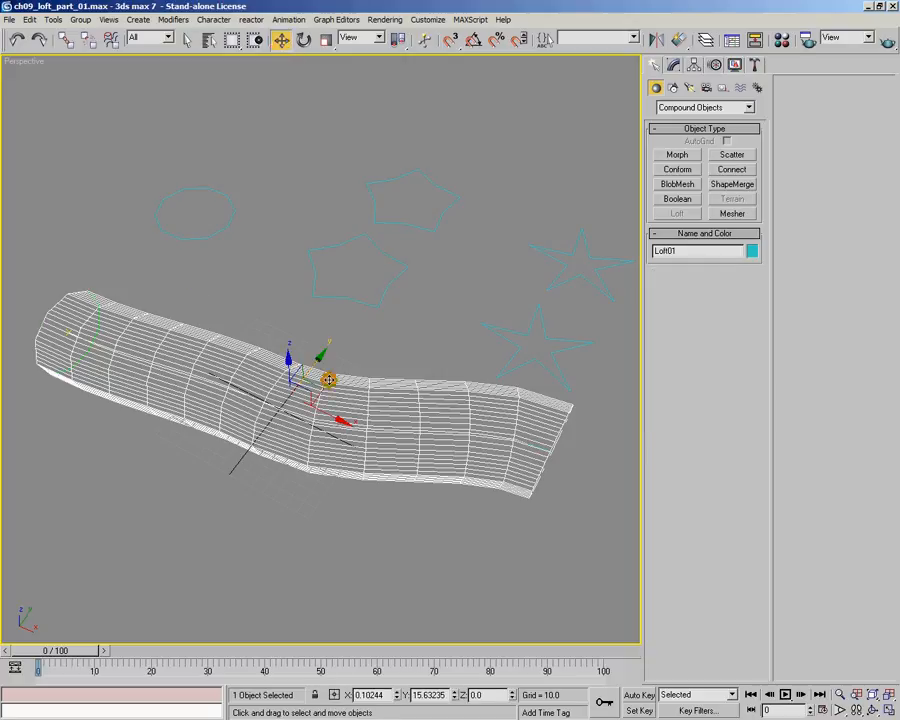
left_click_drag(315, 380, 263, 397)
middle_click_drag(271, 397, 143, 366)
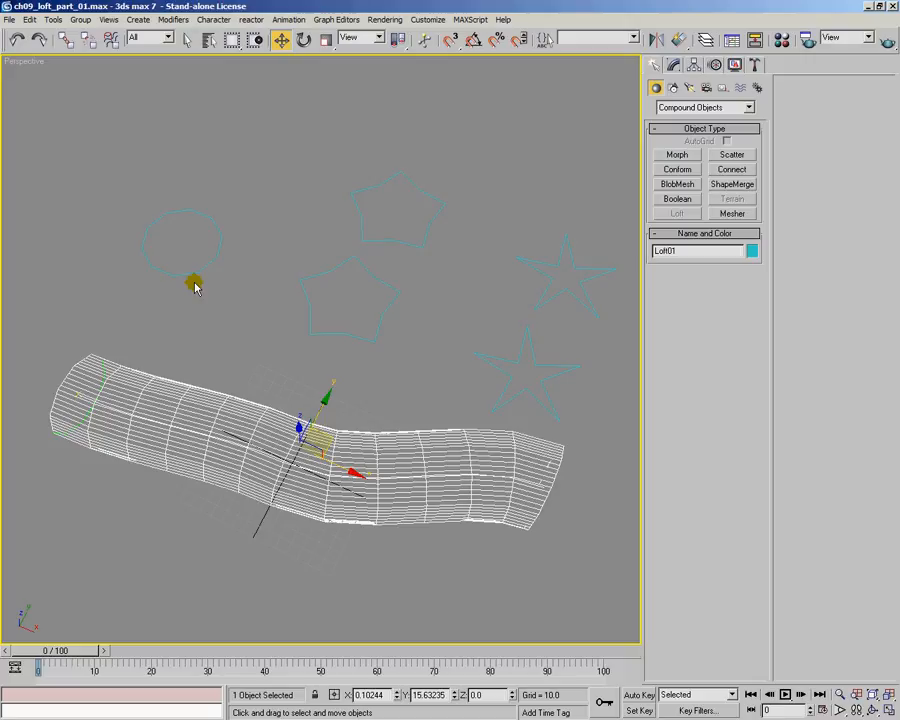
Undo the loft made with the Move method, back to the selected path line.
key("ctrl+z")
key("ctrl+z")
key("ctrl+z")
key("ctrl+z")
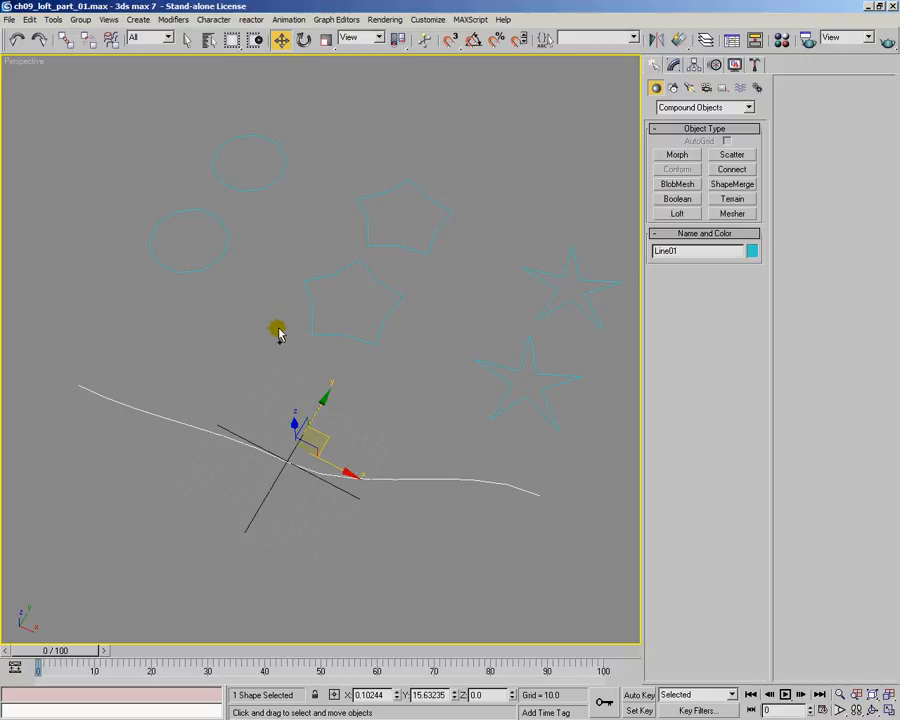
Create a loft along the line with the Copy method, using the cloned NGon as its shape at path position 0.
middle_click_drag(280, 348, 289, 360, "alt")
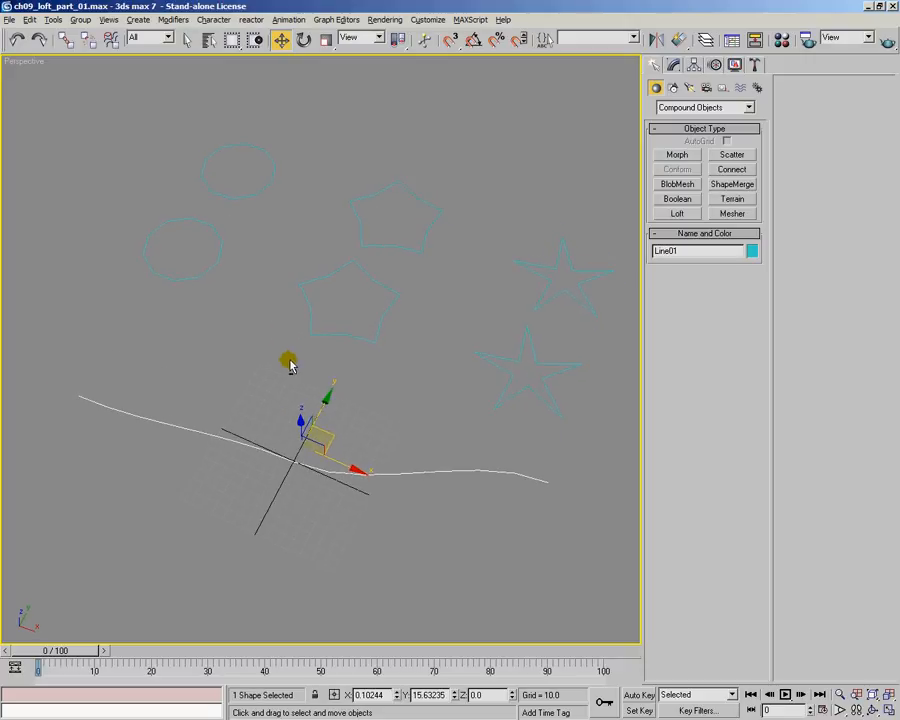
left_click(680, 214)
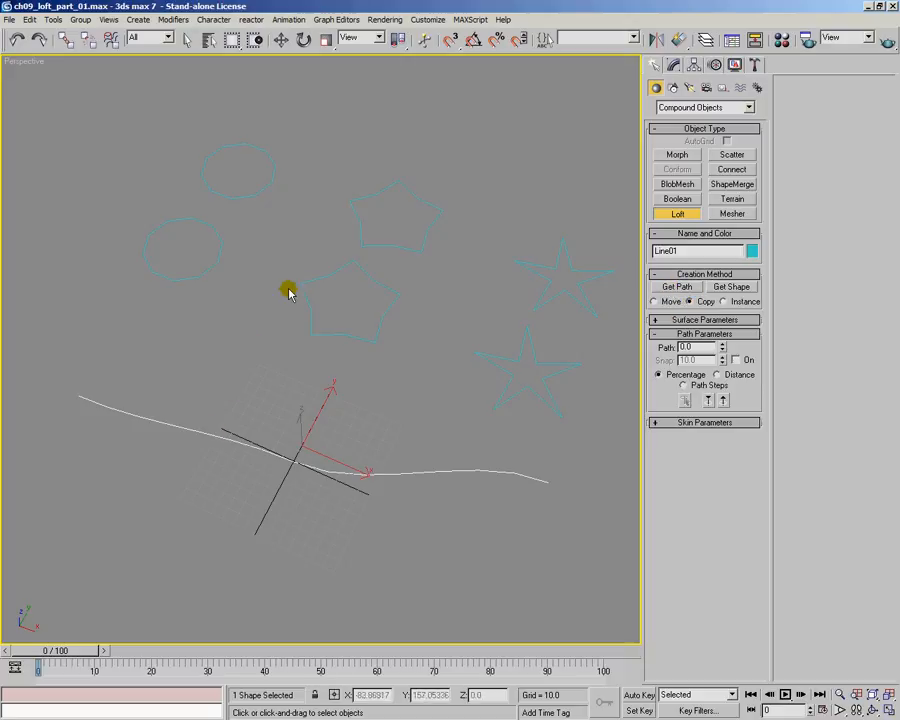
left_click(737, 288)
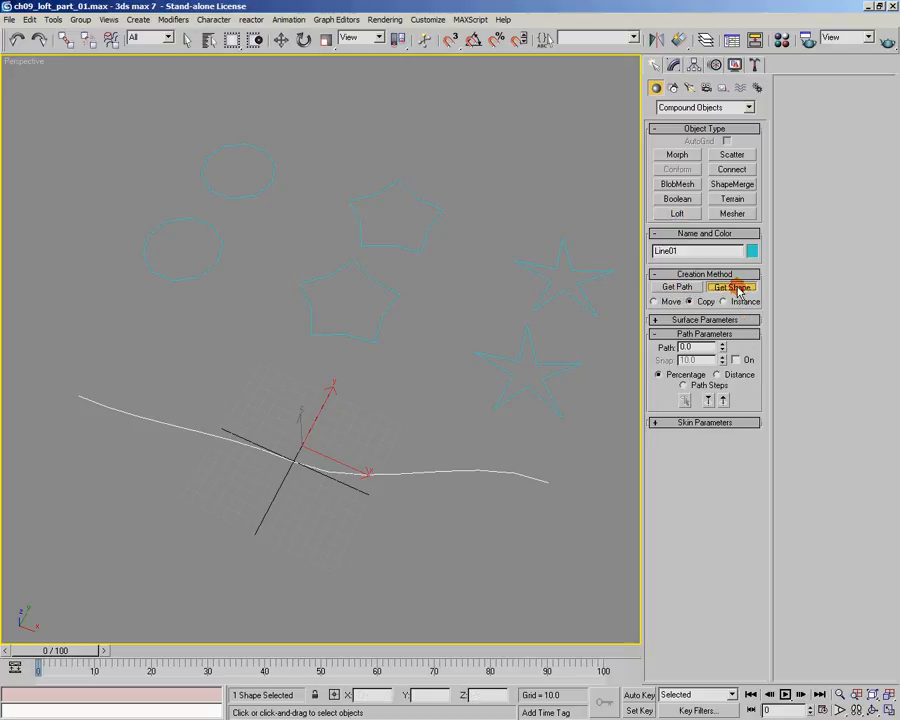
left_click(210, 190)
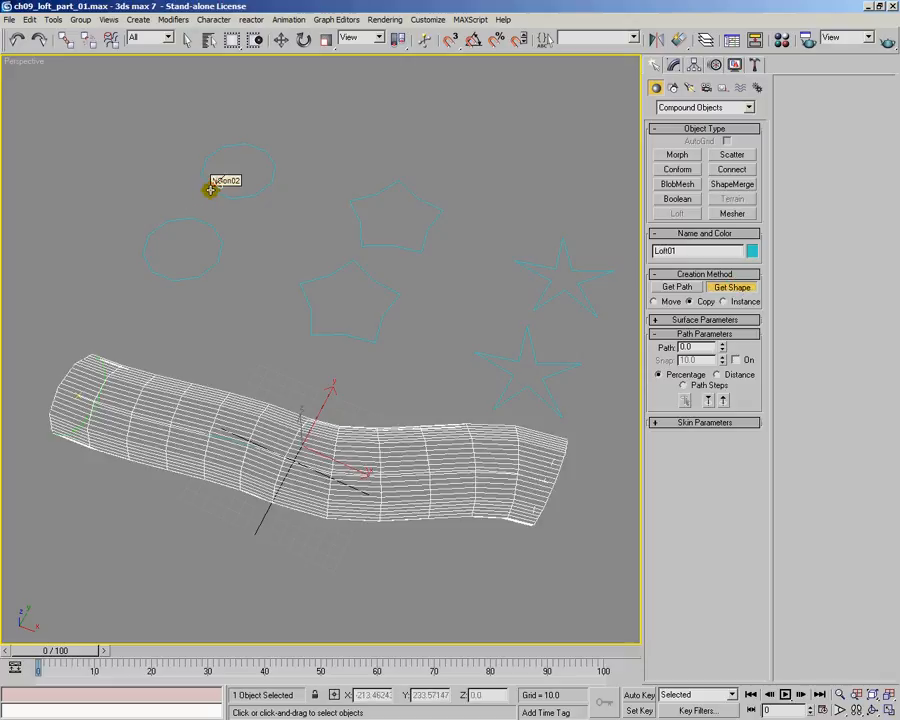
middle_click_drag(286, 425, 280, 422, "alt")
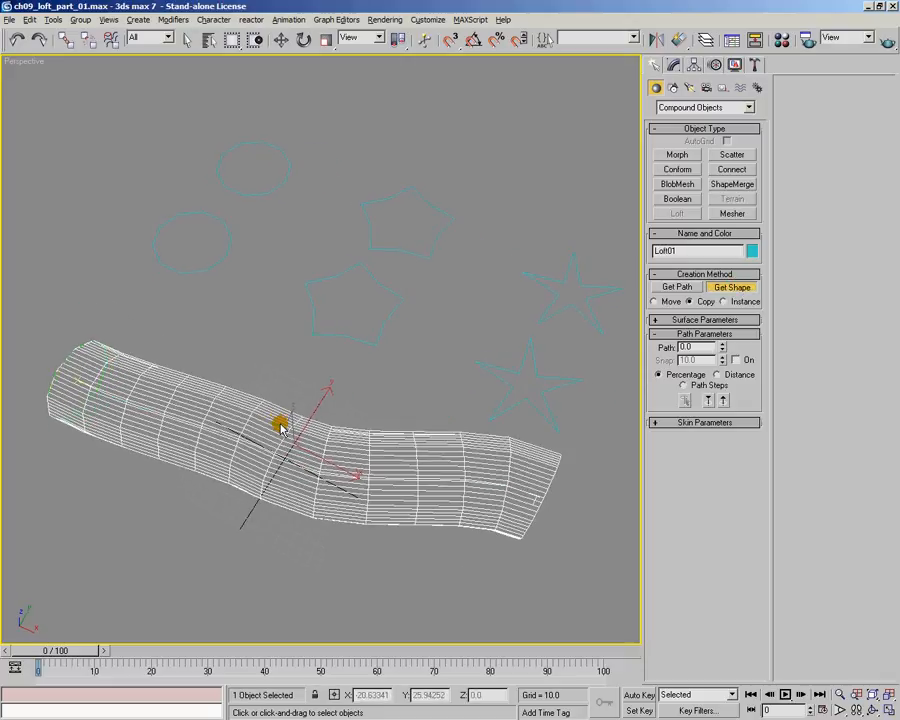
left_click(281, 40)
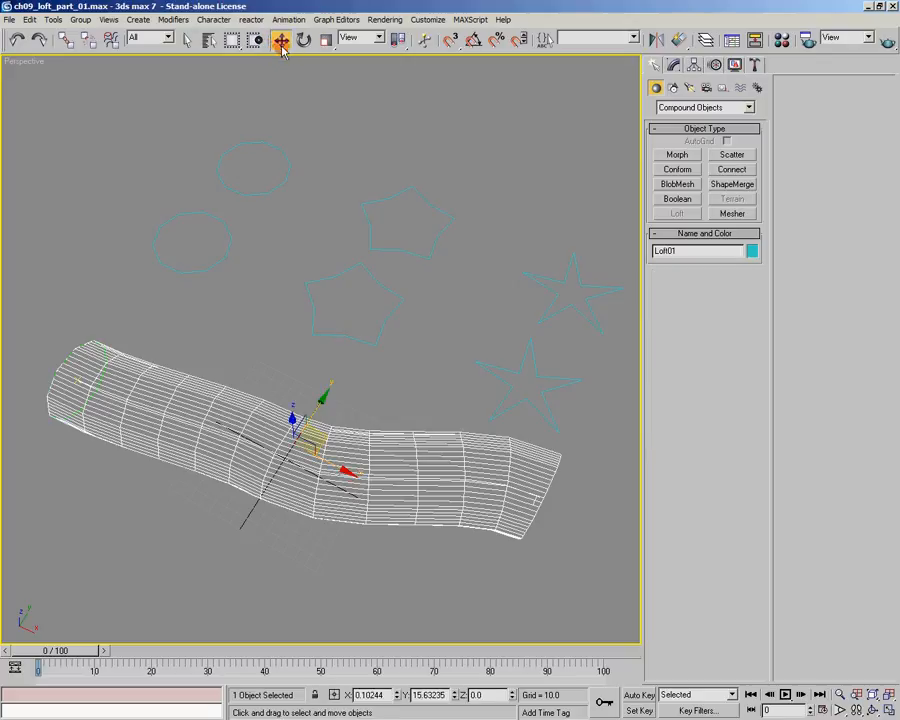
Set the cloned NGon's number of sides to 19 and try out a different radius beside the copied-shape loft.
left_click(274, 143)
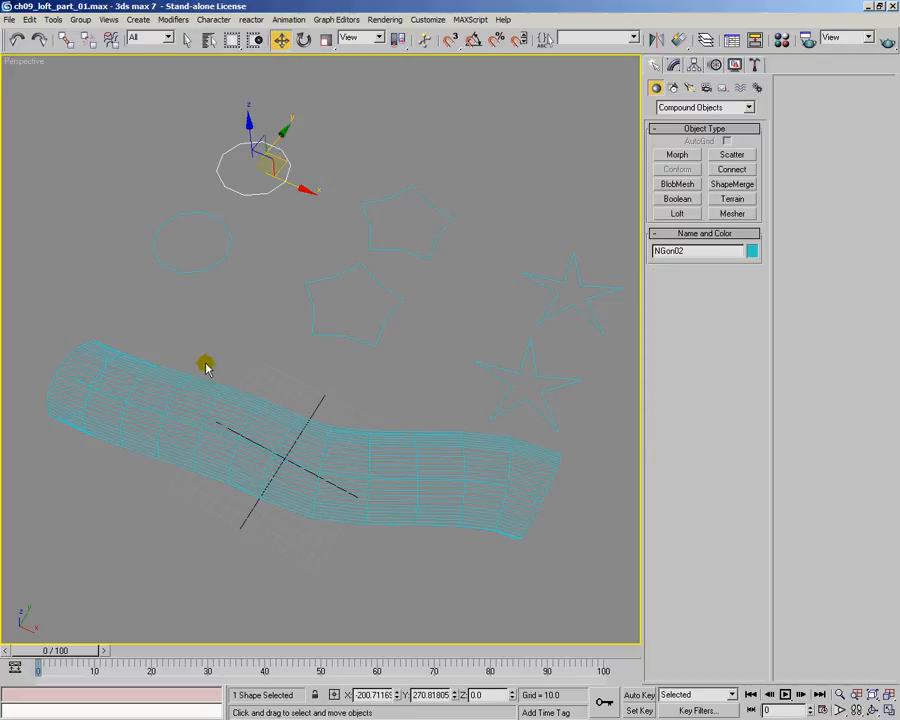
left_click(292, 441)
mouse_move(316, 431)
left_mouse_down()
mouse_move(310, 537)
mouse_move(334, 452)
mouse_move(324, 437)
left_mouse_up()
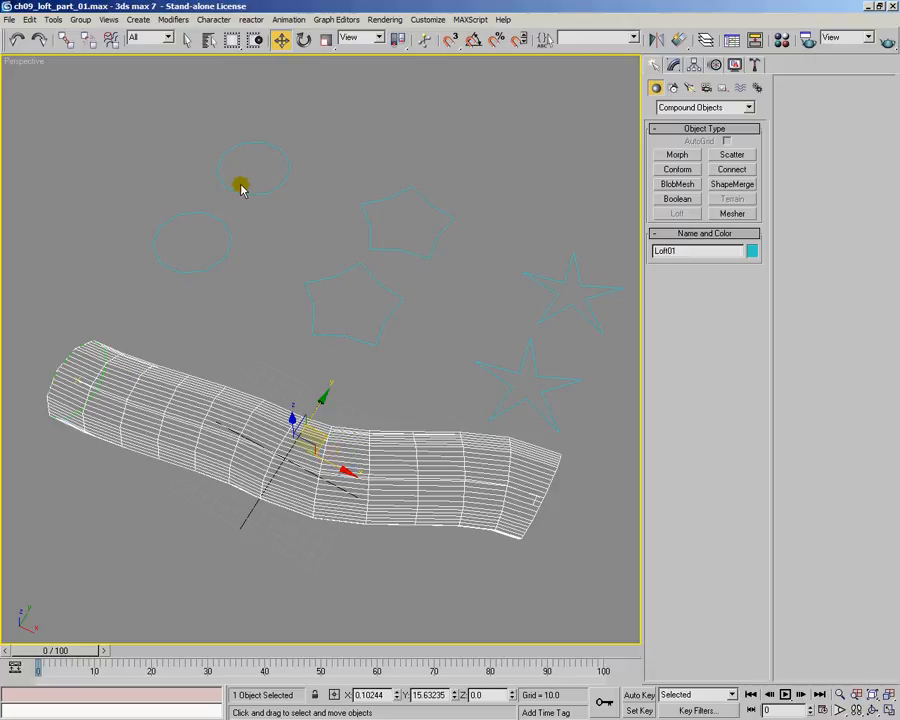
left_click(279, 153)
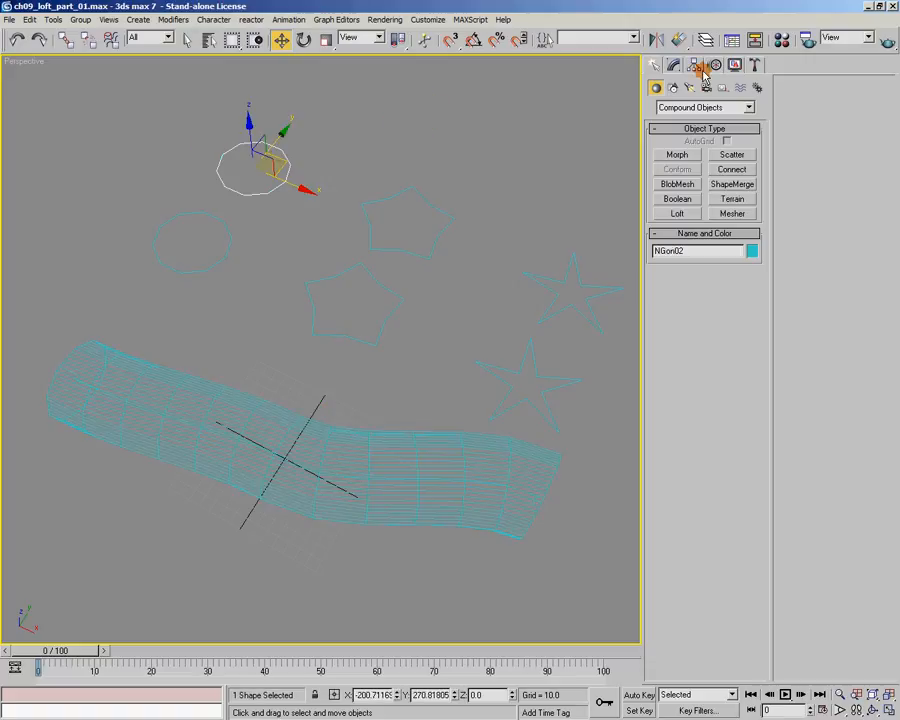
left_click(673, 64)
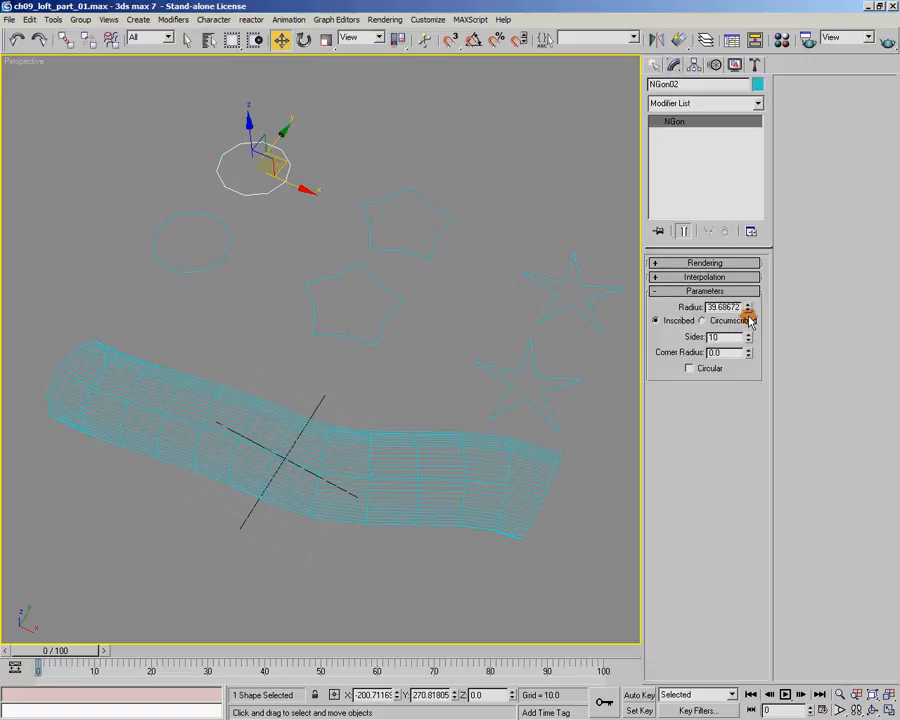
left_click_drag(751, 313, 768, 337)
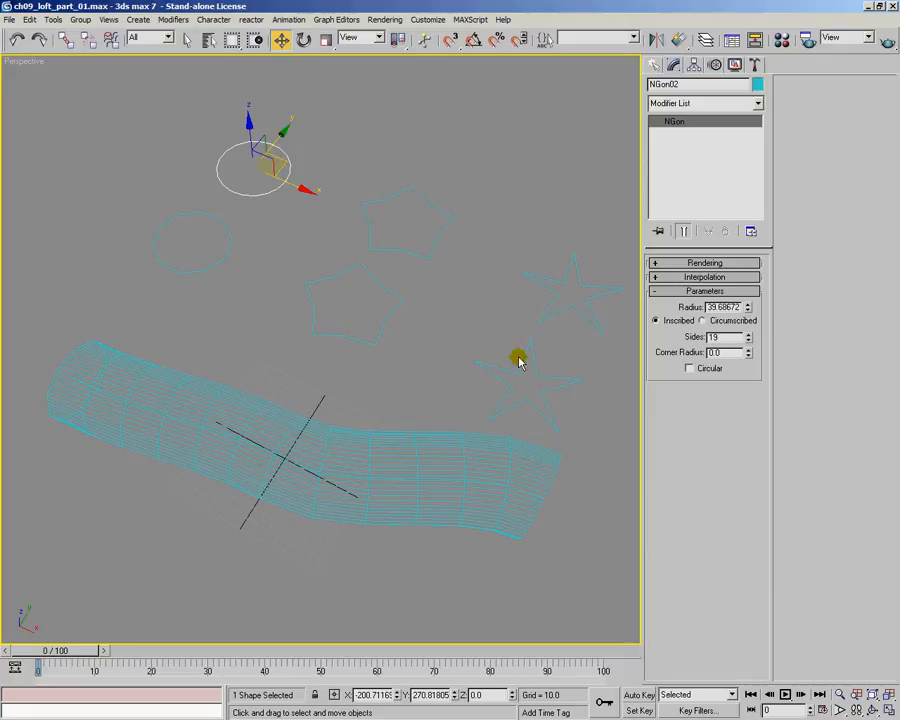
mouse_move(750, 313)
left_mouse_down()
mouse_move(752, 340)
mouse_move(757, 323)
left_mouse_up()
right_click(757, 323)
Undo a trial move of the loft made with the Copy method and delete that loft.
middle_click_drag(232, 368, 216, 381, "alt")
left_click(168, 376)
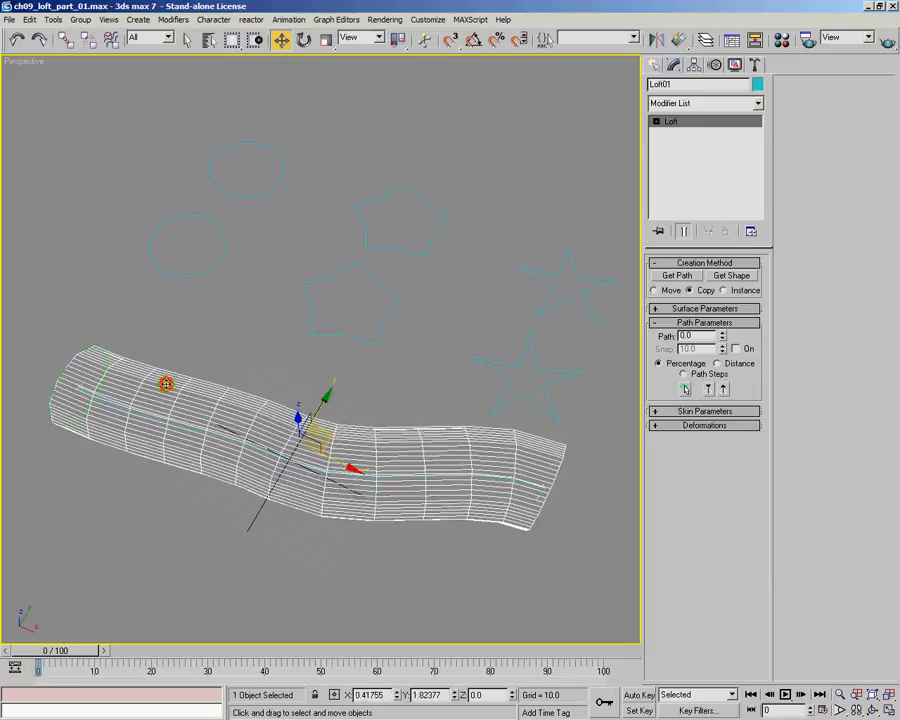
key("ctrl+z")
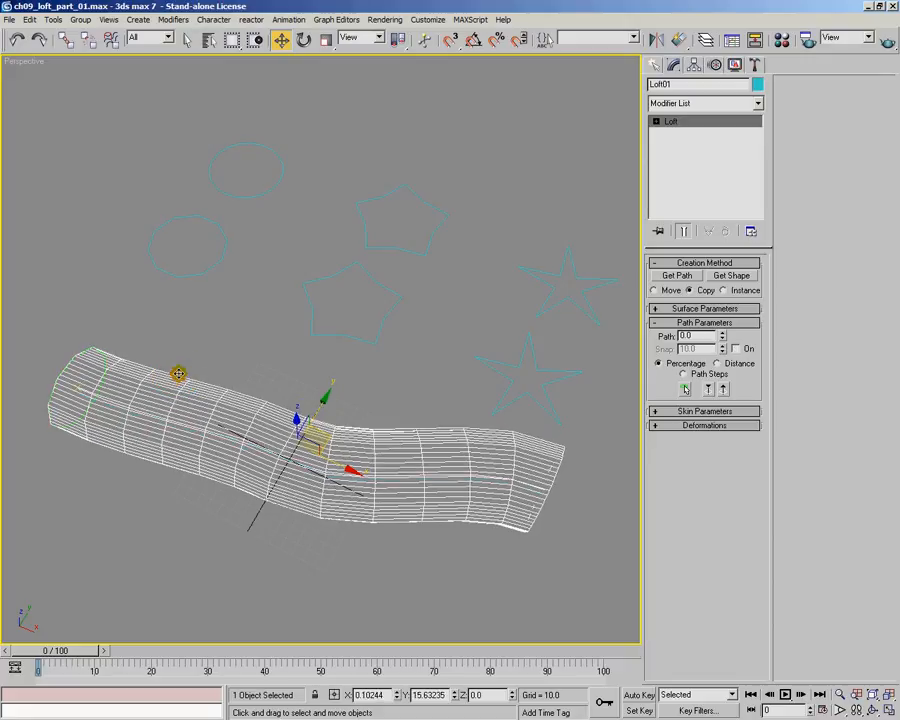
key("Delete")
Create a loft along the line with the Instance method, using the cloned NGon as its shape at path position 0.
left_click(223, 433)
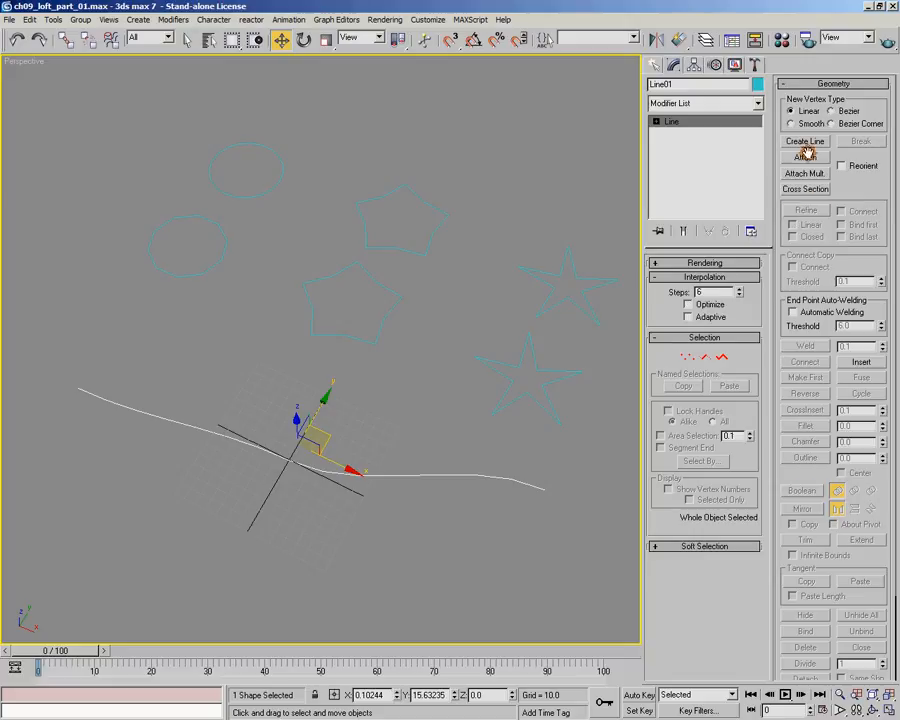
left_click(655, 64)
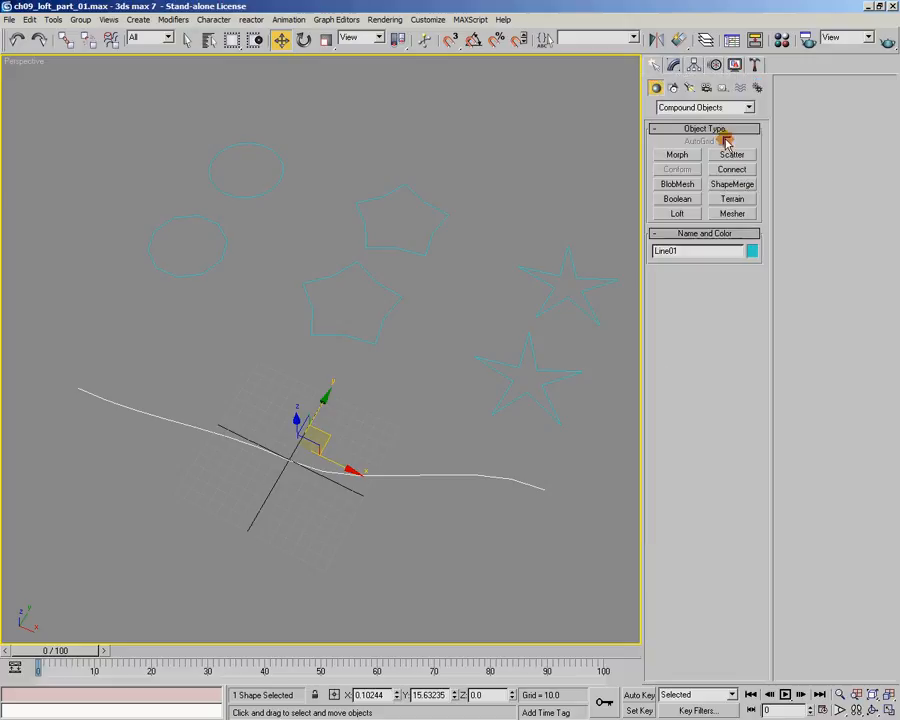
left_click(680, 214)
left_click(733, 303)
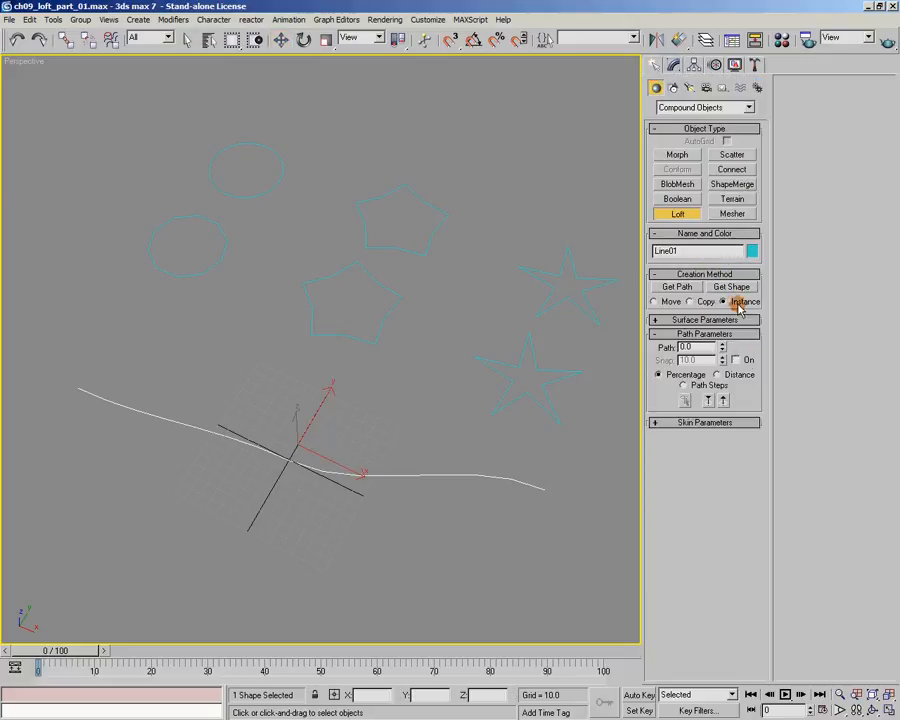
left_click(715, 288)
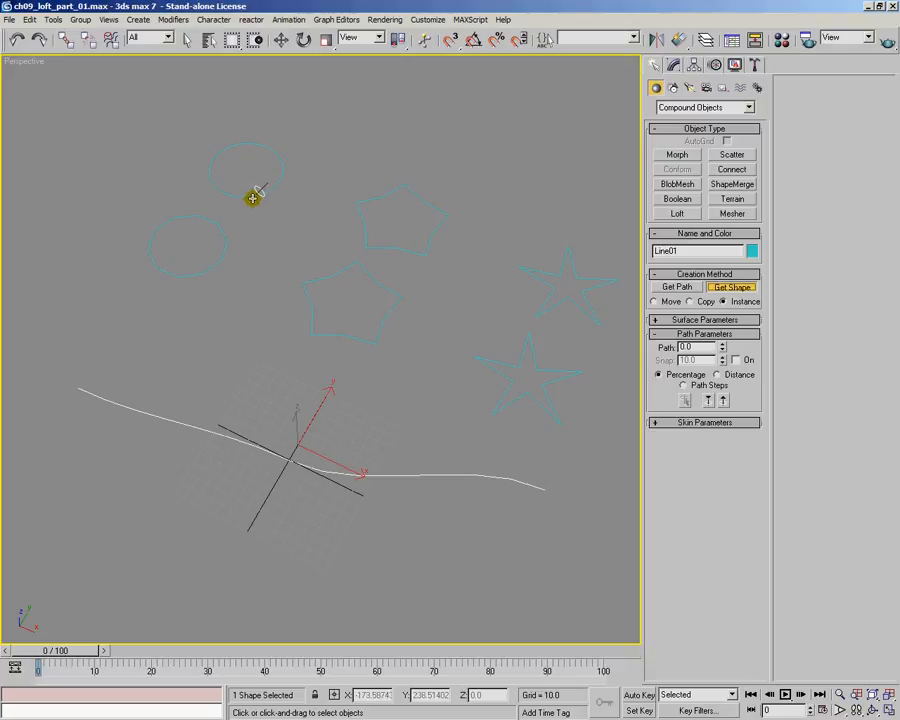
left_click(253, 197)
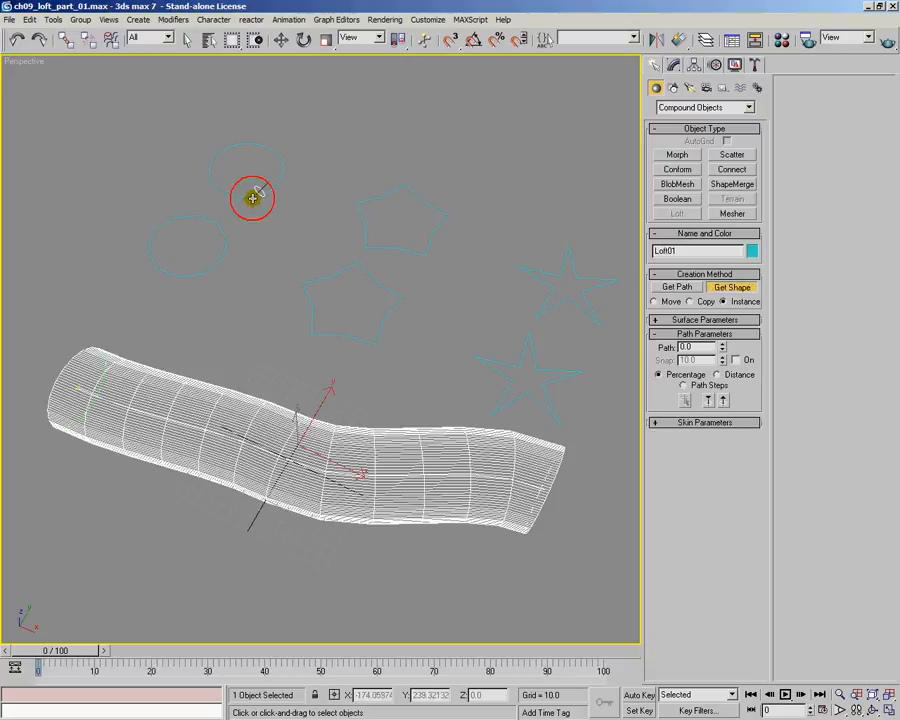
Vary the cloned NGon's radius down to about 17.35 and back up, and set its sides to 11.
left_click(279, 40)
left_click(249, 208)
left_click(257, 195)
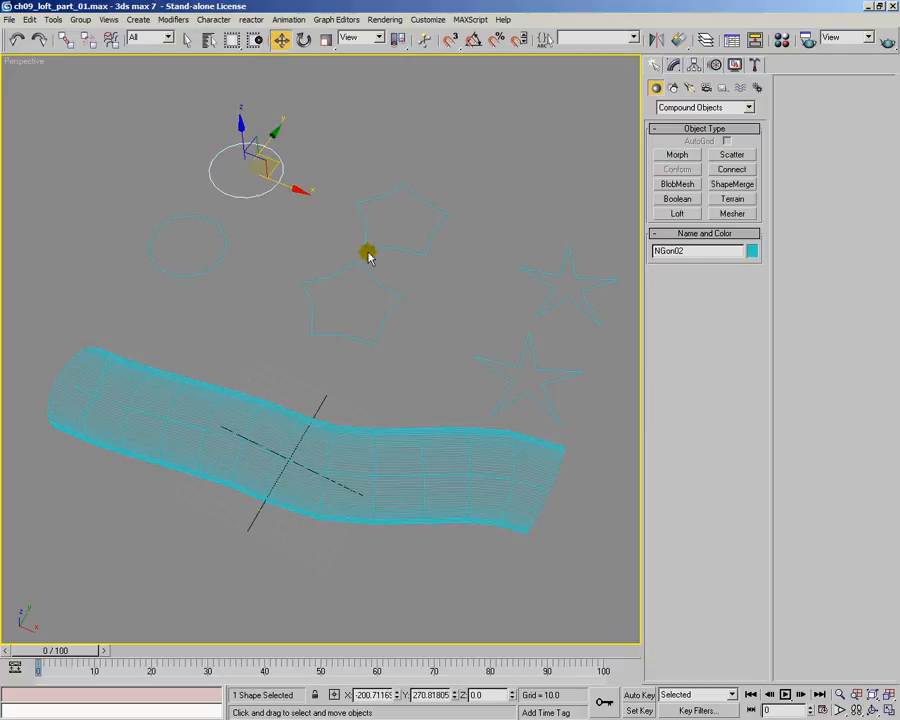
left_click(673, 64)
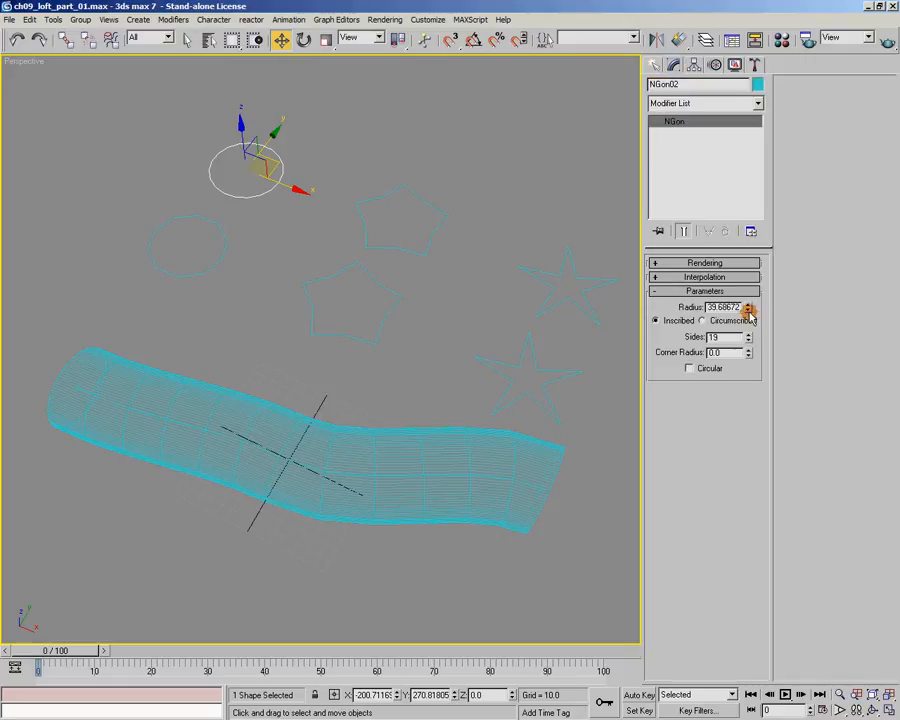
left_click_drag(746, 313, 757, 353)
mouse_move(746, 308)
left_mouse_down()
mouse_move(752, 326)
mouse_move(751, 303)
left_mouse_up()
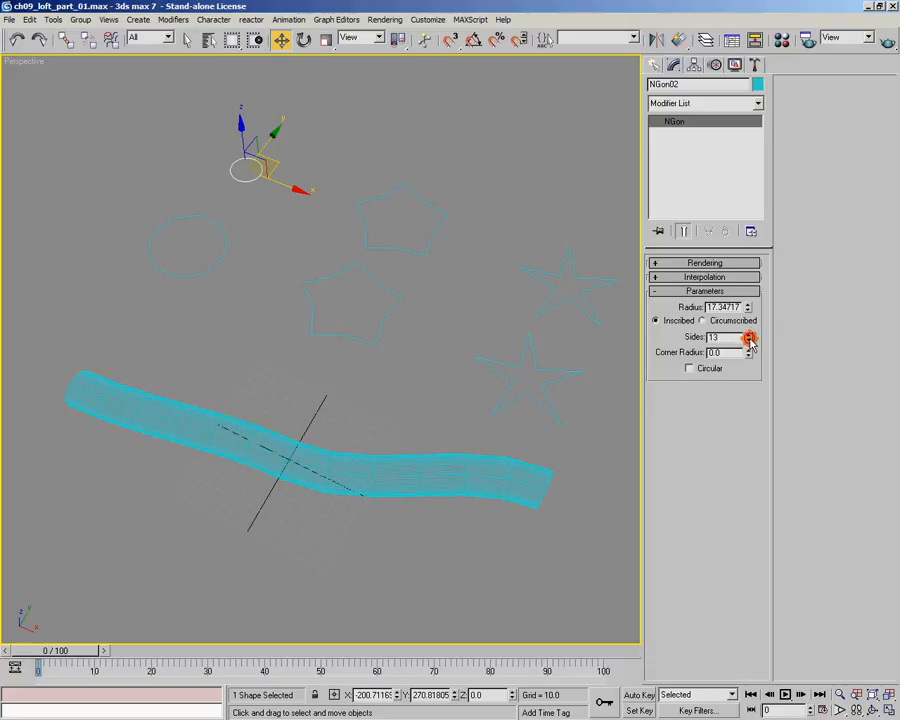
left_click_drag(752, 341, 751, 340)
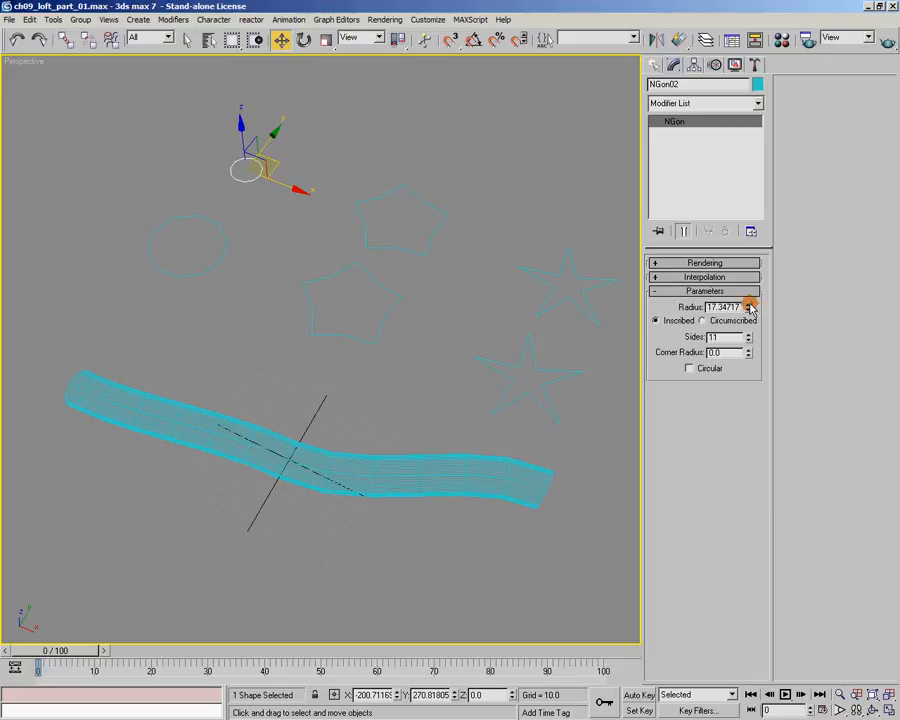
left_click_drag(750, 307, 772, 202)
Add an instance of the rear wide five-pointed shape as the loft's cross-section at path position 50.
left_click(312, 460)
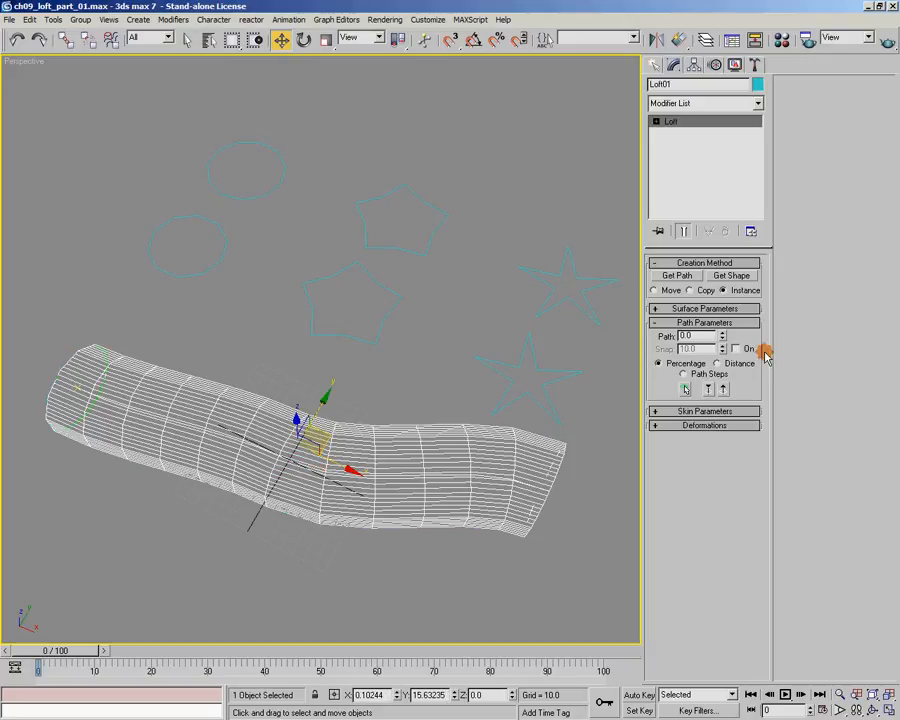
left_click_drag(700, 336, 643, 336)
type("50")
key("Return")
left_click(732, 275)
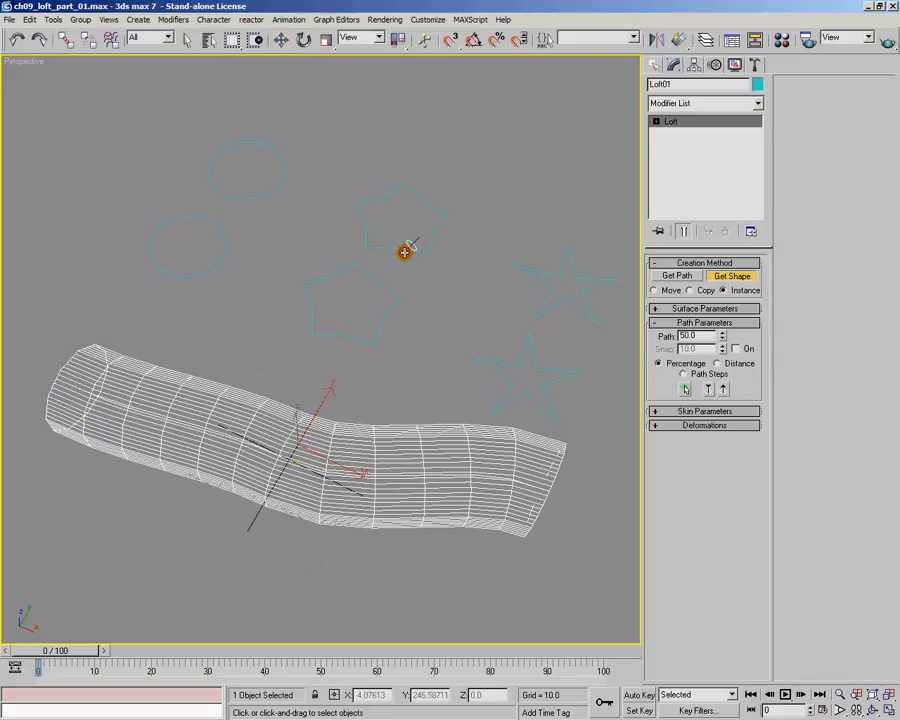
left_click(404, 251)
Add an instance of the front sharp star as the loft's cross-section at path position 100 and show the viewport shaded.
left_click_drag(708, 334, 643, 333)
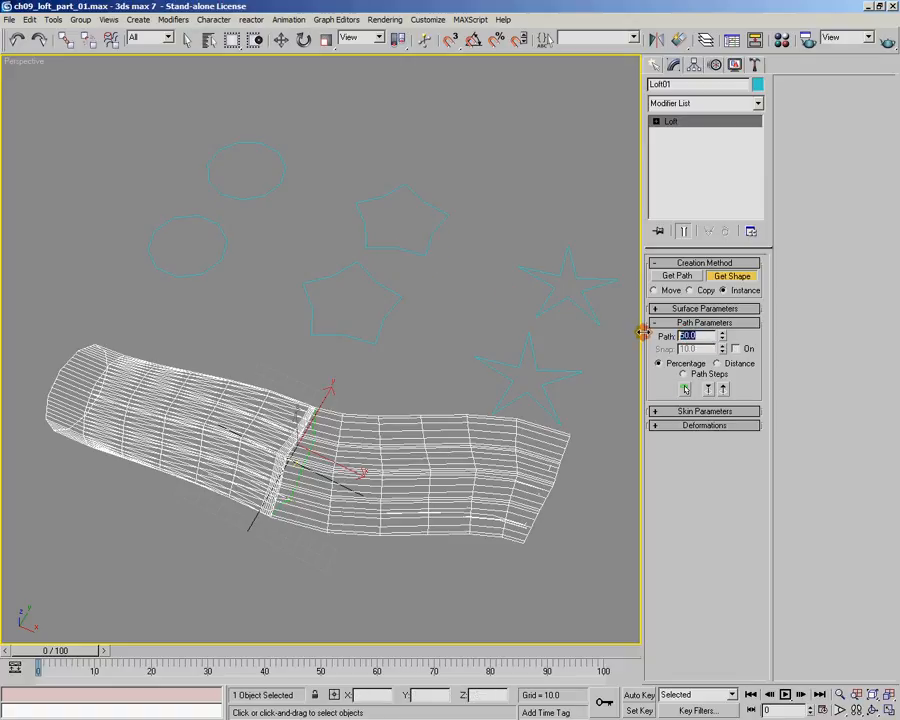
type("100")
key("Return")
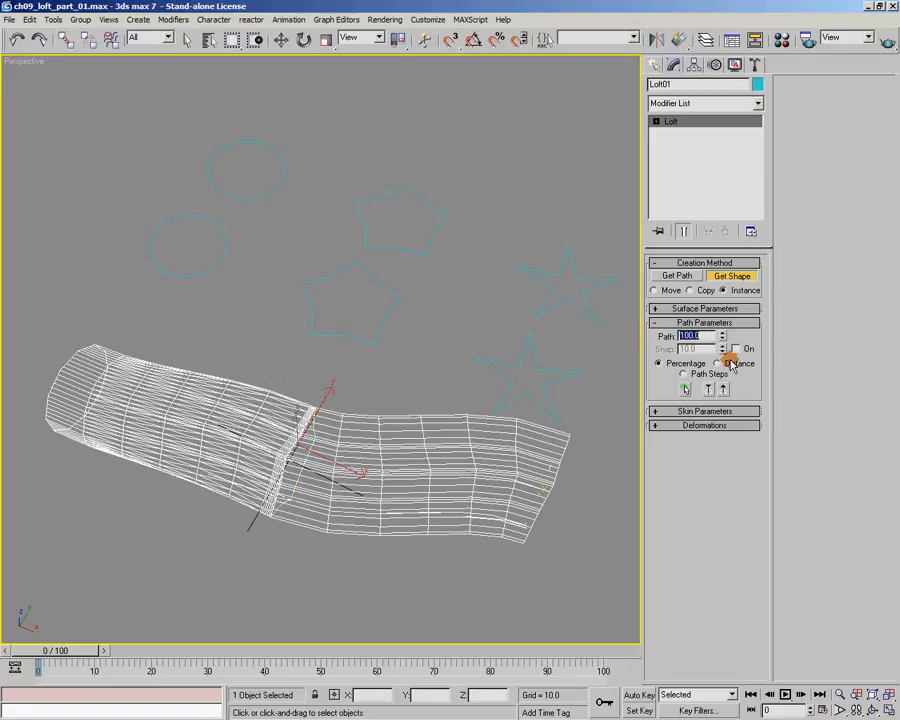
left_click(556, 376)
left_click(742, 281)
mouse_move(518, 358)
middle_mouse_down("alt")
mouse_move(404, 416)
mouse_move(378, 402)
mouse_move(459, 415)
middle_mouse_up("alt")
key("F3")
Set the front star's Radius 1 to about 22.82, Radius 2 to about 13.85 and Distortion to 3.45.
left_click(501, 381)
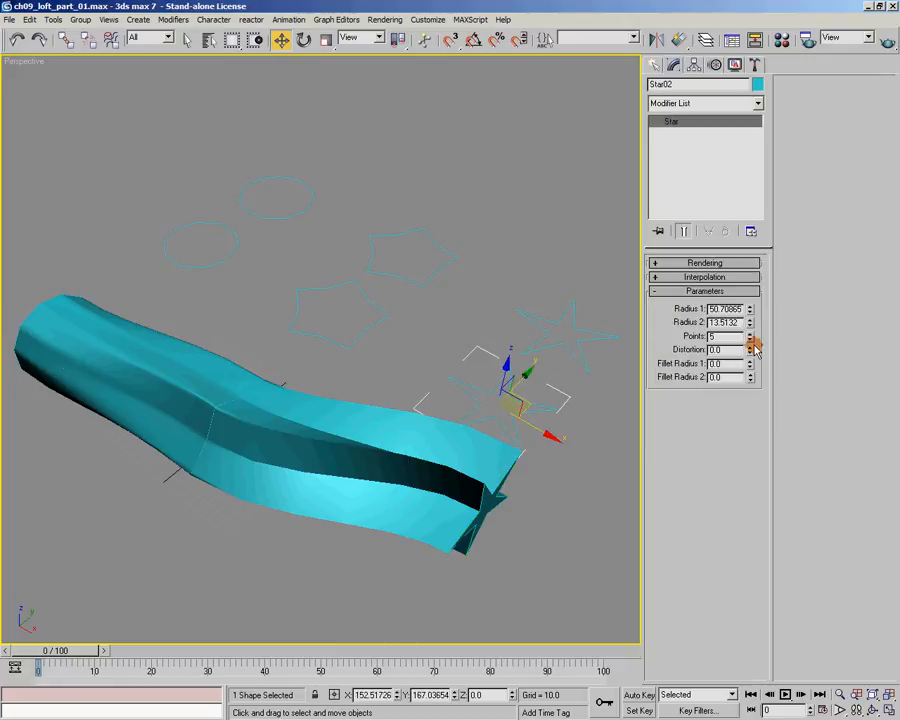
left_click_drag(749, 321, 757, 272)
mouse_move(610, 505)
middle_mouse_down("alt")
mouse_move(486, 510)
mouse_move(321, 455)
middle_mouse_up("alt")
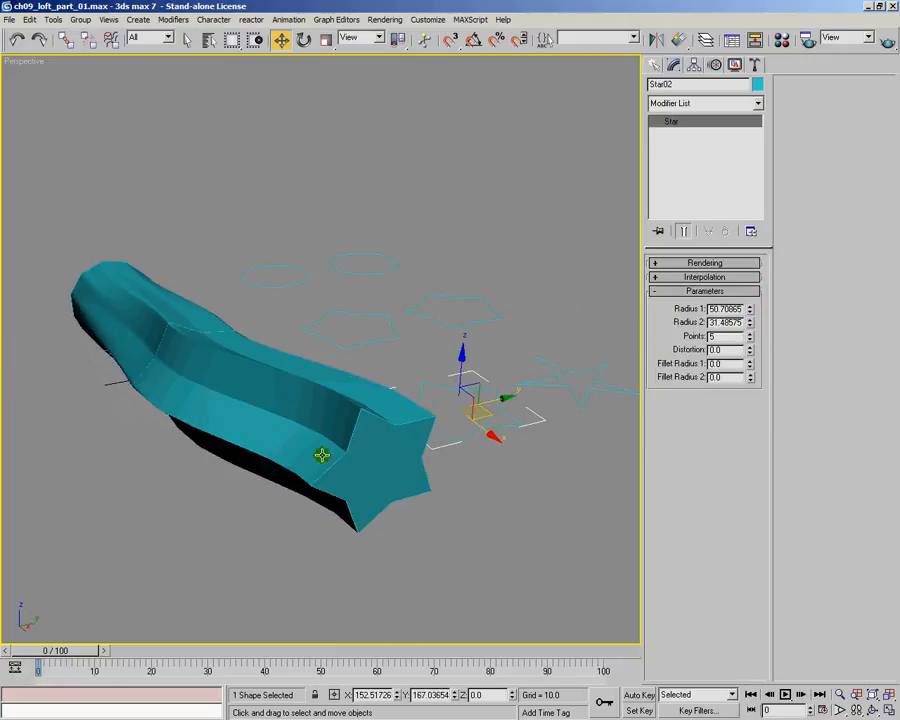
left_click_drag(751, 323, 752, 349)
left_click(753, 313)
middle_click_drag(308, 506, 323, 560, "alt")
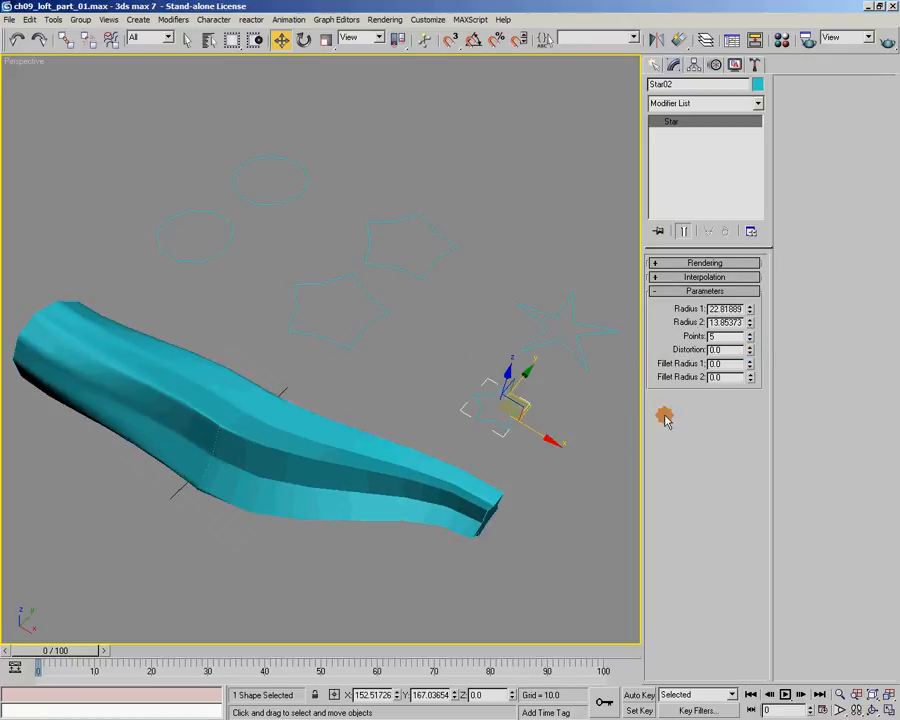
left_click_drag(751, 347, 731, 100)
middle_click_drag(560, 270, 323, 448, "alt")
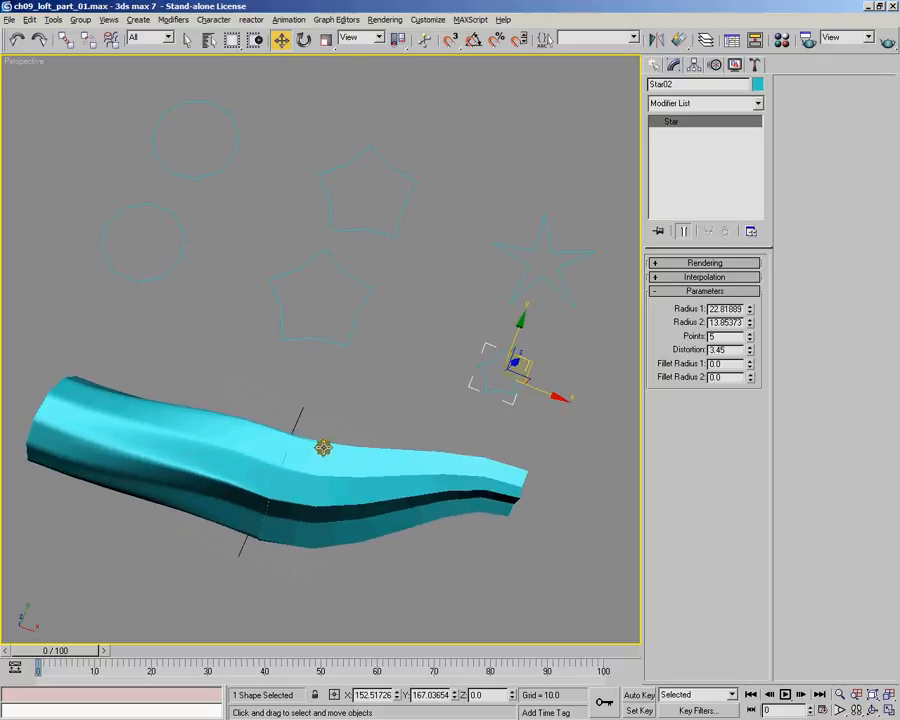
Move the loft aside from its path line along the Y axis to about Y -98.
middle_click_drag(335, 115, 348, 350, "alt")
left_click(348, 350)
left_click_drag(362, 346, 261, 328)
Edit the path line at vertex level and bend its middle by adjusting the middle vertex's Bezier handles.
middle_click_drag(346, 372, 308, 286, "alt")
left_click(304, 286)
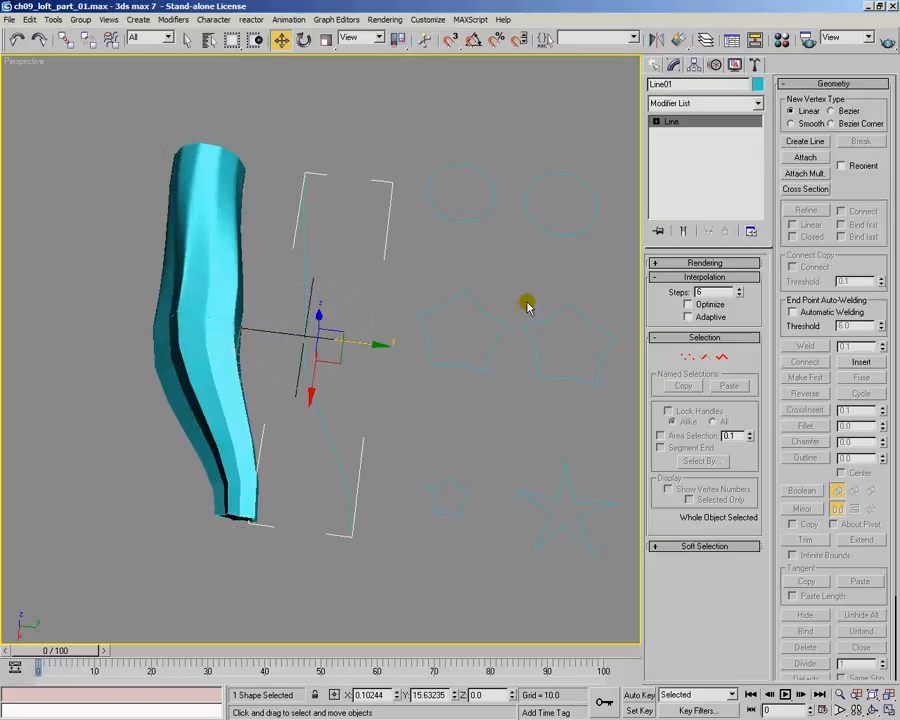
left_click(688, 357)
left_click(299, 167)
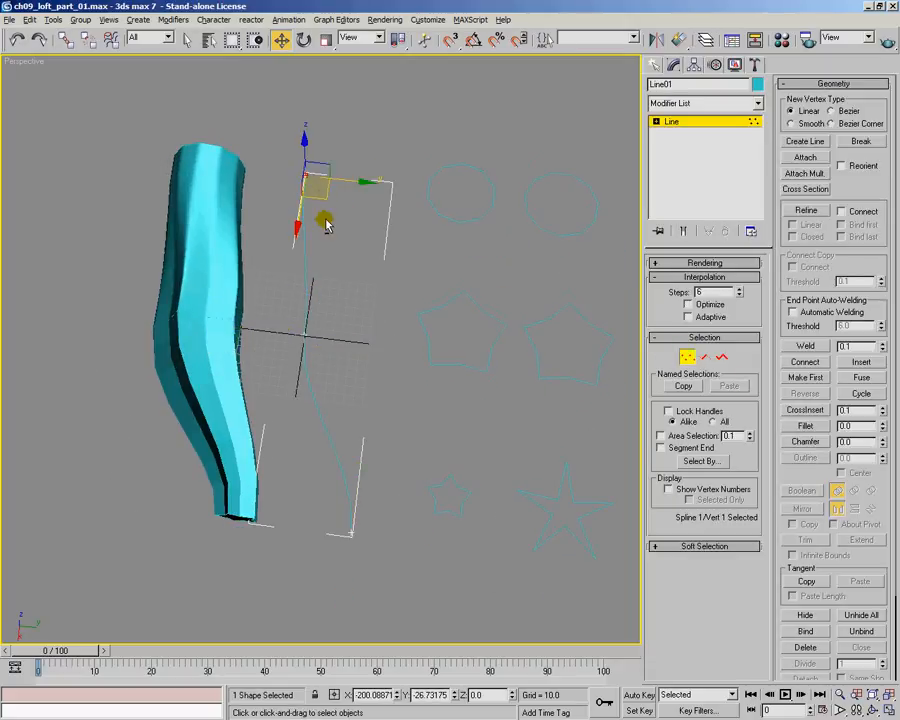
middle_click_drag(325, 220, 310, 248, "alt")
left_click(297, 333)
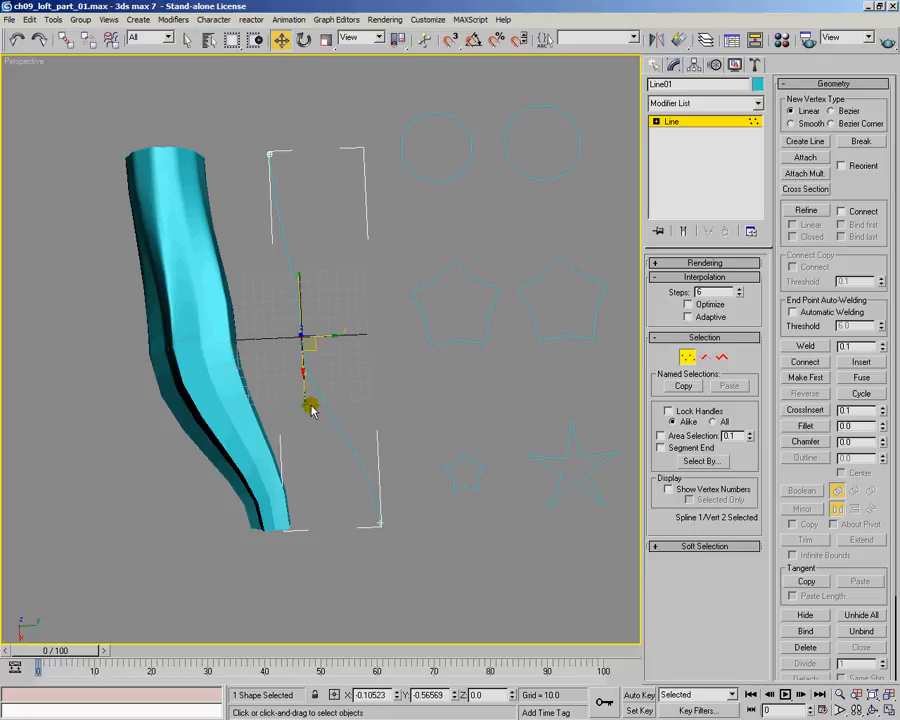
left_click_drag(307, 402, 237, 360)
middle_click_drag(440, 422, 333, 282, "alt")
middle_click_drag(389, 355, 477, 372, "alt")
left_click_drag(482, 319, 315, 282)
Bend both ends of the path line by adjusting the handles of its two end vertices, and leave vertex editing.
left_click(257, 185)
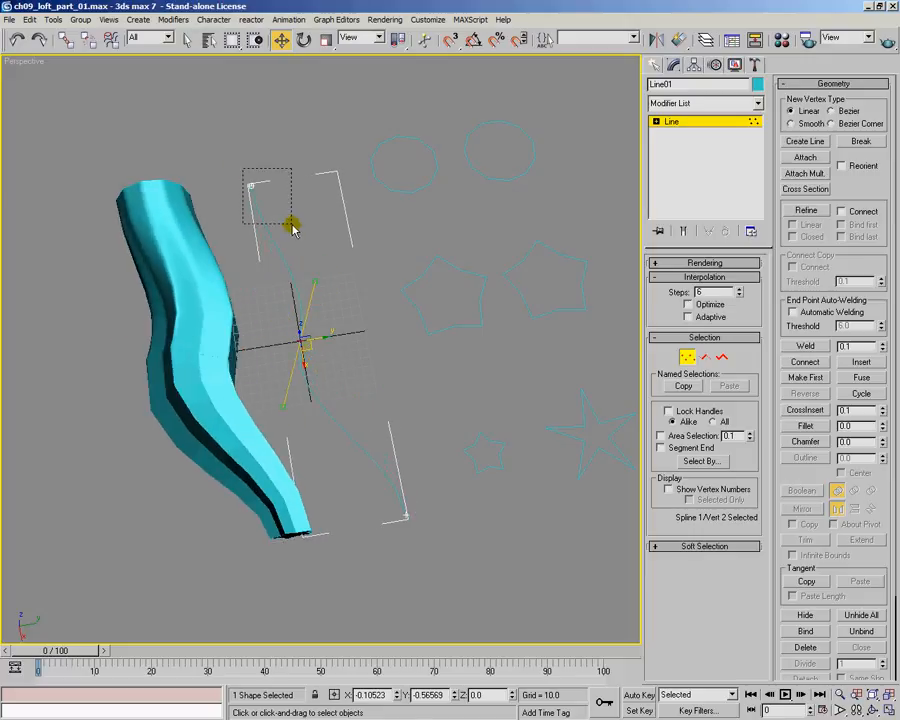
left_click_drag(259, 236, 197, 249)
left_click(408, 516)
left_click(398, 447)
left_click_drag(384, 488, 434, 556)
left_click_drag(388, 449, 462, 437)
middle_click_drag(315, 442, 369, 424, "alt")
left_click(686, 355)
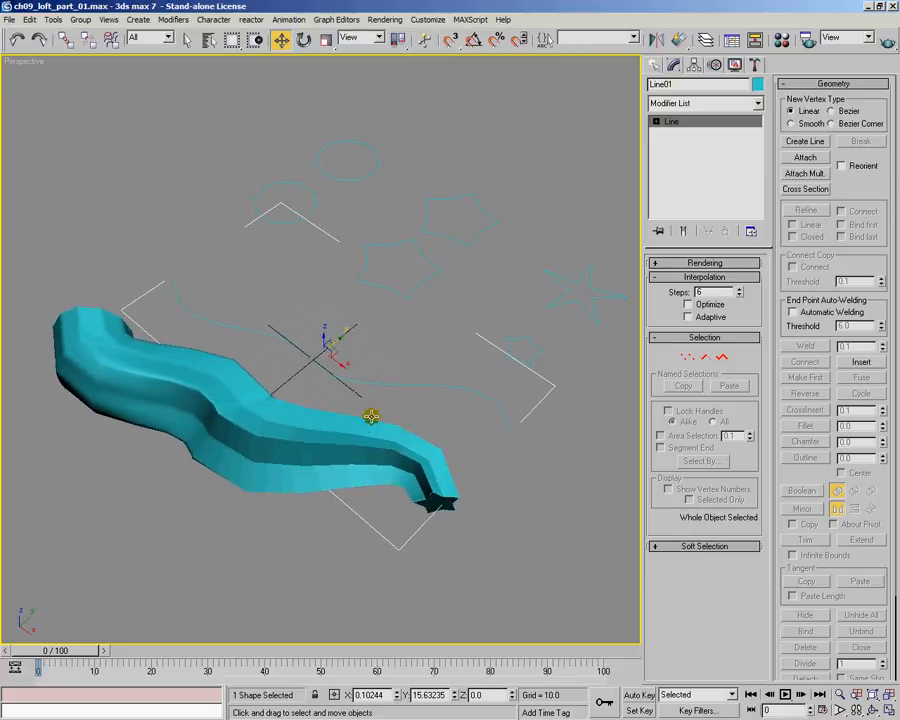
Show the viewport in wireframe and use Pick Shape on the loft to go to its cross-section at path position 0.
left_click(301, 414)
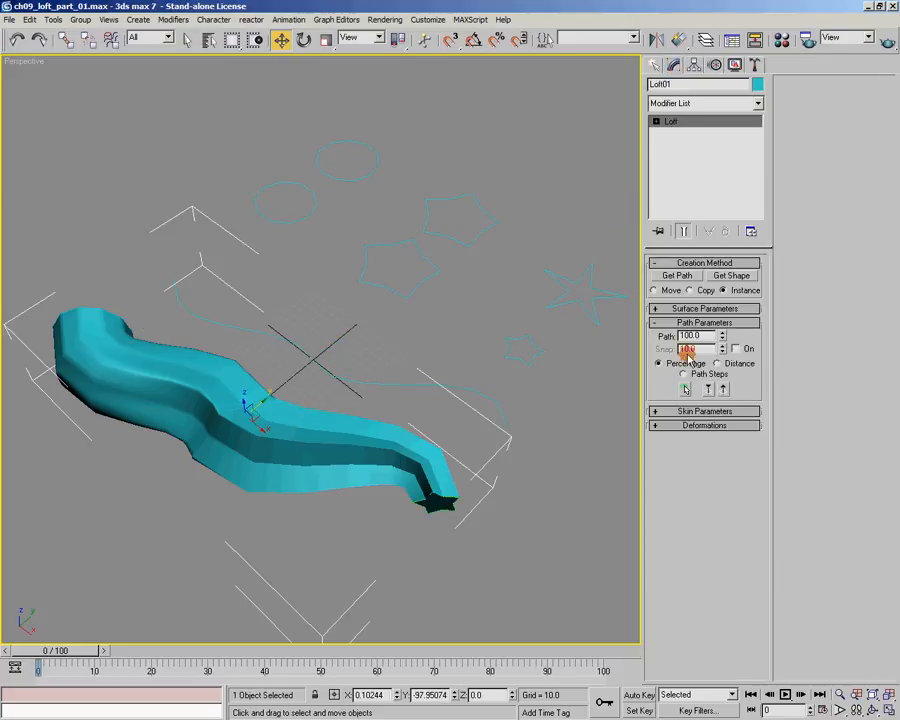
left_click(685, 389)
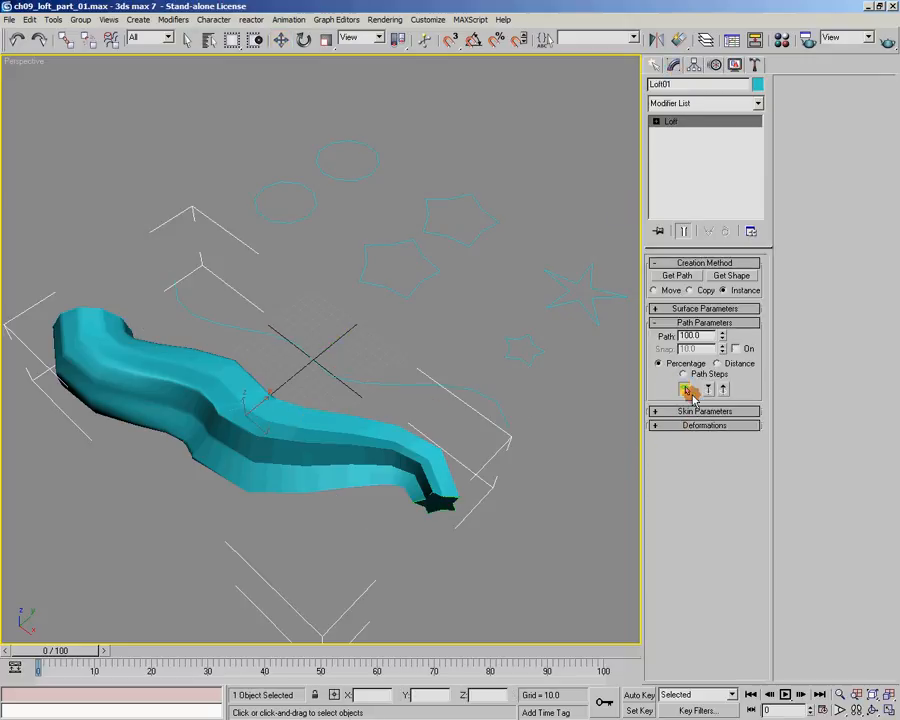
middle_click_drag(356, 423, 375, 433, "alt")
key("F3")
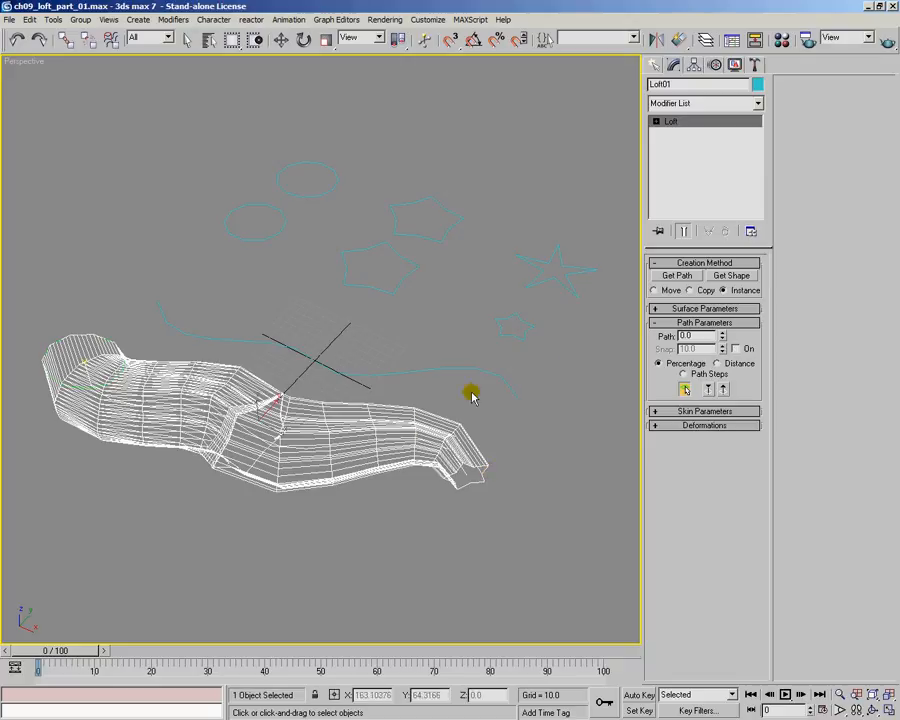
Replace the loft's cross-section at path position 0 with an instance of the large sharp star.
left_click(738, 276)
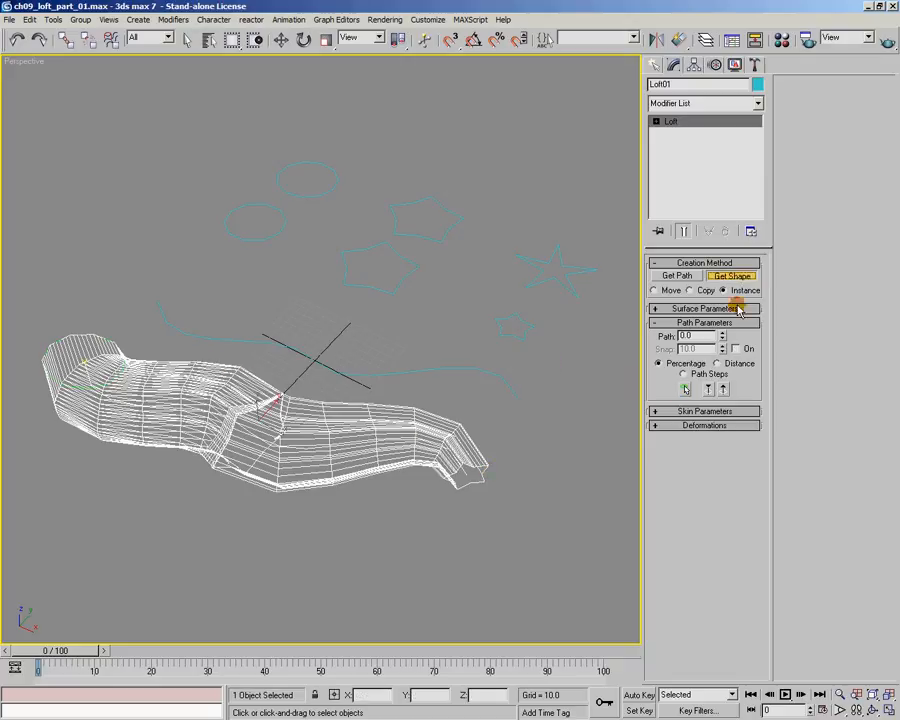
left_click(567, 286)
mouse_move(402, 456)
middle_mouse_down("alt")
mouse_move(310, 460)
mouse_move(404, 452)
middle_mouse_up("alt")
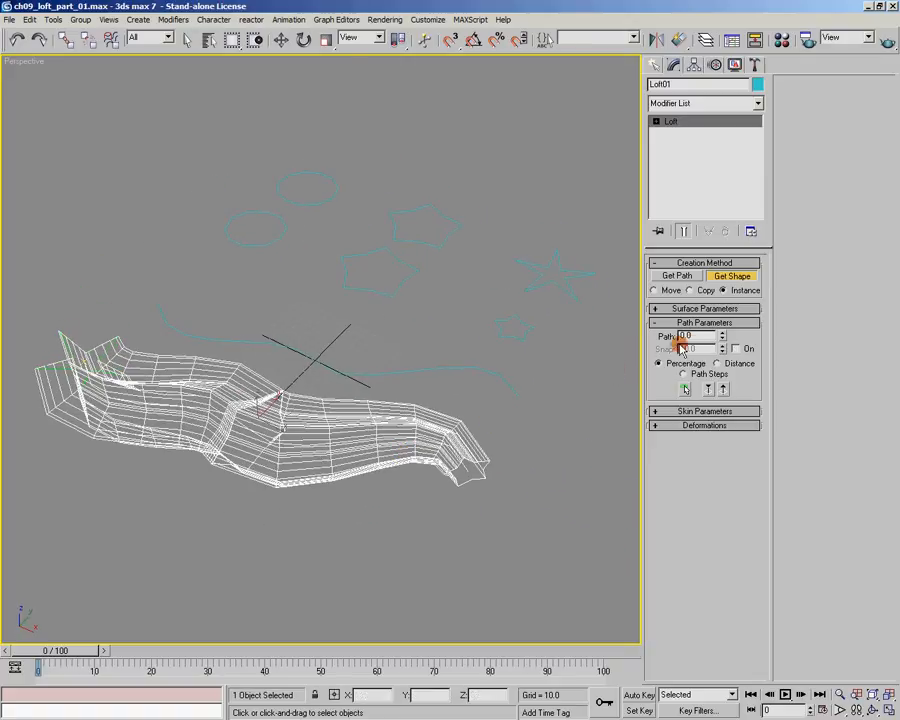
Pick the loft's middle cross-section at path position 50 and replace it with an instance of the small star.
middle_click_drag(415, 273, 388, 426, "alt")
left_click(684, 389)
left_click(237, 415)
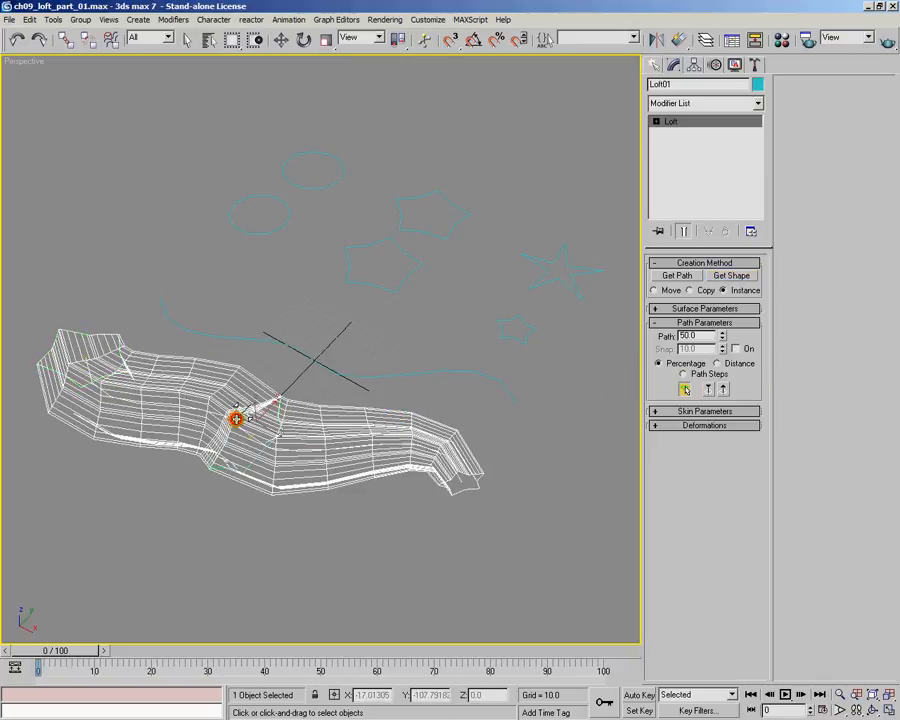
left_click(733, 275)
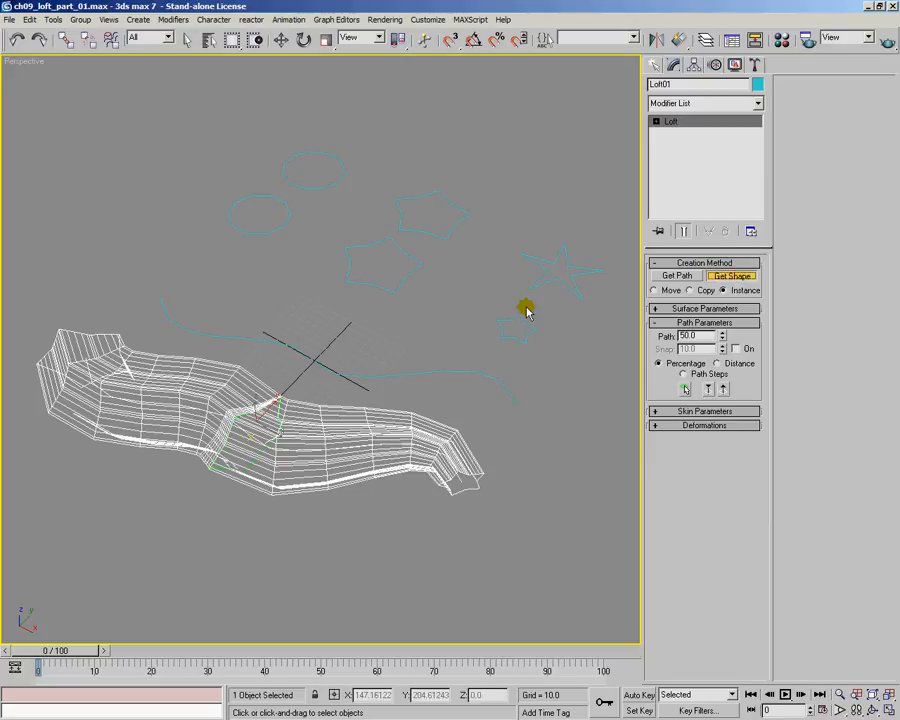
left_click(516, 317)
Pick the loft's end cross-section at path position 100 and replace it with an instance of the large sharp star.
left_click(684, 389)
left_click(478, 475)
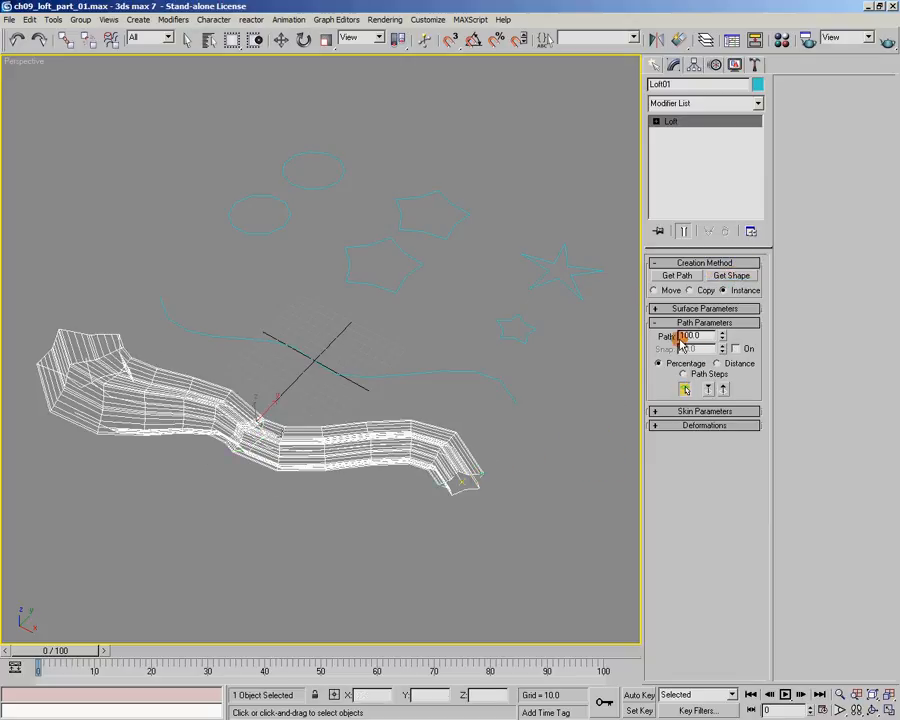
left_click(732, 276)
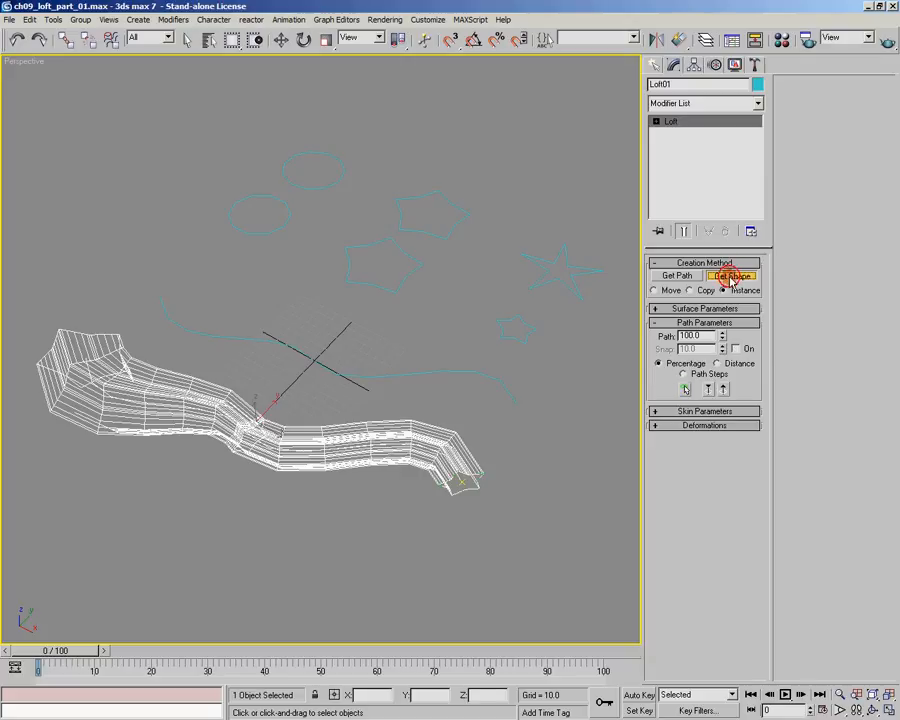
left_click(575, 268)
middle_click_drag(388, 388, 315, 412, "alt")
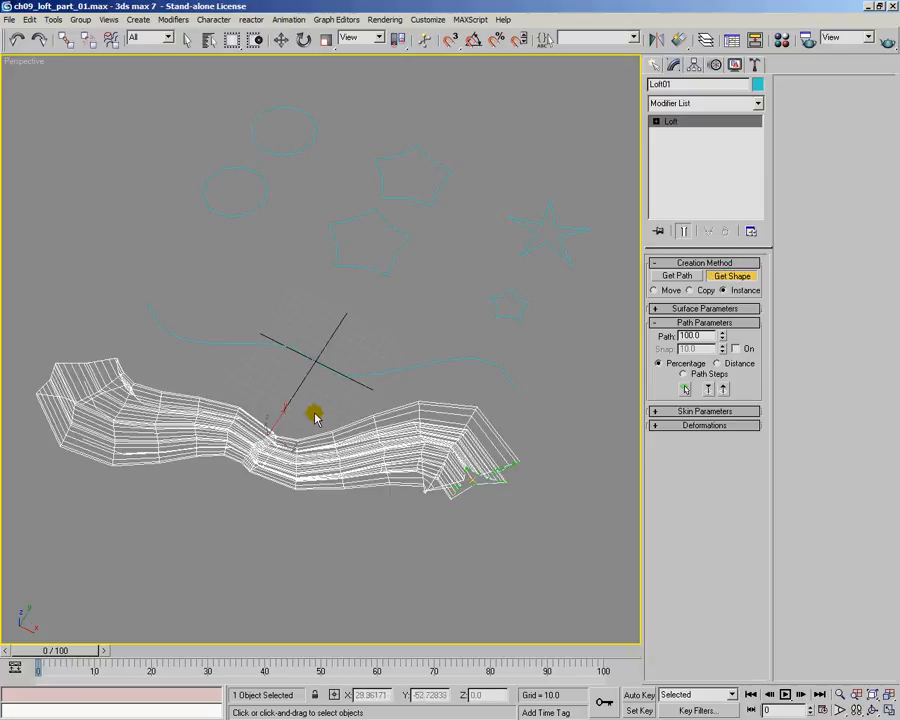
Inspect the loft in shaded display, especially its star-shaped end, and return to wireframe.
key("F3")
middle_click_drag(372, 466, 354, 464, "alt")
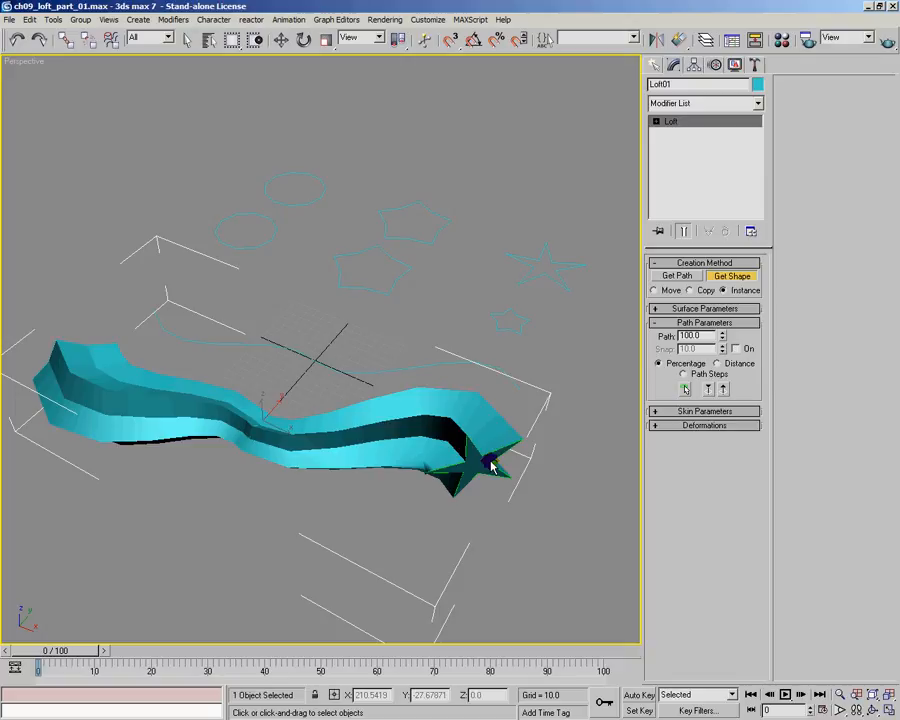
middle_click_drag(492, 462, 426, 482, "alt")
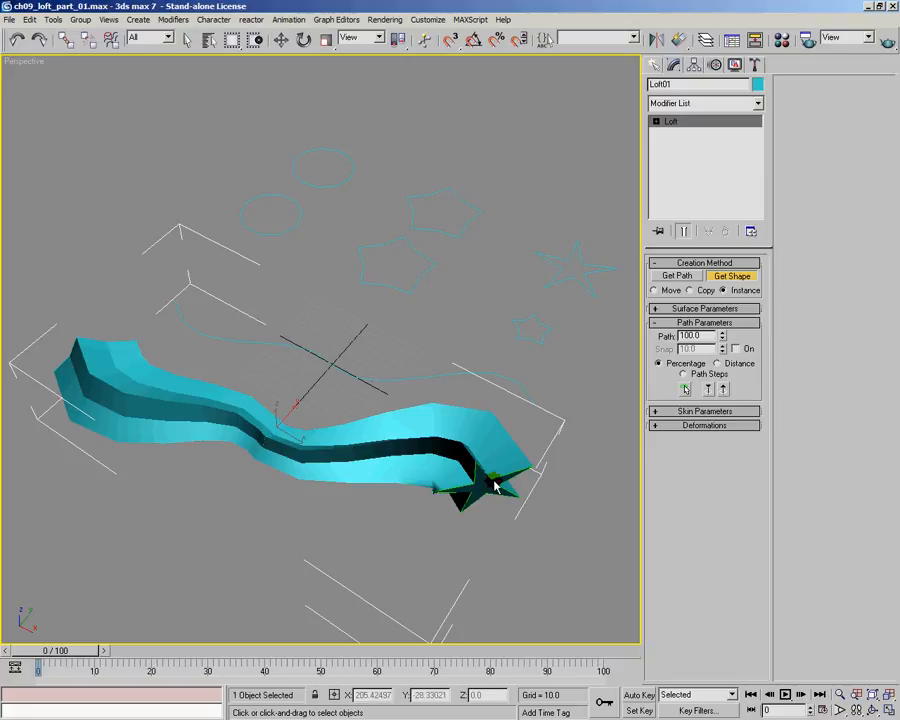
key("F3")
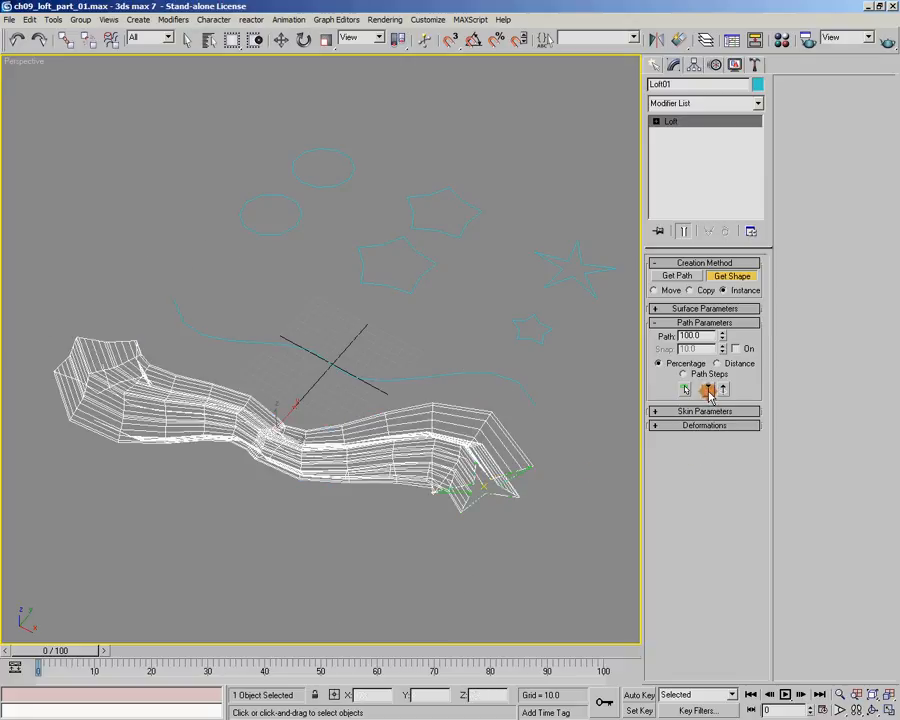
Step backward and forward through the loft's cross-sections between path positions 0 and 100, ending at position 0.
left_click(708, 390)
left_click(709, 390)
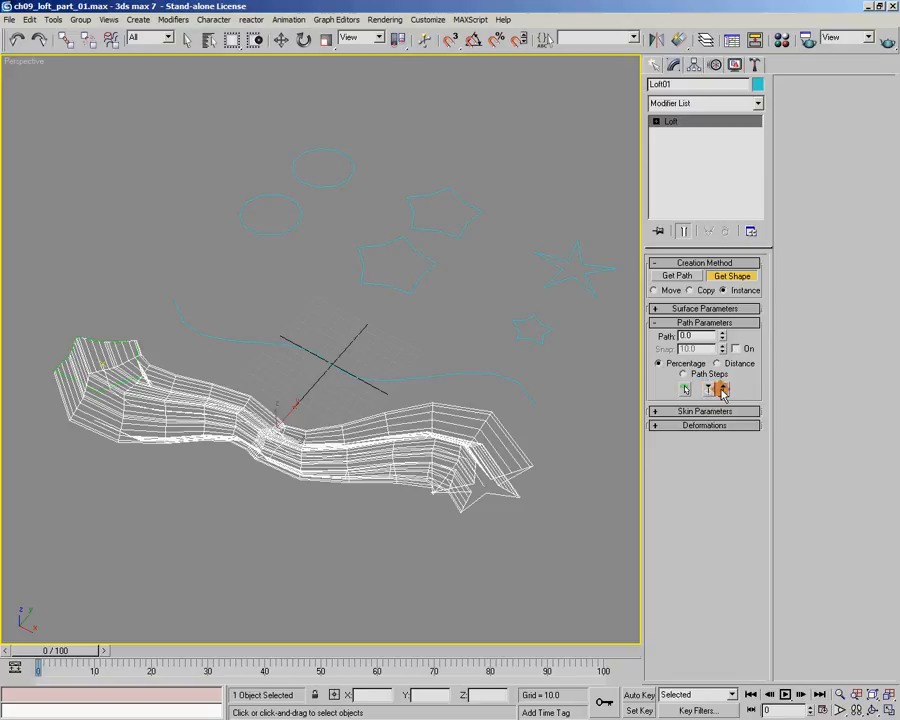
left_click(723, 391)
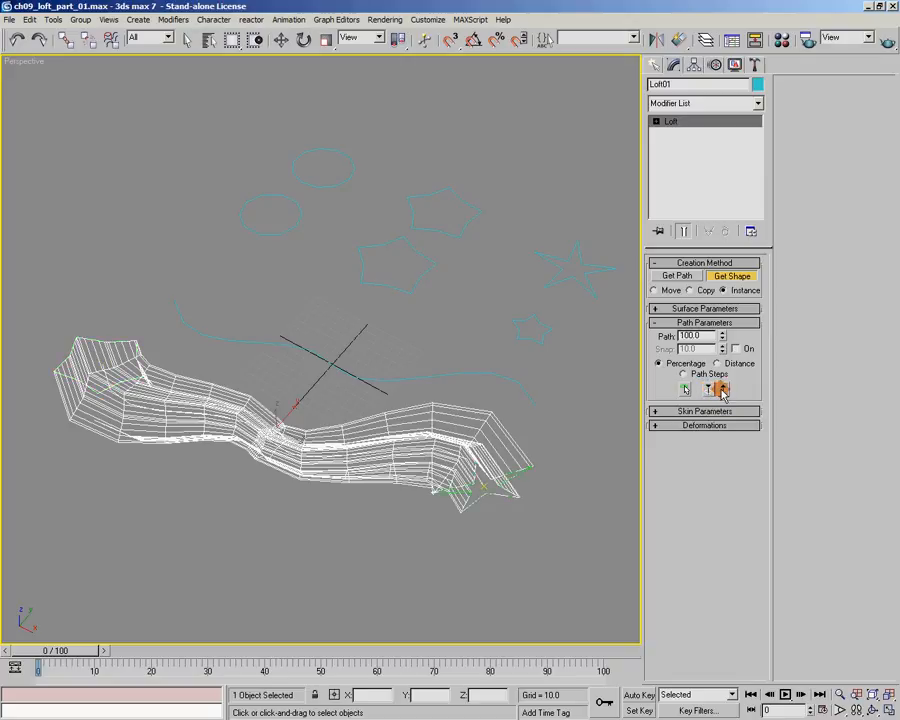
left_click(707, 391)
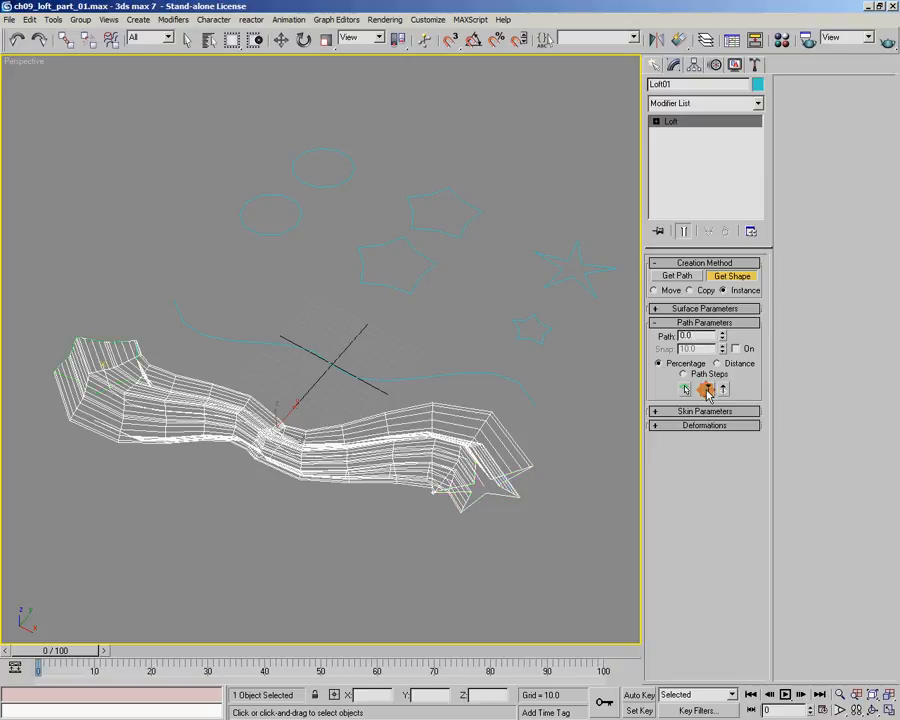
Add an instance of the small star as an extra cross-section at path position 24.2 of the loft.
mouse_move(722, 337)
left_mouse_down()
mouse_move(727, 108)
mouse_move(769, 603)
mouse_move(741, 441)
mouse_move(729, 512)
mouse_move(729, 456)
mouse_move(795, 426)
mouse_move(823, 68)
left_mouse_up()
left_click(735, 283)
left_click(538, 318)
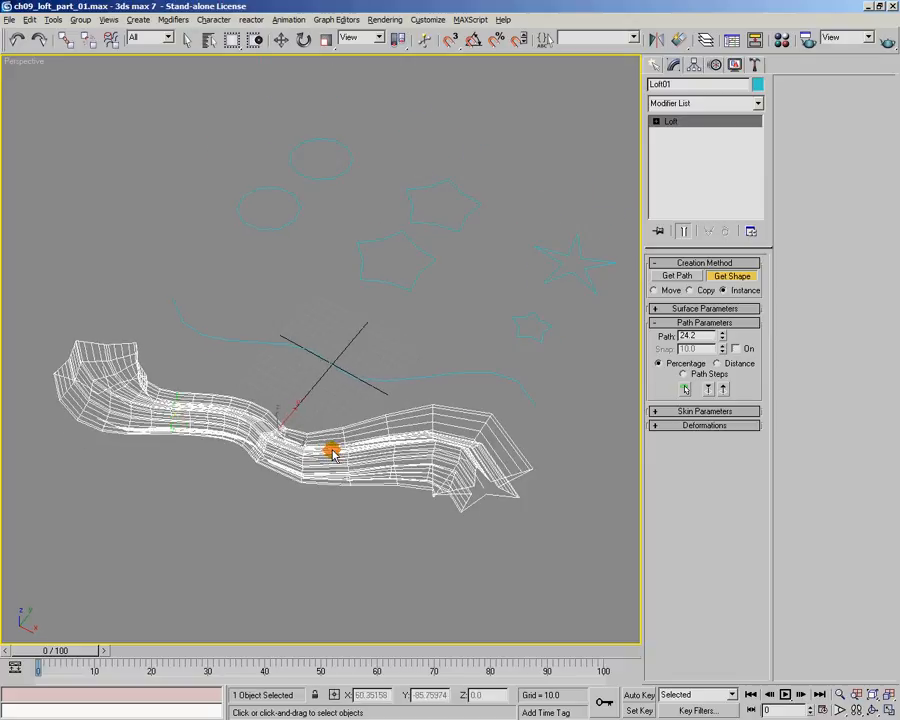
Add another small star instance as a cross-section at path position 77.198 of the loft.
left_click_drag(722, 337, 735, 185)
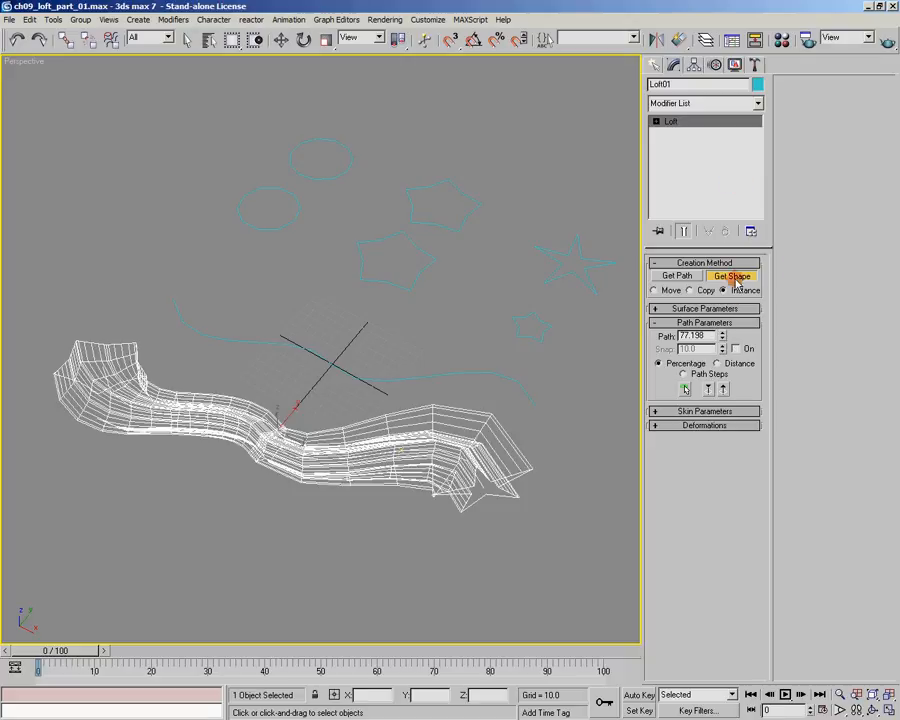
middle_click_drag(530, 313, 378, 474, "alt")
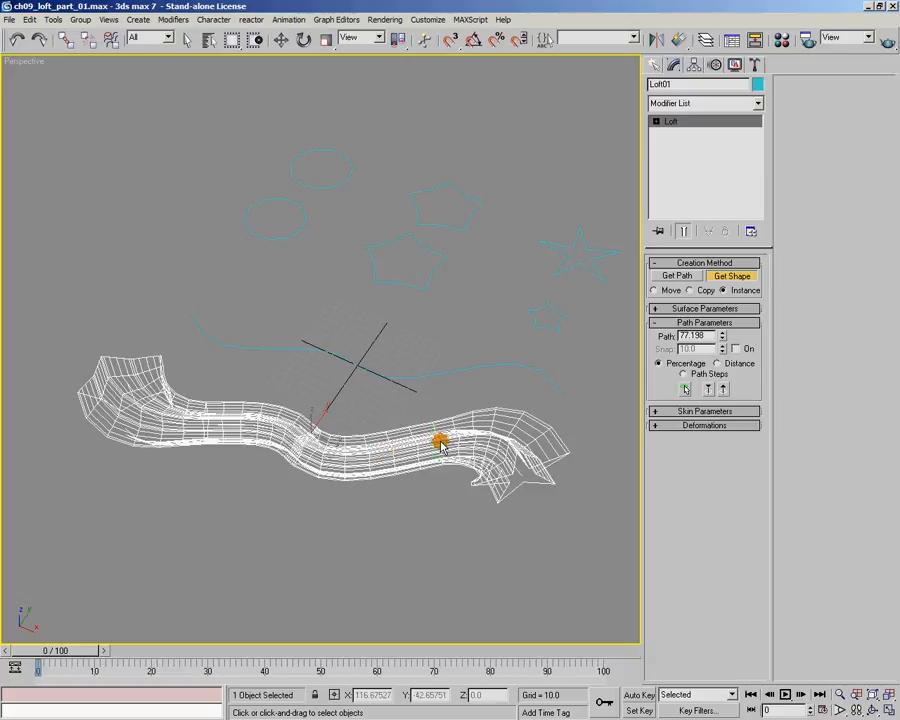
middle_click_drag(432, 460, 370, 464, "alt")
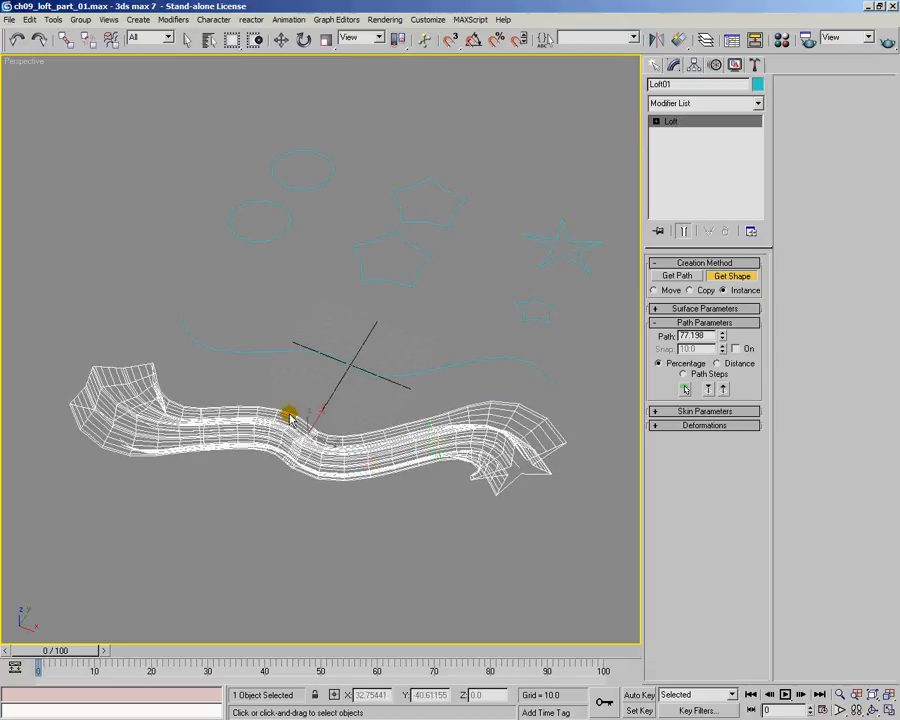
Expand the Loft's sub-object levels and examine the commands offered for Shape and Path.
left_click(656, 122)
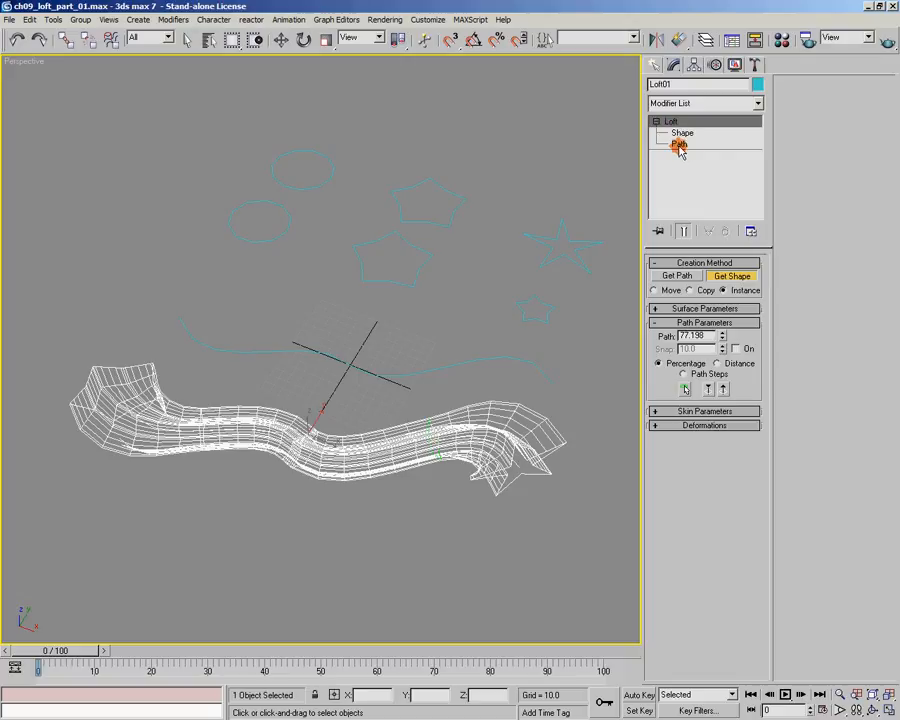
left_click(679, 145)
left_click(681, 133)
left_click(679, 145)
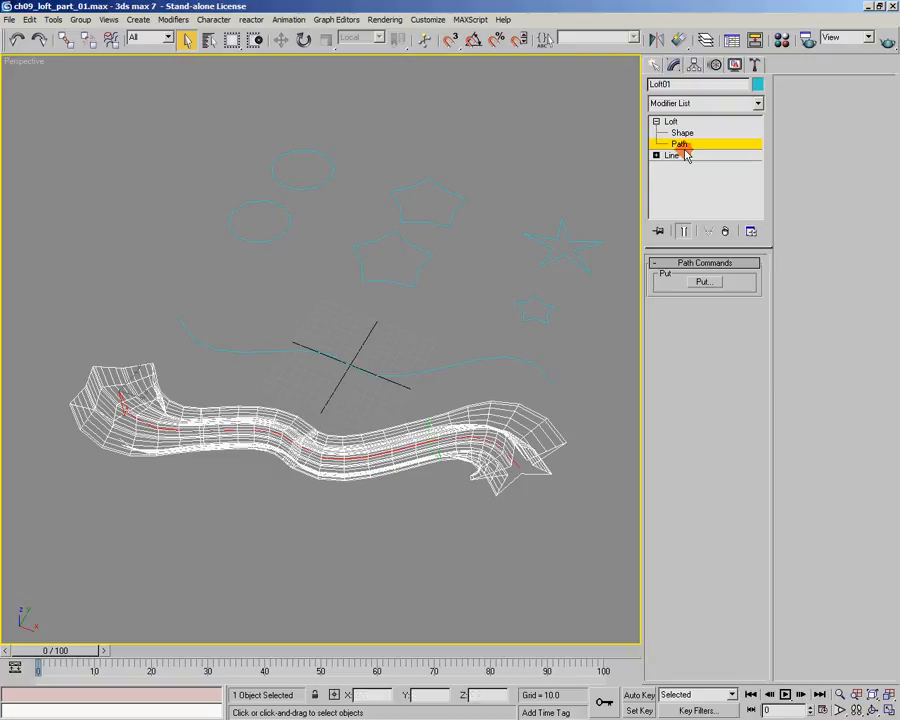
left_click(699, 290)
At the Loft's Shape level, select its cross-sections along the path in turn, ending with the one at path level 24.2.
left_click(683, 134)
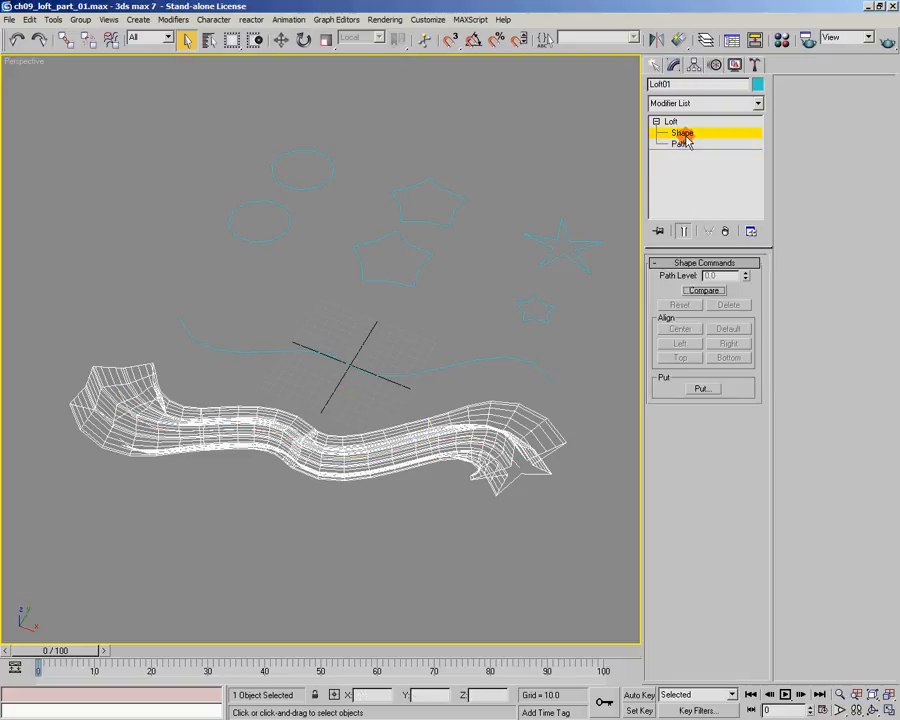
left_click_drag(377, 391, 441, 510)
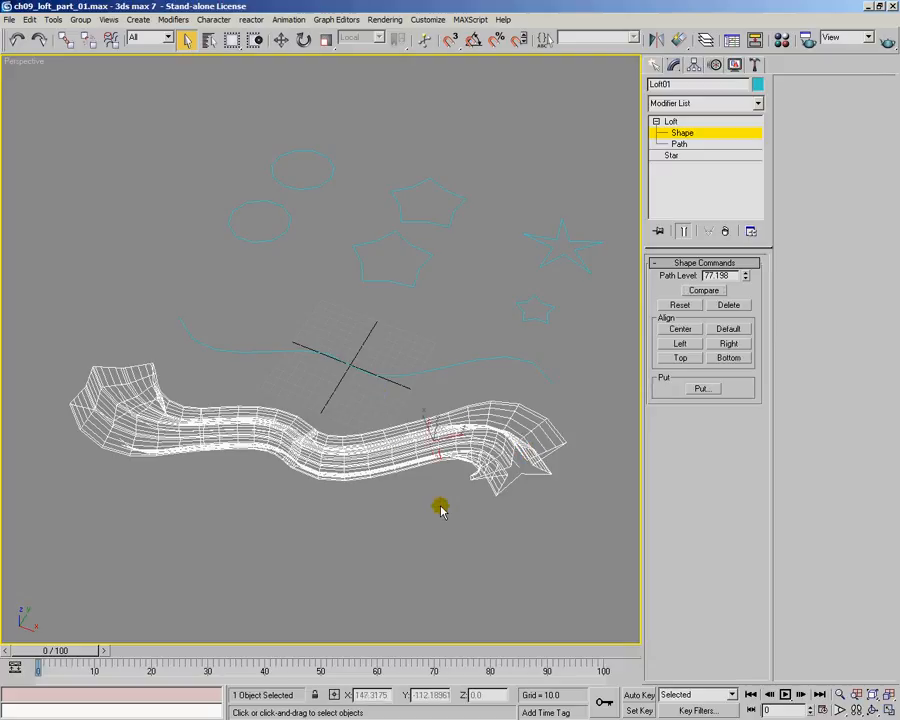
left_click(524, 448)
left_click_drag(527, 391, 560, 505)
left_click_drag(425, 414, 456, 482)
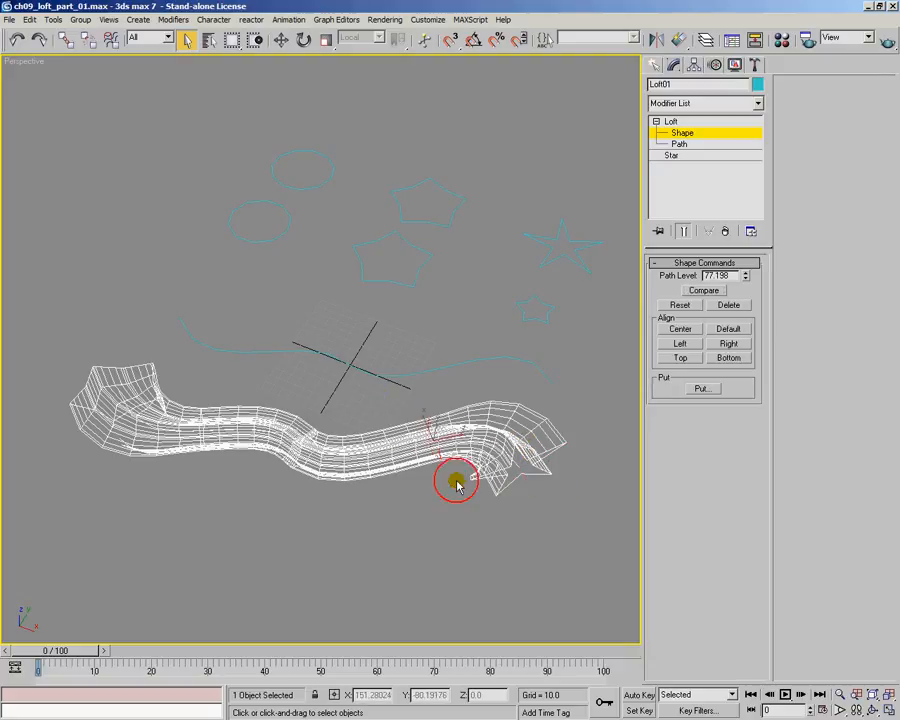
left_click_drag(350, 415, 241, 500)
left_click_drag(230, 387, 148, 471)
left_click(98, 334)
left_click_drag(98, 334, 125, 432)
left_click_drag(245, 395, 198, 446)
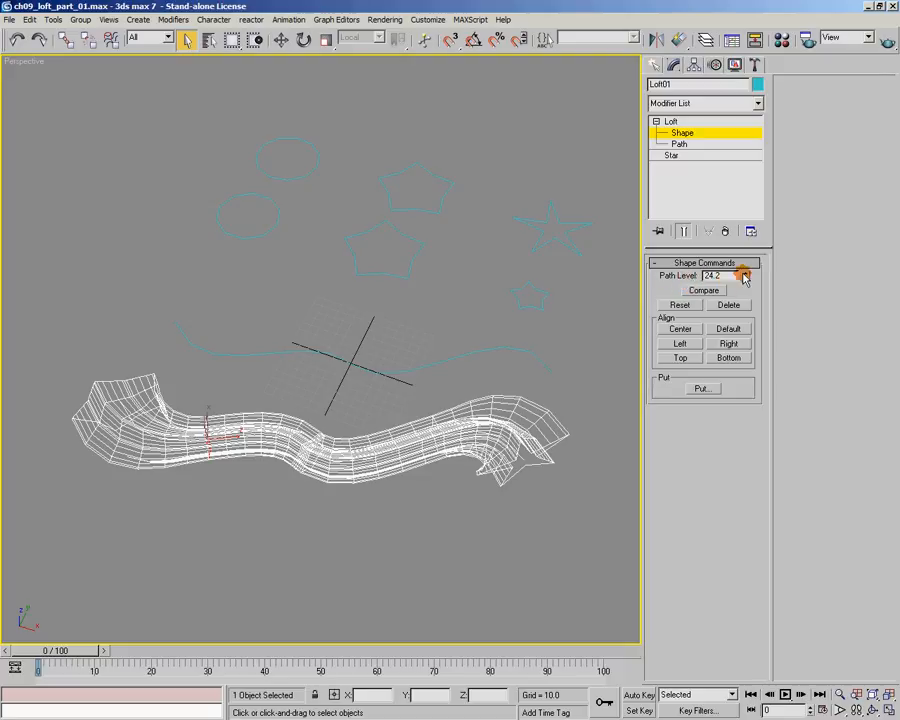
Slide the selected star cross-section back and forth along the path, leaving it at path level 27.48248.
mouse_move(745, 278)
left_mouse_down()
mouse_move(747, 265)
mouse_move(753, 286)
mouse_move(759, 215)
mouse_move(737, 305)
mouse_move(737, 362)
left_mouse_up()
left_click_drag(741, 281, 765, 190)
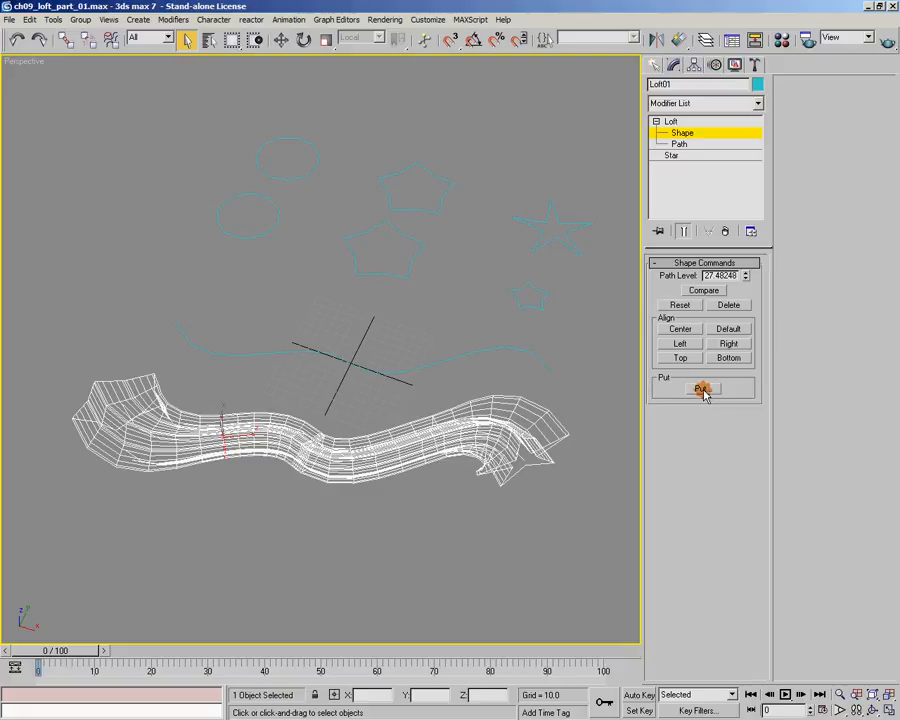
middle_click_drag(398, 458, 333, 458, "alt")
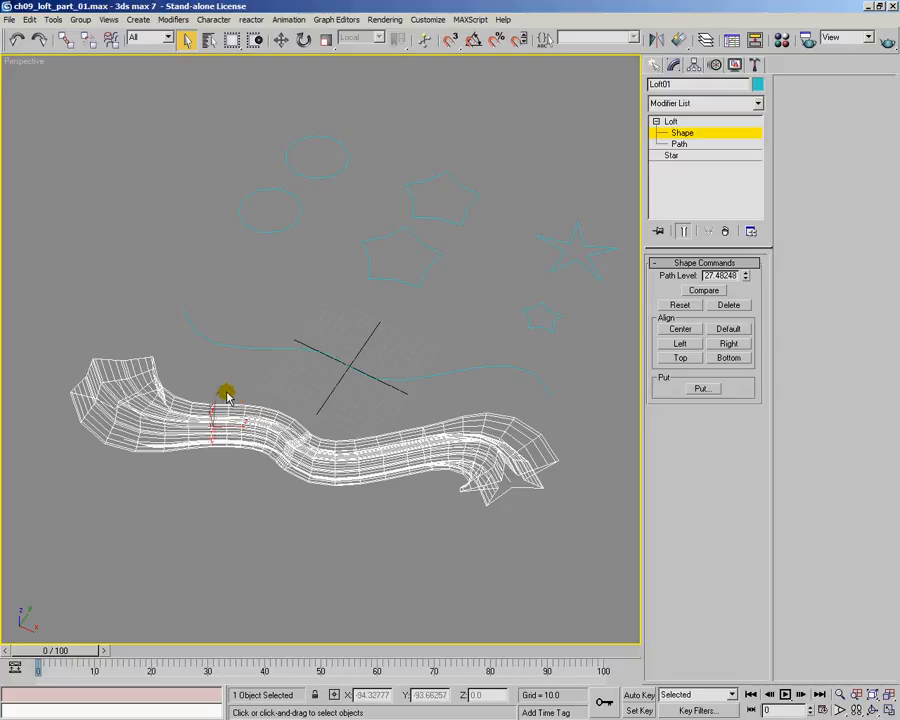
Delete the two added star cross-sections, at path levels 27.48248 and 77.198, from the loft.
left_click(217, 406)
key("Delete")
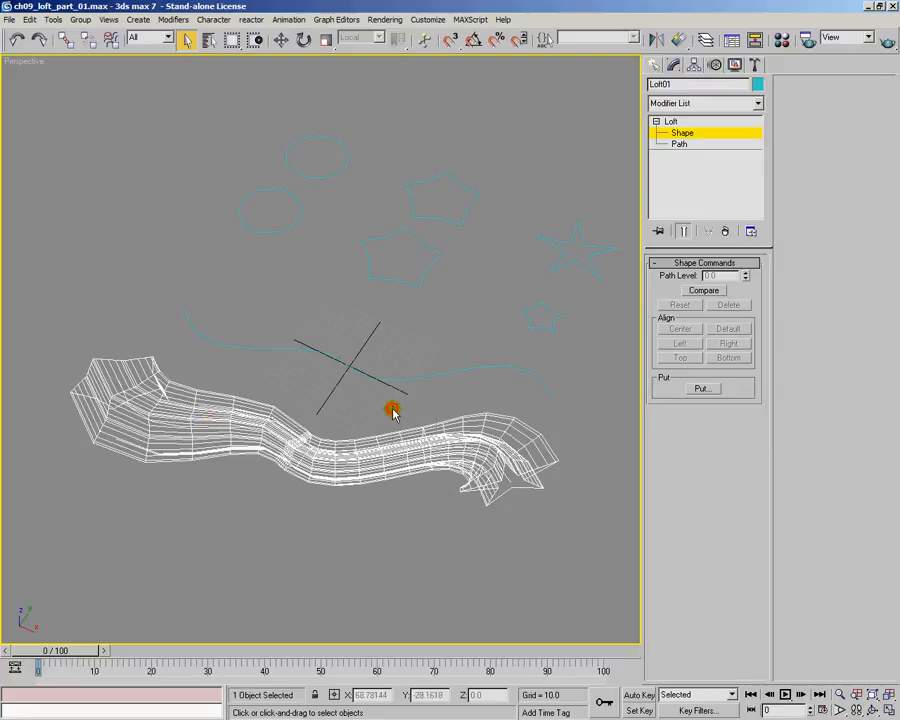
left_click(436, 461)
key("Delete")
middle_click_drag(436, 461, 360, 470, "alt")
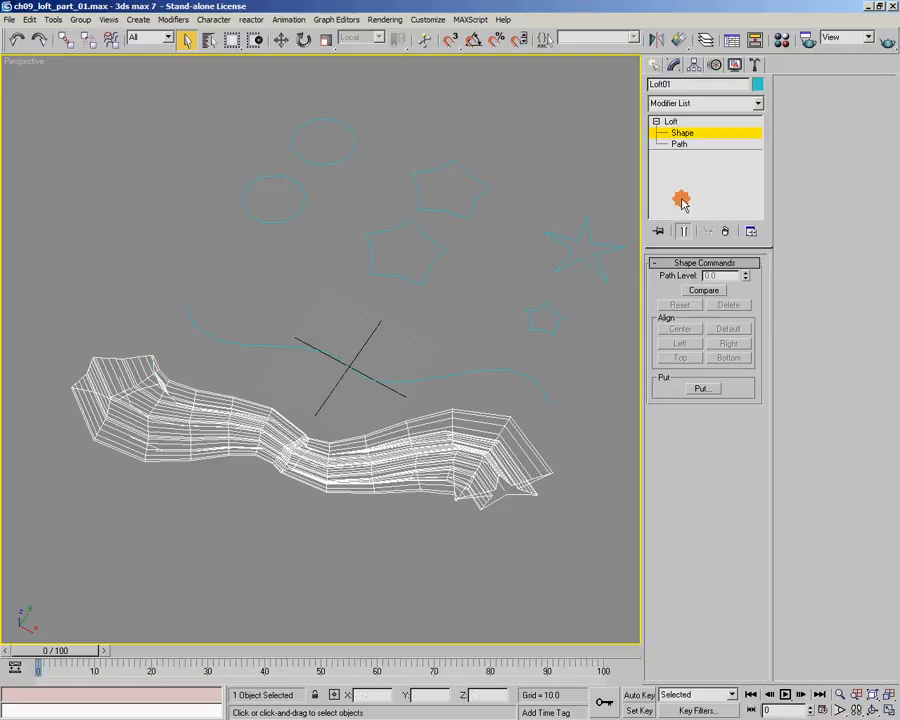
Leave the Shape level and go to the loft's cross-section at path position 100.
left_click(662, 122)
left_click(659, 122)
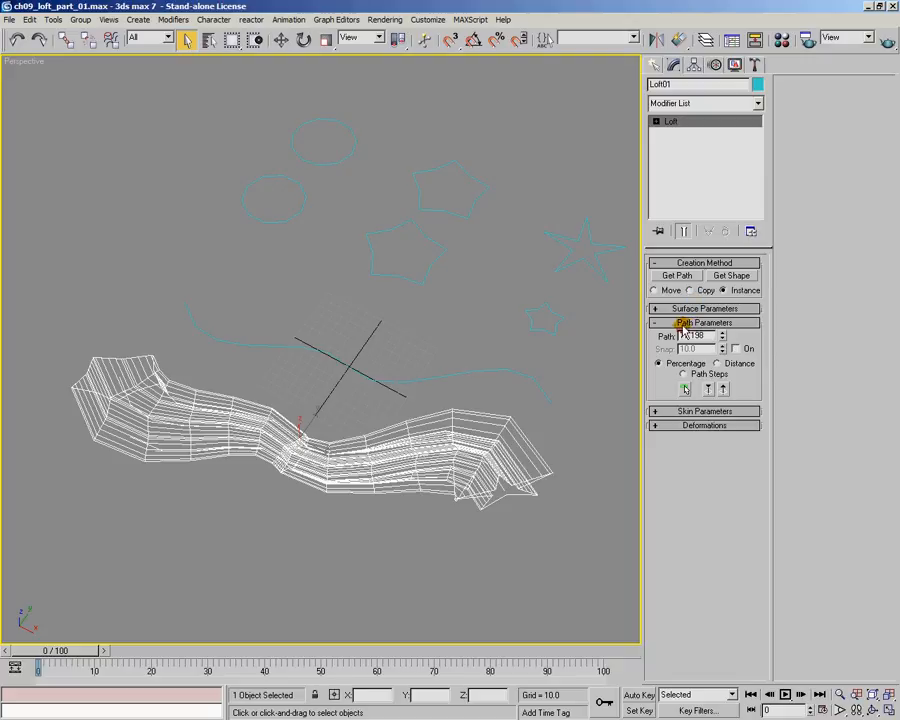
left_click(723, 392)
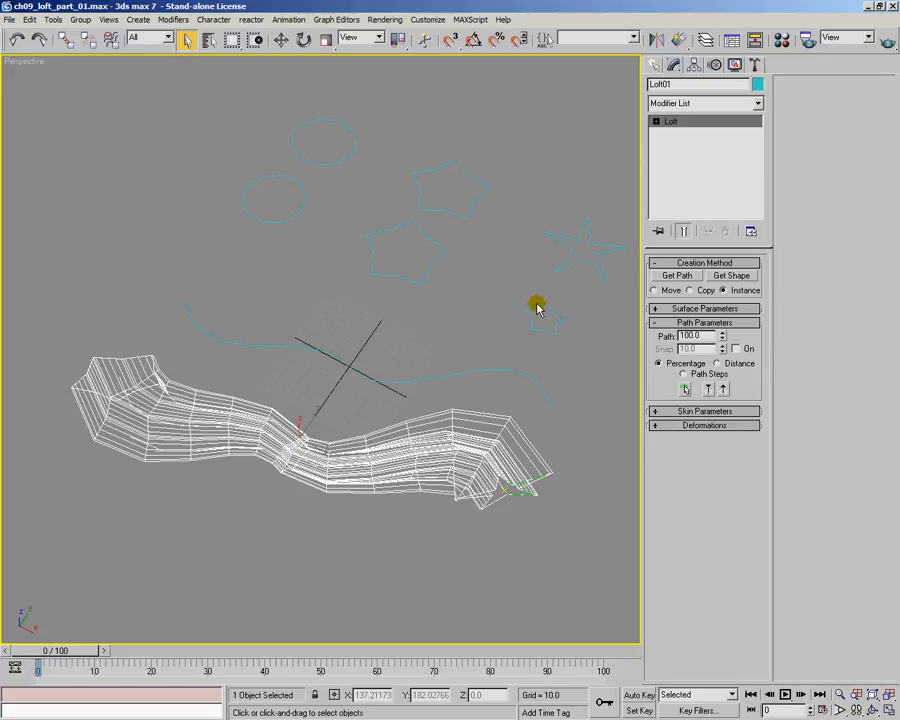
At the Loft's Shape level, try sliding the middle cross-section along the path, undo the slide, and return to the Loft level.
left_click(655, 122)
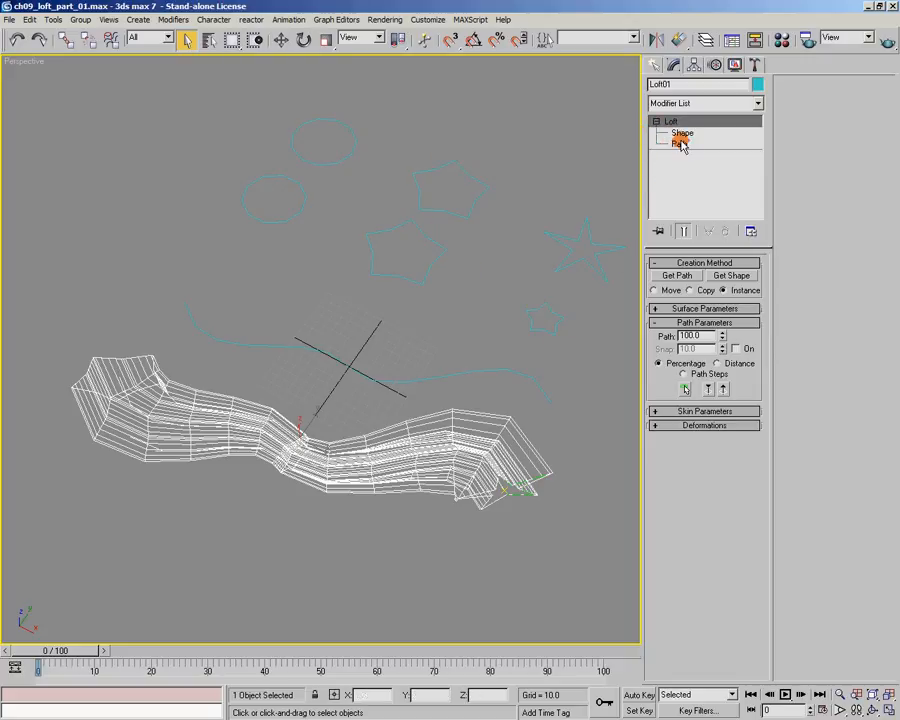
left_click(683, 134)
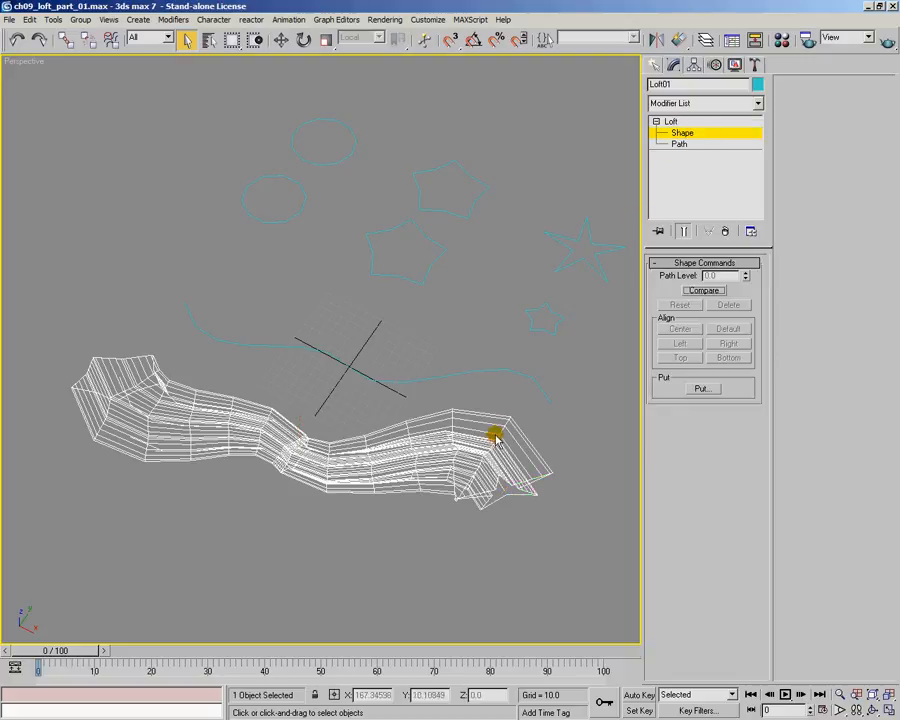
left_click_drag(524, 515, 525, 517)
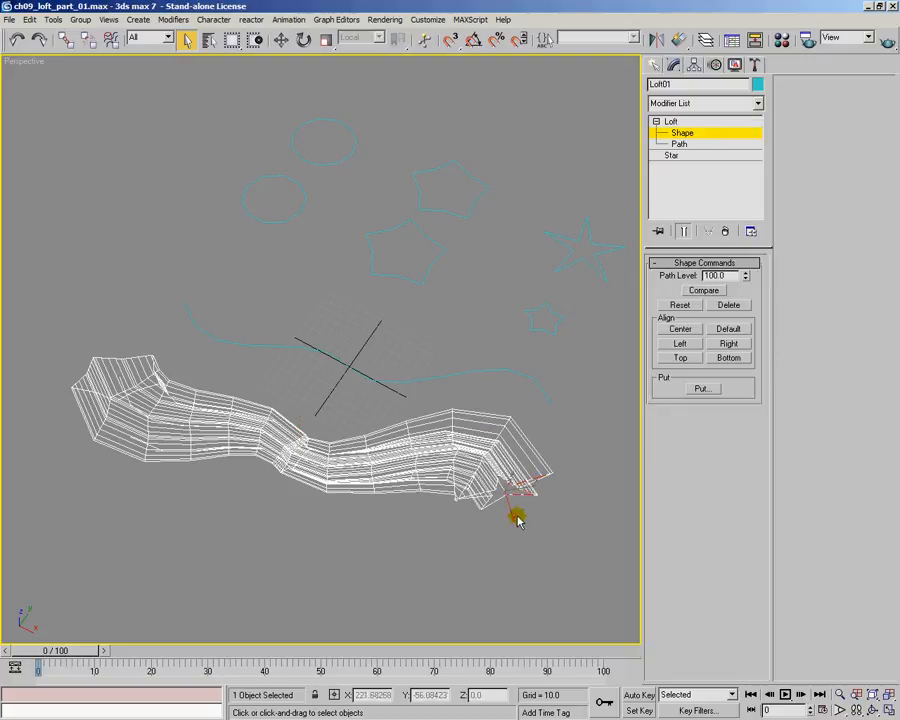
left_click(286, 423)
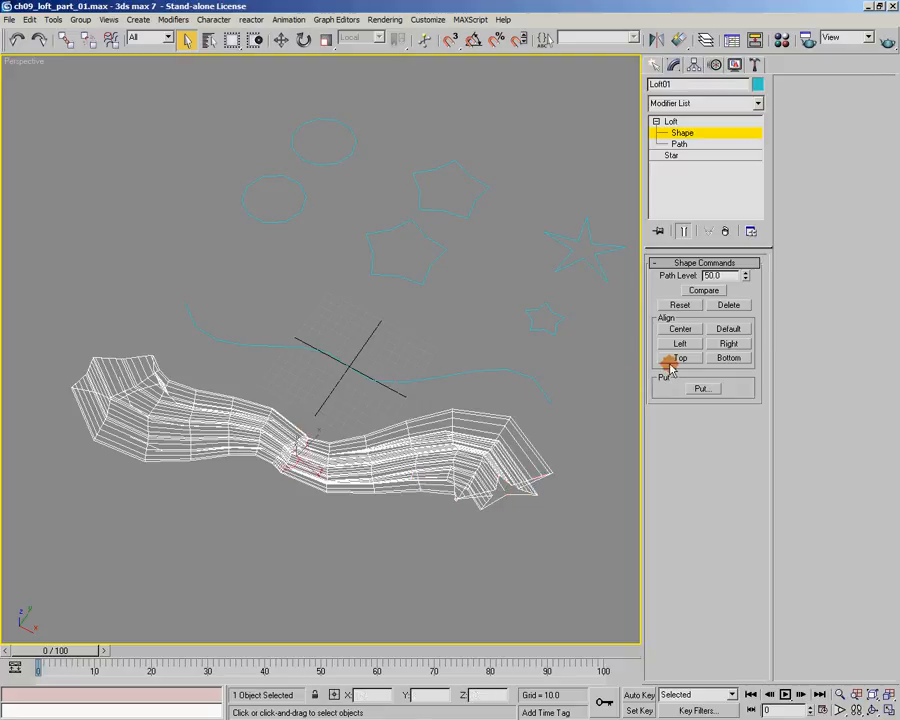
left_click_drag(741, 279, 748, 222)
key("ctrl+z")
left_click(657, 122)
left_click(656, 122)
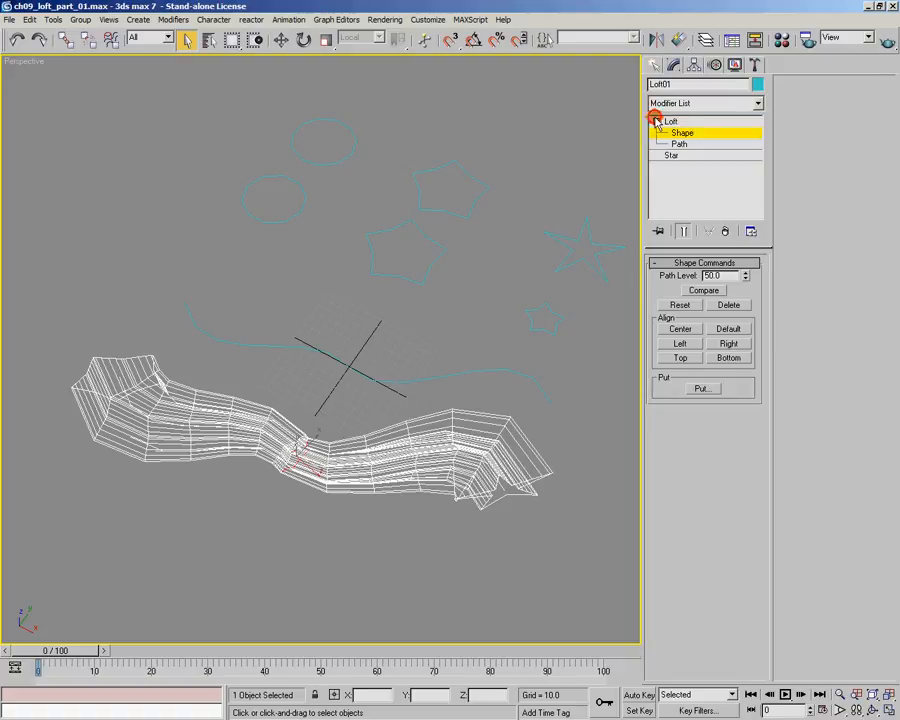
left_click(656, 122)
Add an instance of the small star as a cross-section at path position 31.0 of the loft.
left_click_drag(722, 341, 722, 387)
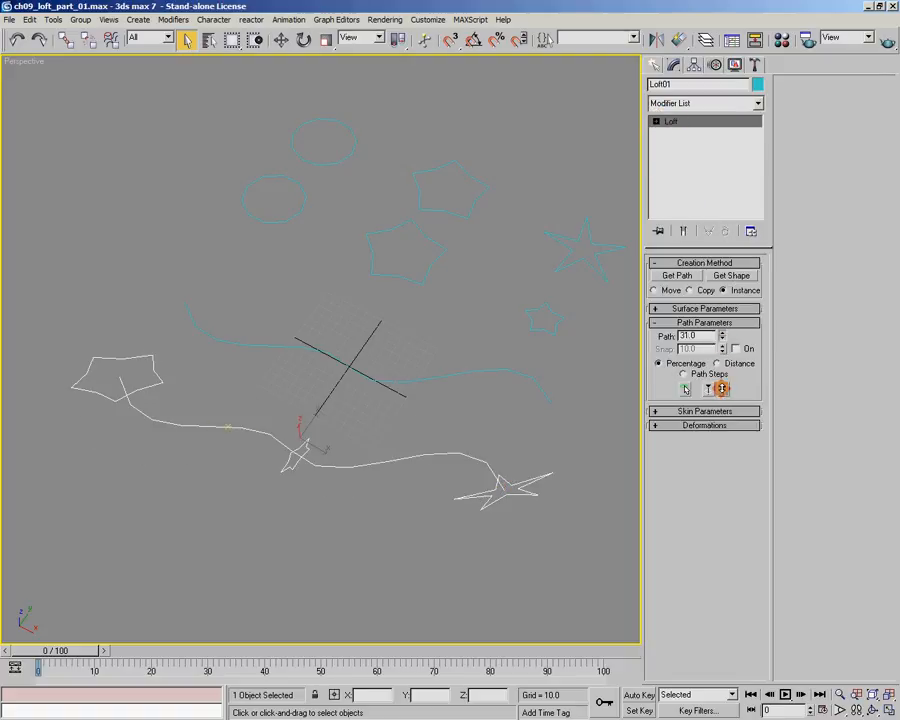
left_click(737, 275)
left_click(528, 313)
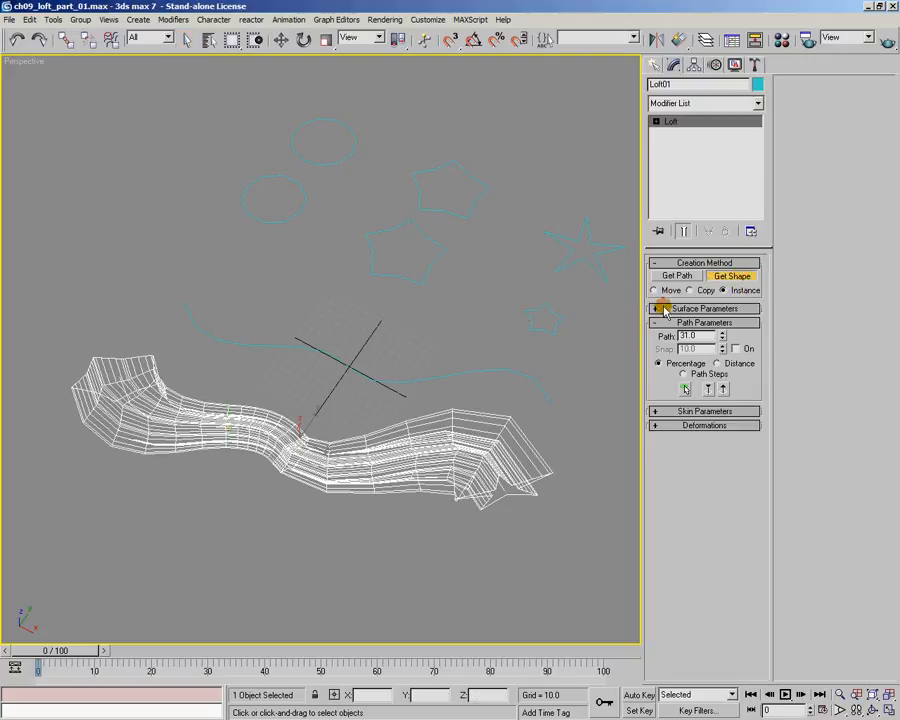
Add an instance of the large star as a cross-section at path position 72.23 of the loft.
left_click_drag(722, 340, 726, 282)
left_click_drag(716, 201, 646, 249)
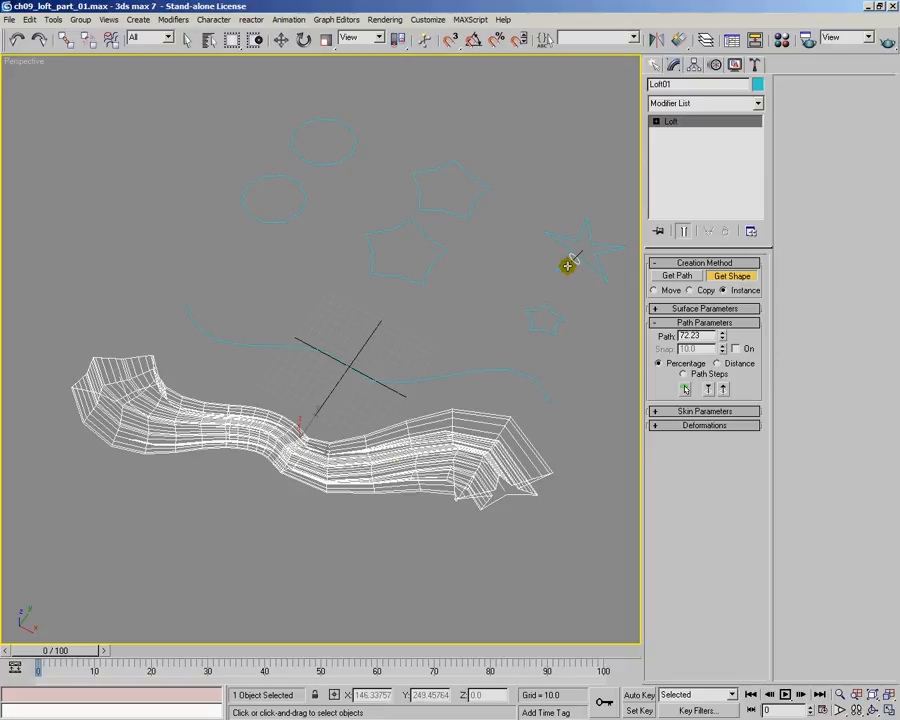
left_click(567, 265)
left_click(718, 275)
At the Loft's Shape level, try sliding the cross-section at path level 72.23 along the path, cancel the change, and return to the Loft level.
left_click(656, 121)
left_click(682, 133)
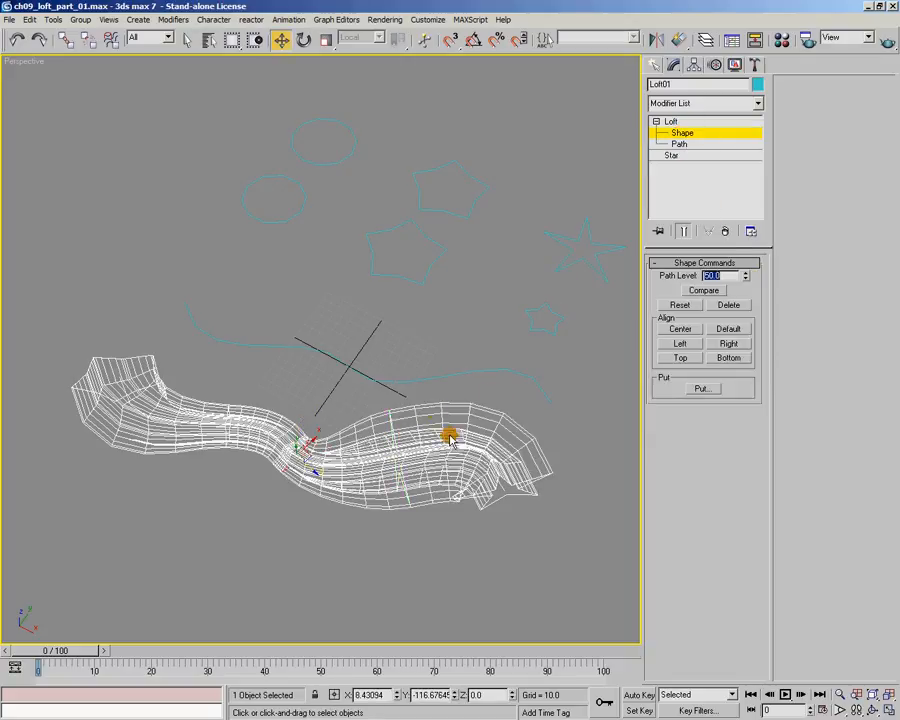
left_click(385, 408)
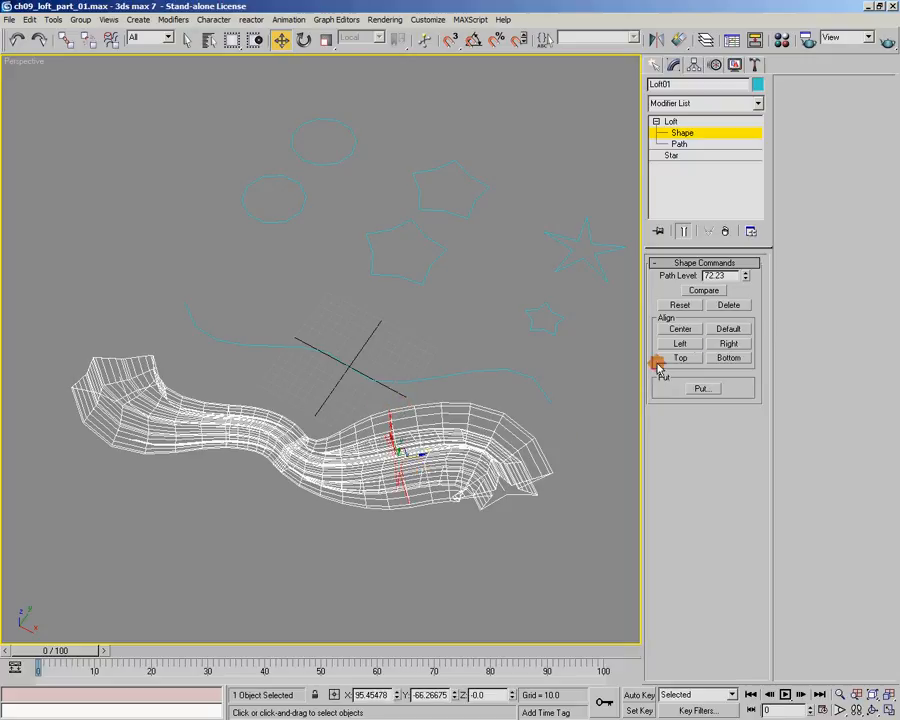
left_click_drag(745, 275, 707, 279)
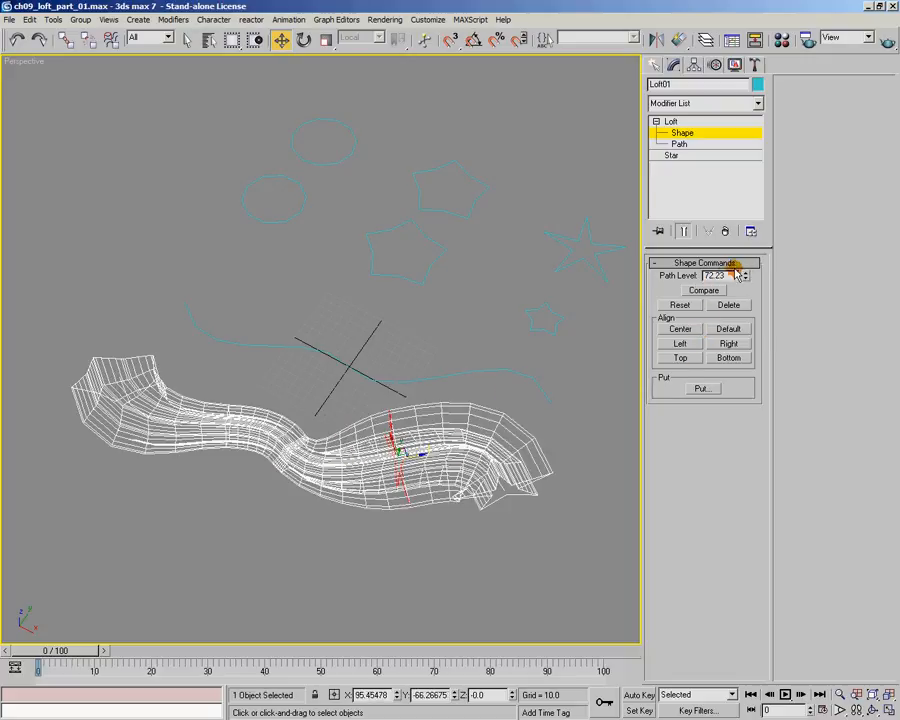
left_click(750, 232)
left_click_drag(745, 274, 719, 271)
left_click(297, 472)
right_click(719, 271)
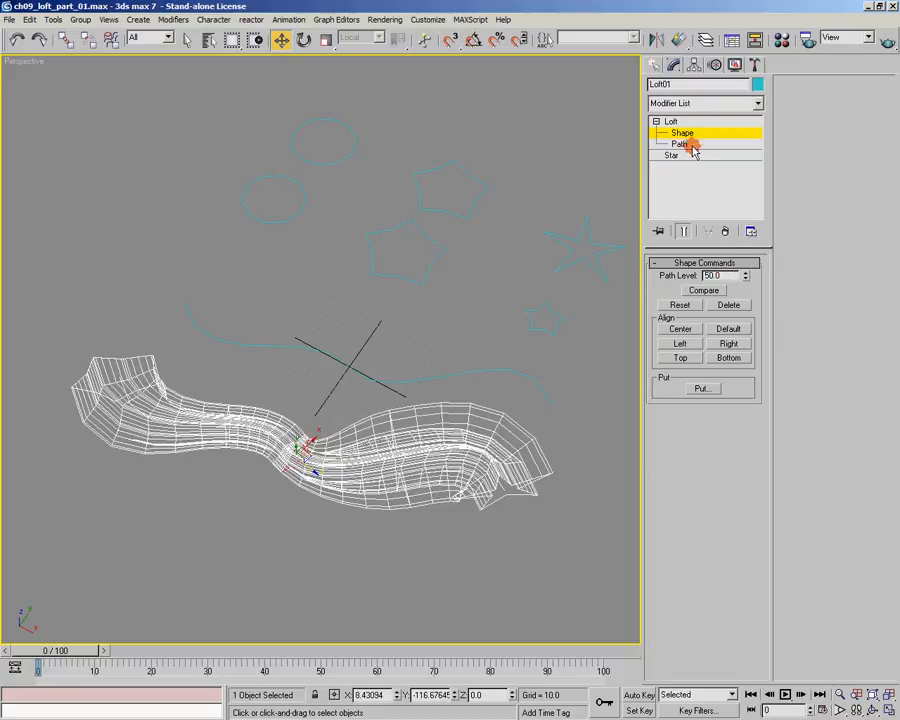
left_click(656, 122)
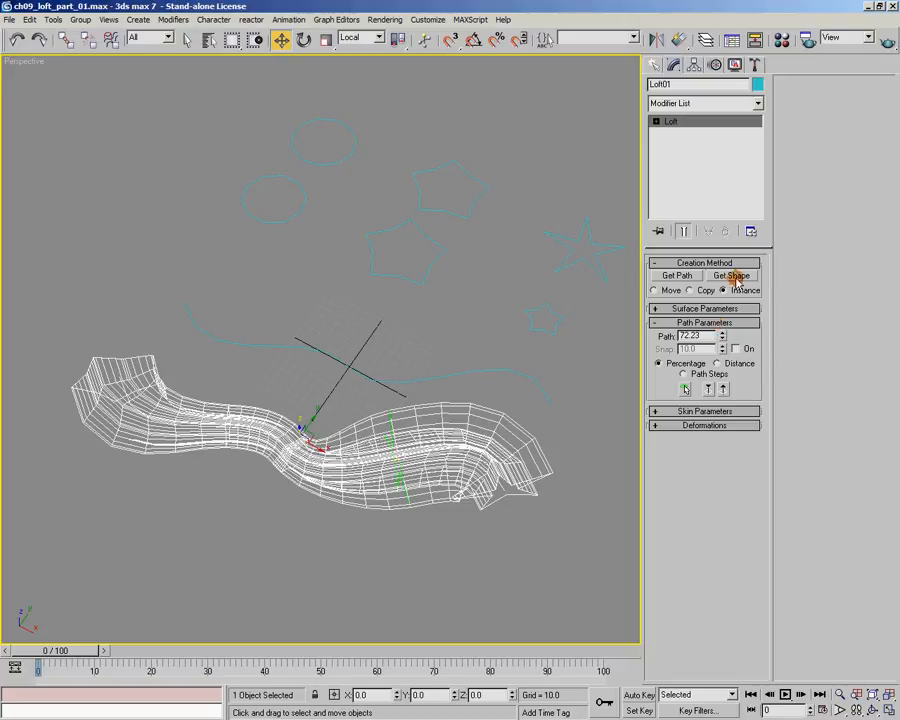
Set the large star's Radius 2 to 31.48575 and Radius 1 to 12.17008, and display the viewport shaded.
left_click(610, 254)
left_click_drag(748, 318, 760, 227)
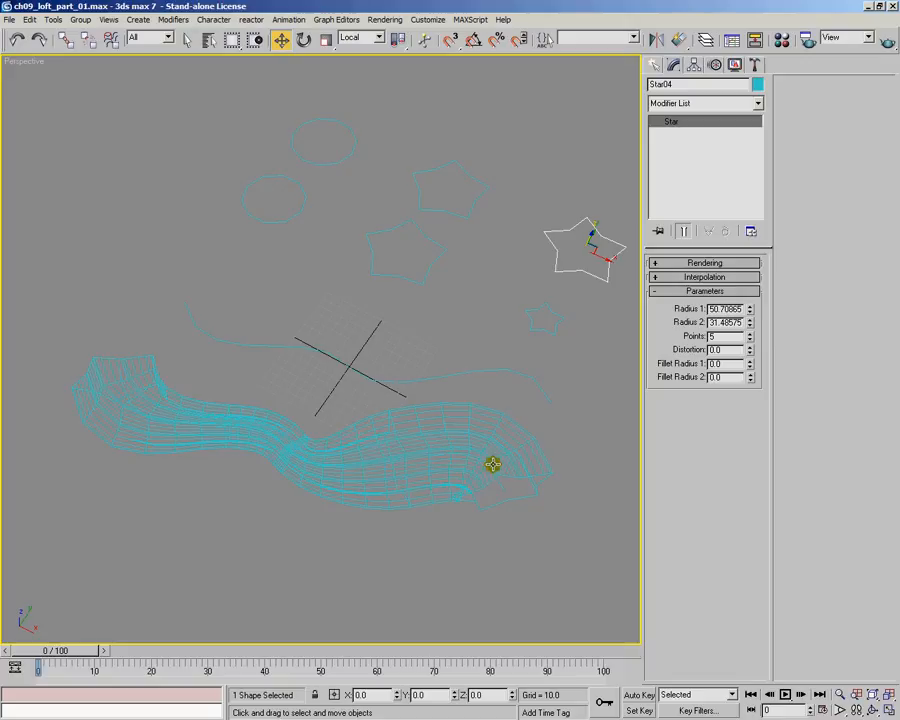
key("F3")
mouse_move(438, 532)
middle_mouse_down("alt")
mouse_move(416, 488)
mouse_move(440, 498)
middle_mouse_up("alt")
left_click_drag(750, 311, 752, 366)
middle_click_drag(341, 532, 387, 487, "alt")
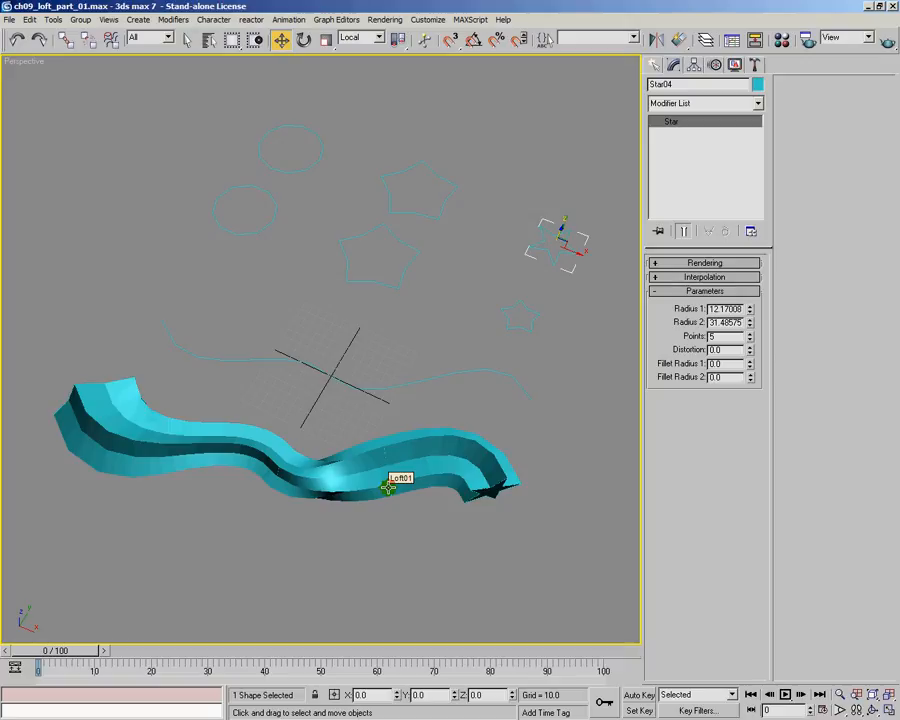
Inspect the path line and the small star, and examine the loft's Surface Parameters and Skin Parameters.
left_click(284, 360)
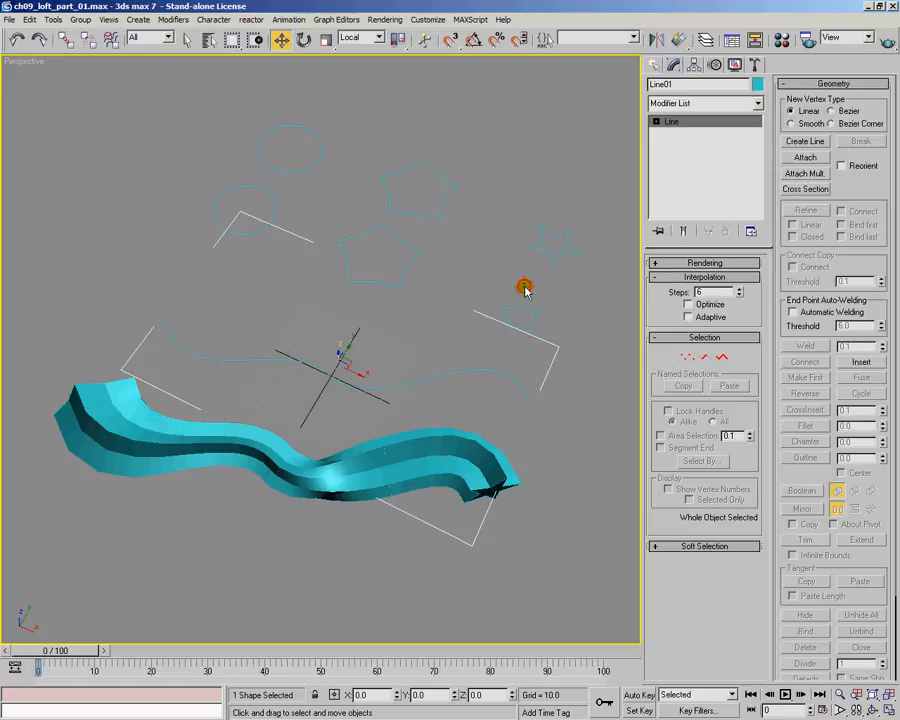
left_click(521, 320)
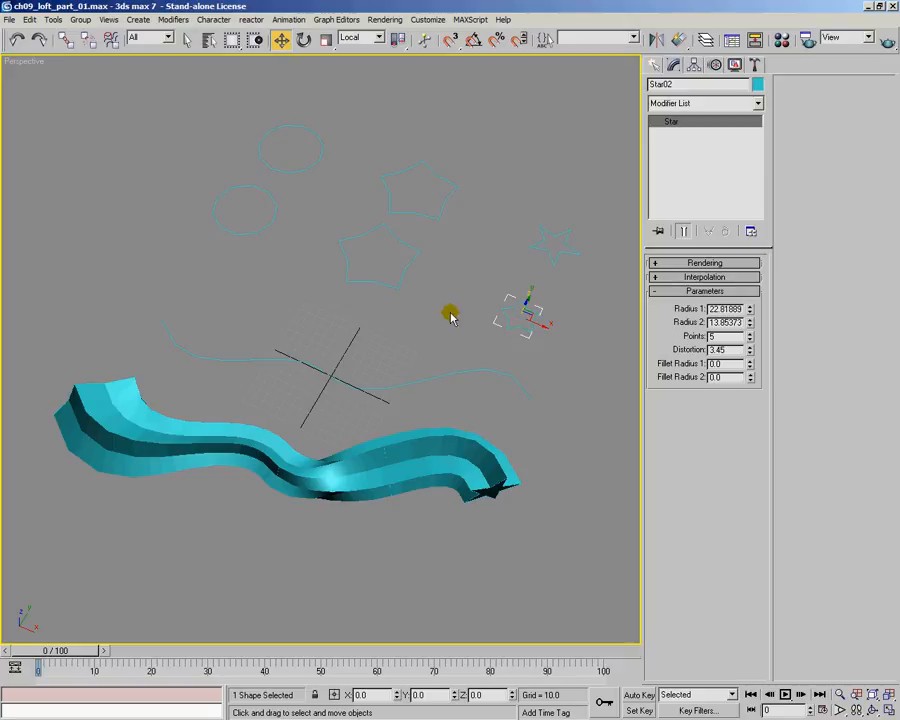
left_click(457, 386)
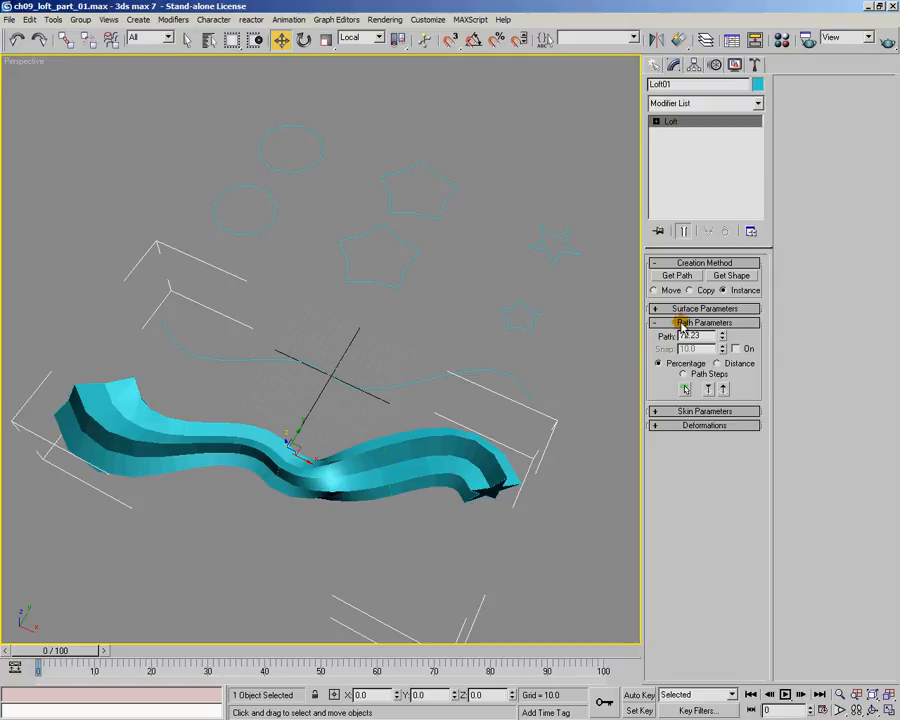
left_click(685, 308)
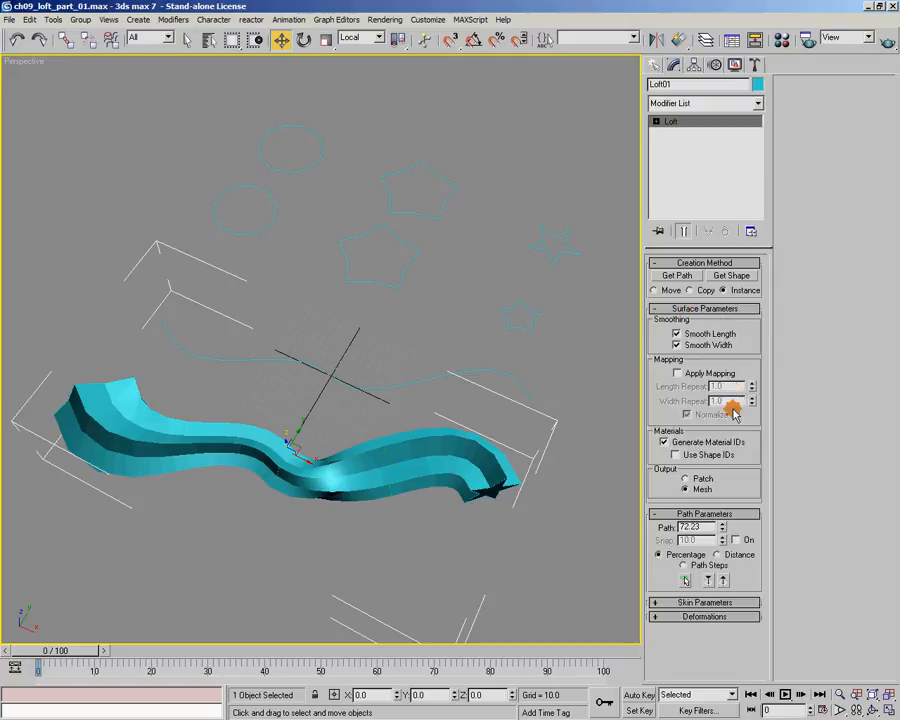
left_click(712, 308)
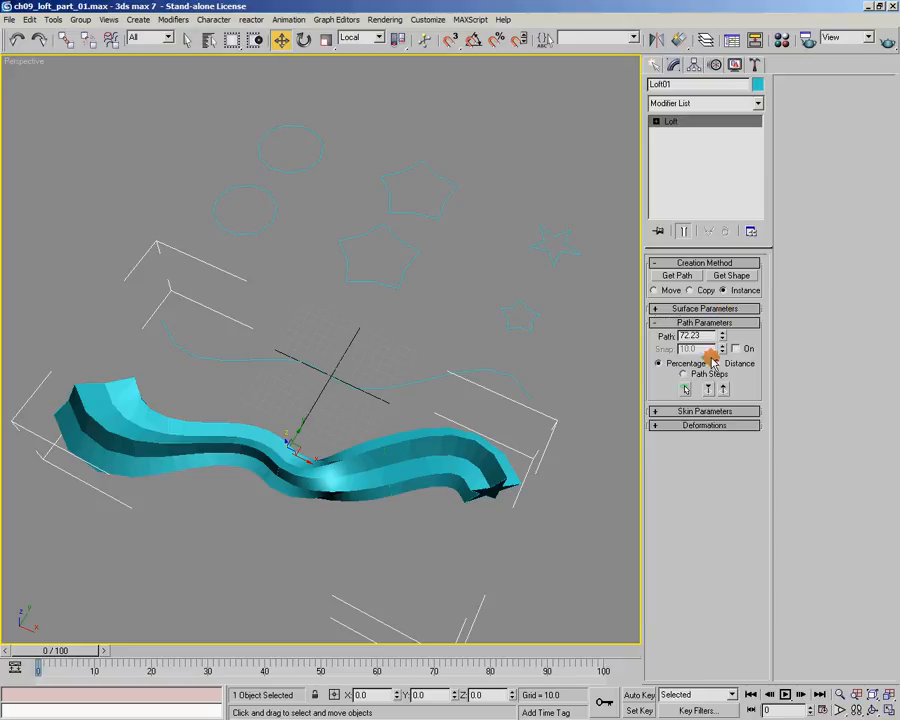
left_click(703, 411)
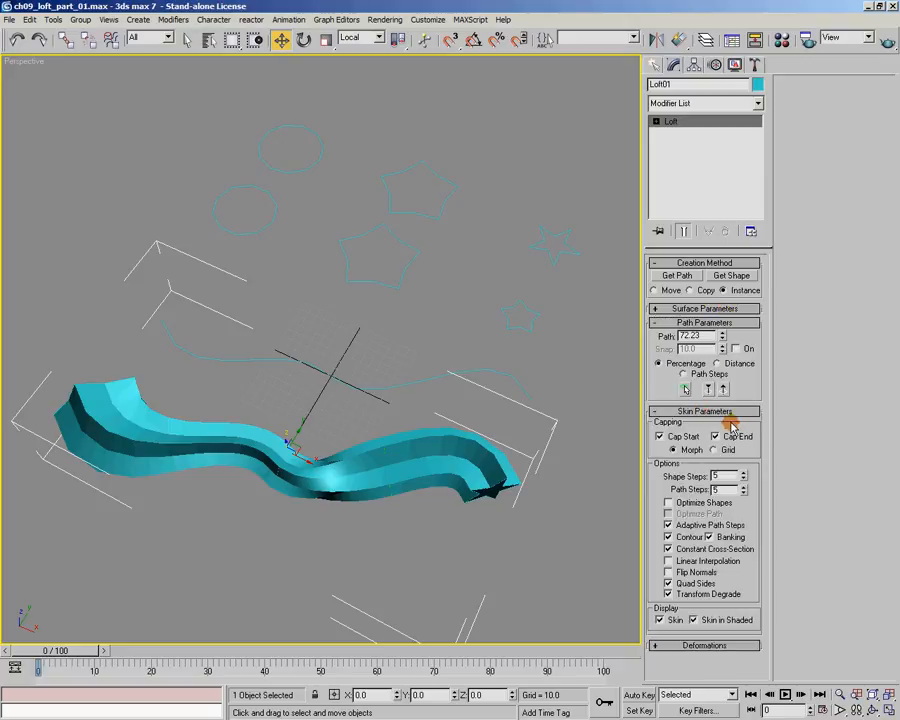